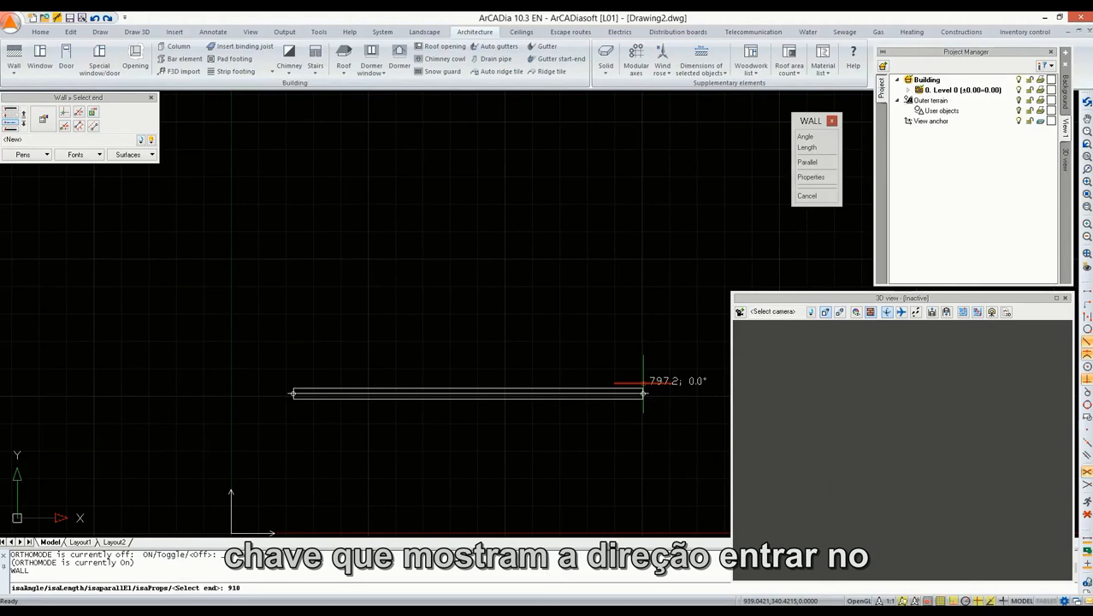
Draw a horizontal wall 910 cm long and a 920 cm wall running upward from its right end
{"action": "key", "text": "Return"}
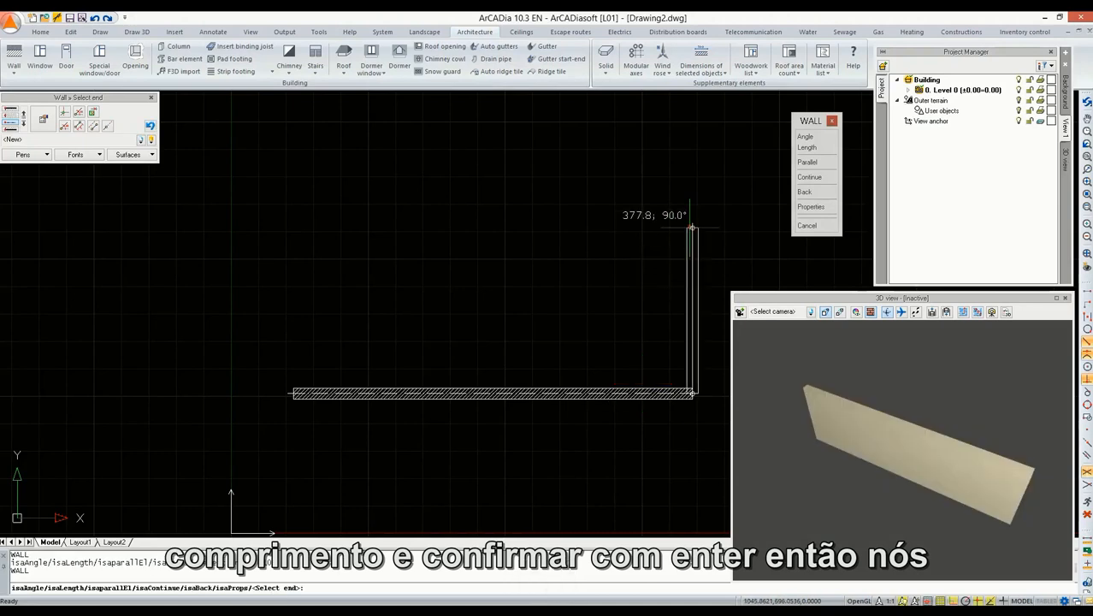
{"action": "type", "text": "9"}
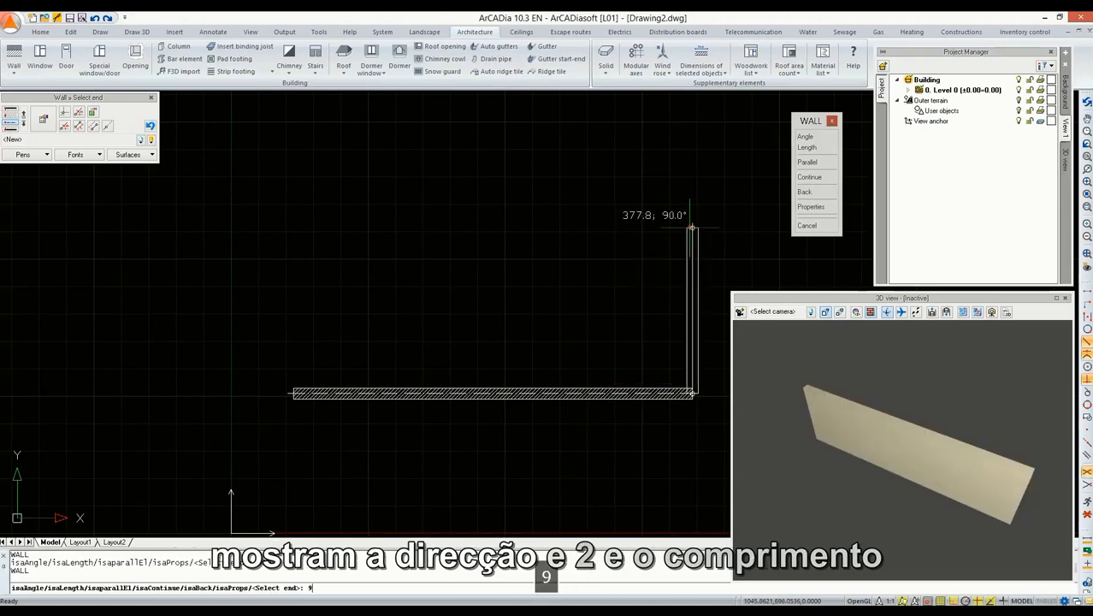
{"action": "type", "text": "20"}
{"action": "key", "text": "Return"}
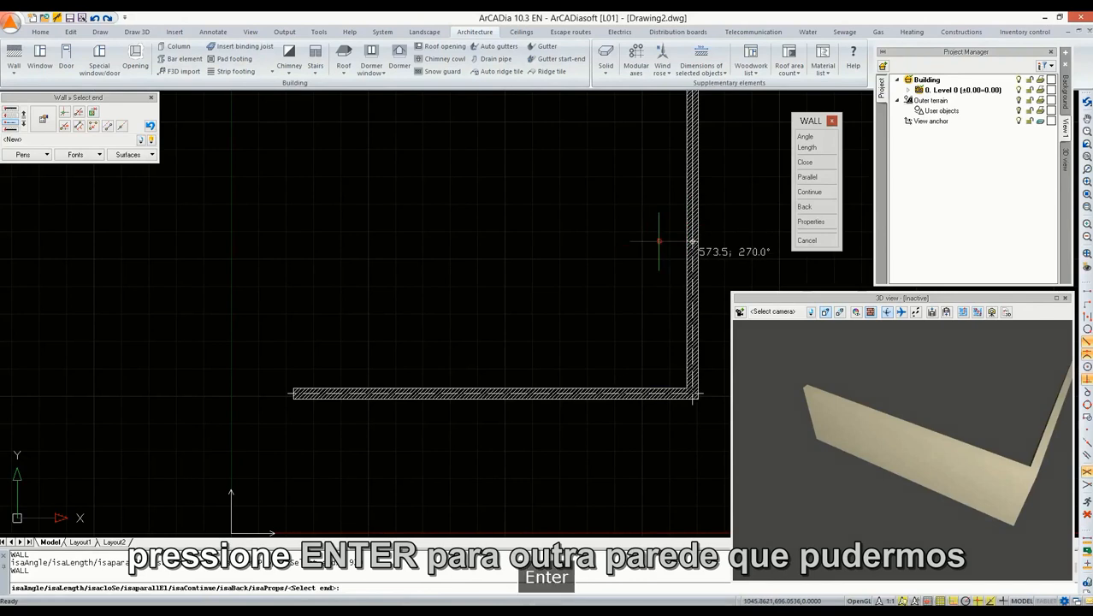
{"action": "middle_click_drag", "start_coordinate": [659, 242], "coordinate": [638, 359]}
{"action": "key", "text": "Escape"}
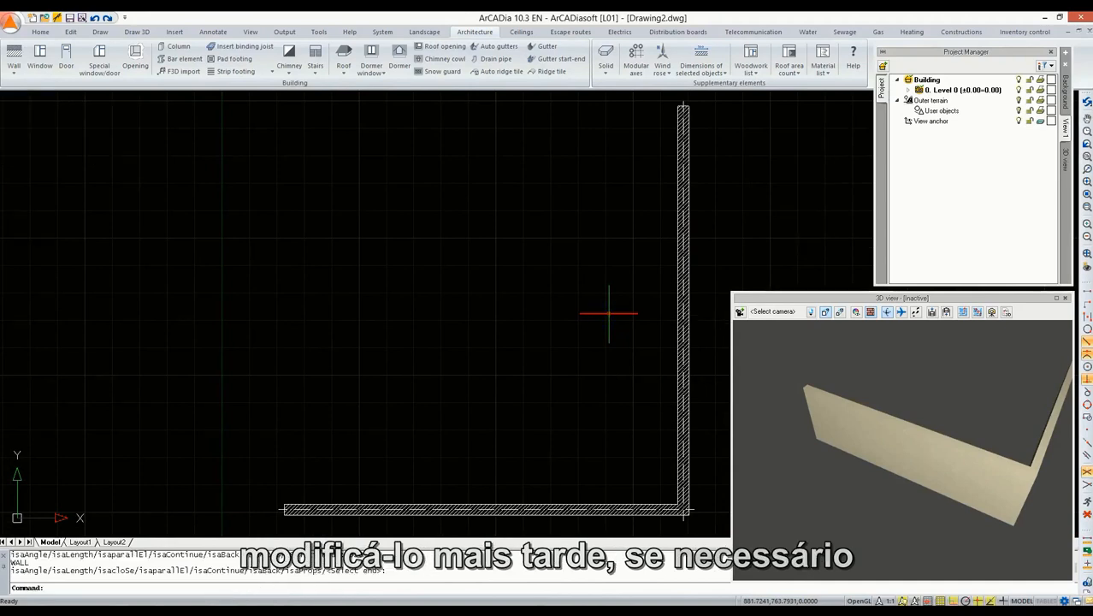
Start a new wall and add a second layer, Foamed polystyrene 10, with a thickness of 10 cm in its properties
{"action": "left_click", "coordinate": [15, 57]}
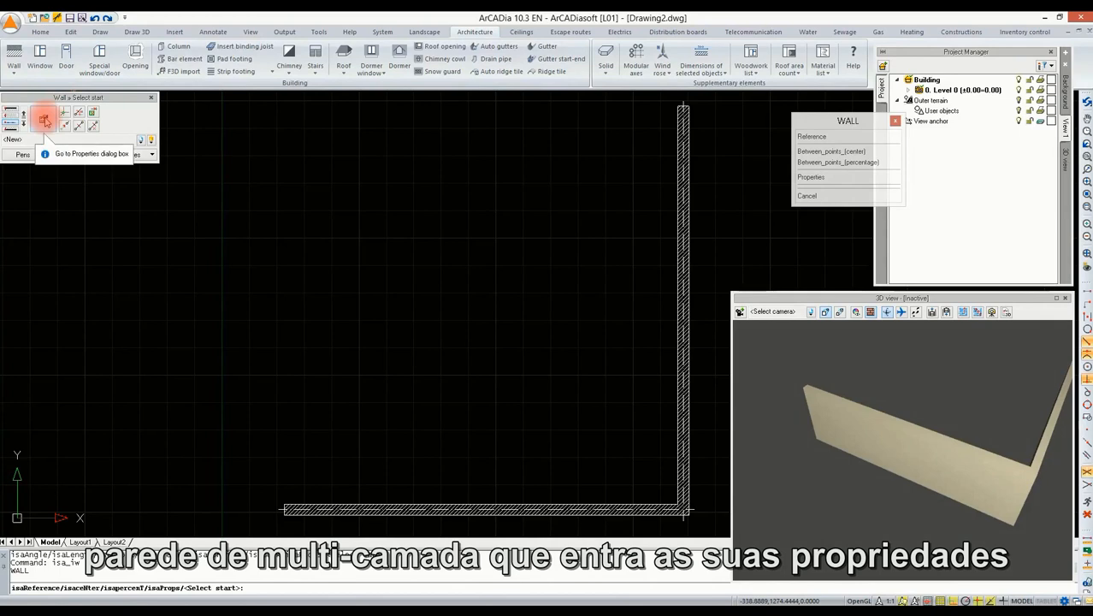
{"action": "left_click", "coordinate": [44, 120]}
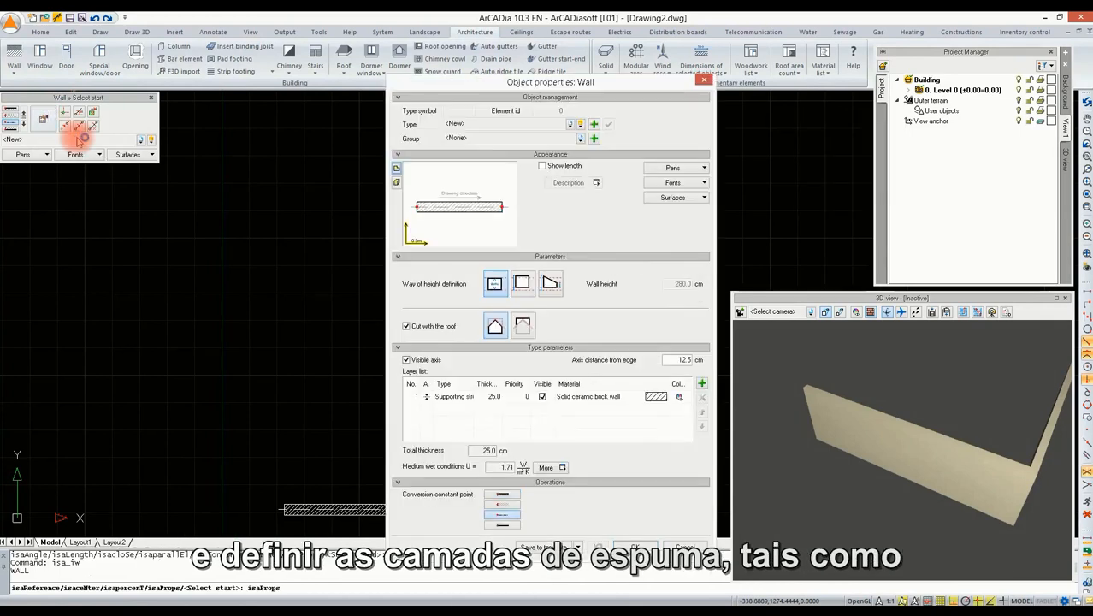
{"action": "left_click", "coordinate": [702, 383]}
{"action": "left_click", "coordinate": [496, 409]}
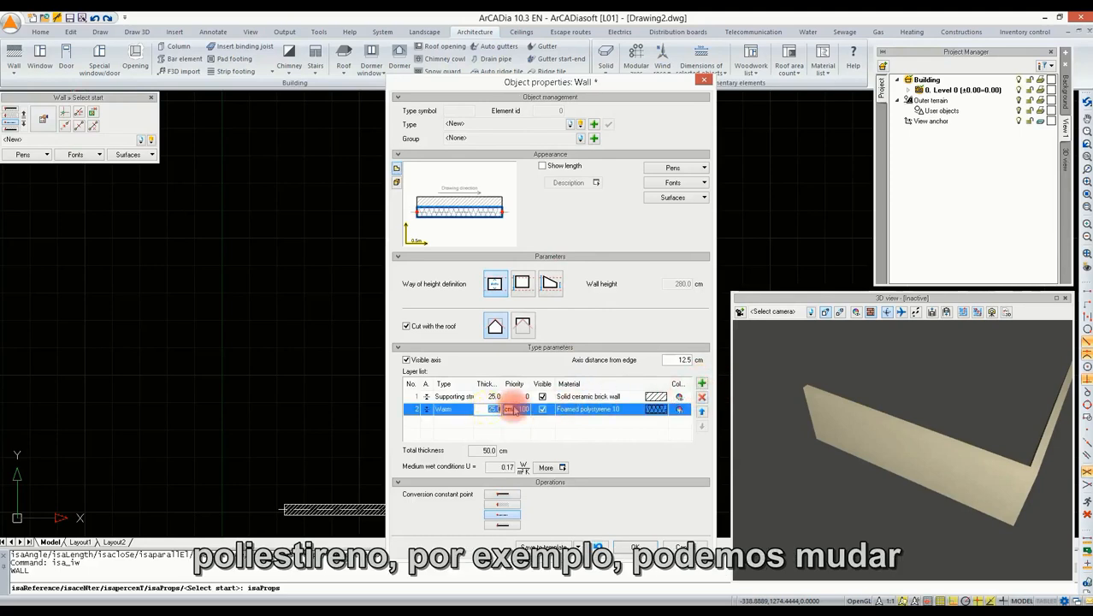
{"action": "type", "text": "10"}
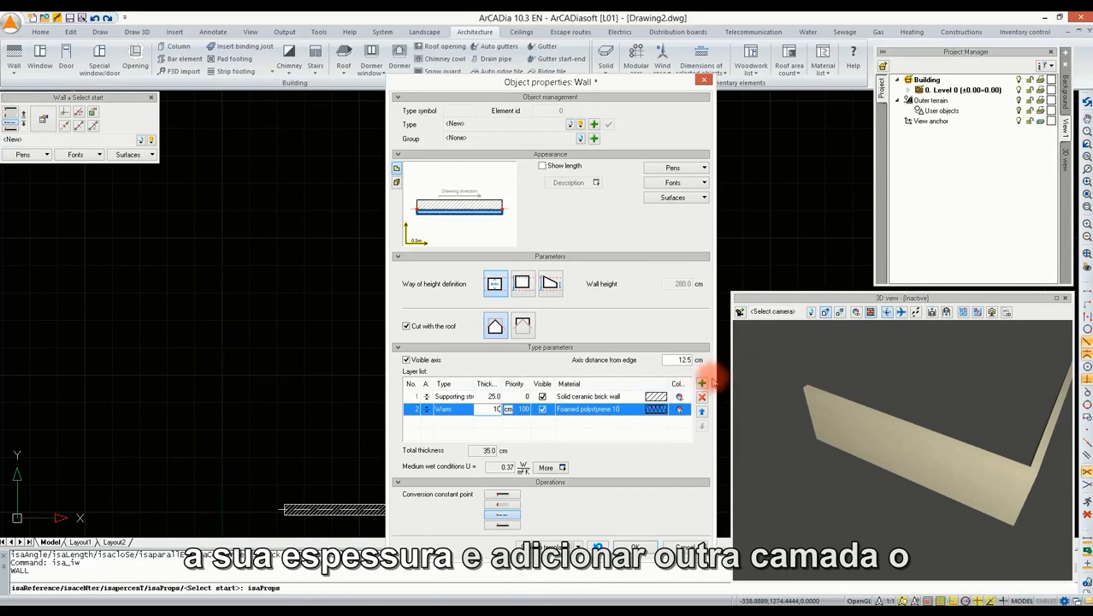
Add a third layer to the wall and assign it the Solid ceramic brick wall material, searching the library for "solid"
{"action": "left_click", "coordinate": [701, 384]}
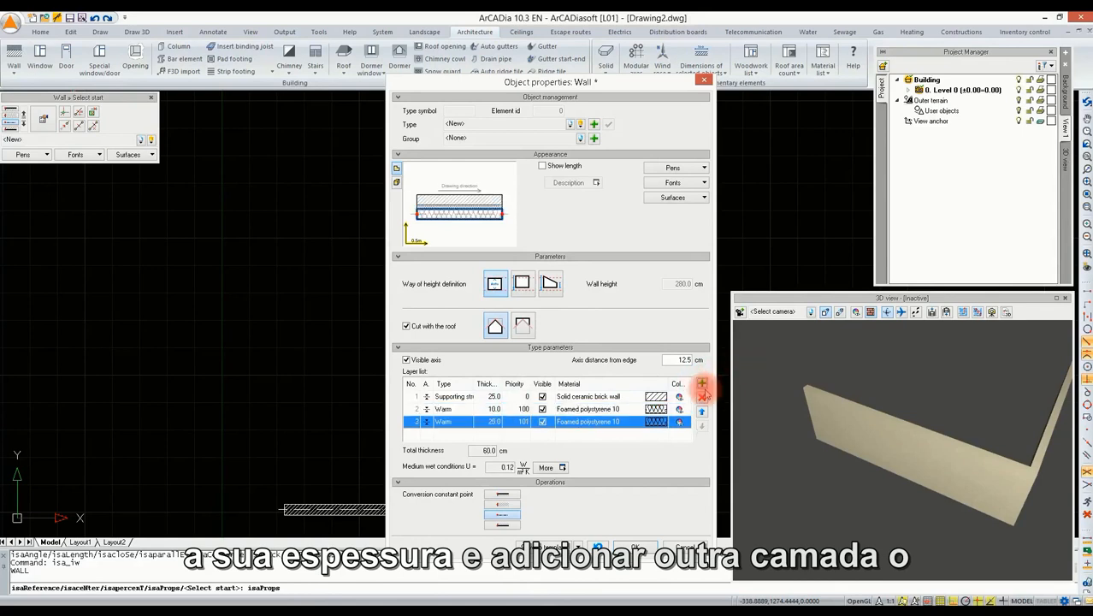
{"action": "left_click", "coordinate": [619, 425]}
{"action": "left_click", "coordinate": [613, 423]}
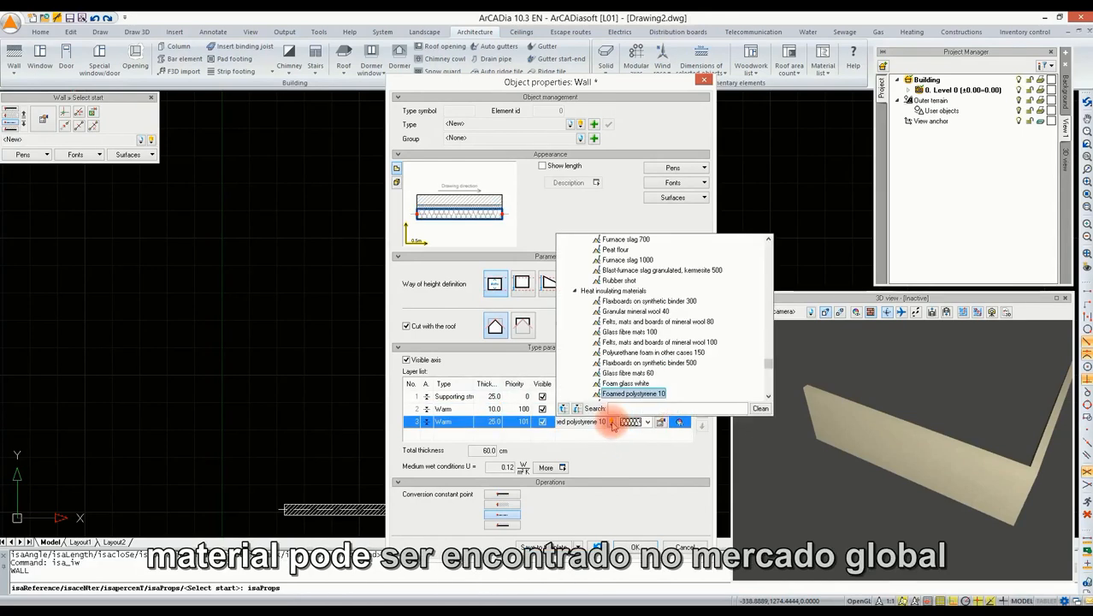
{"action": "type", "text": "sol"}
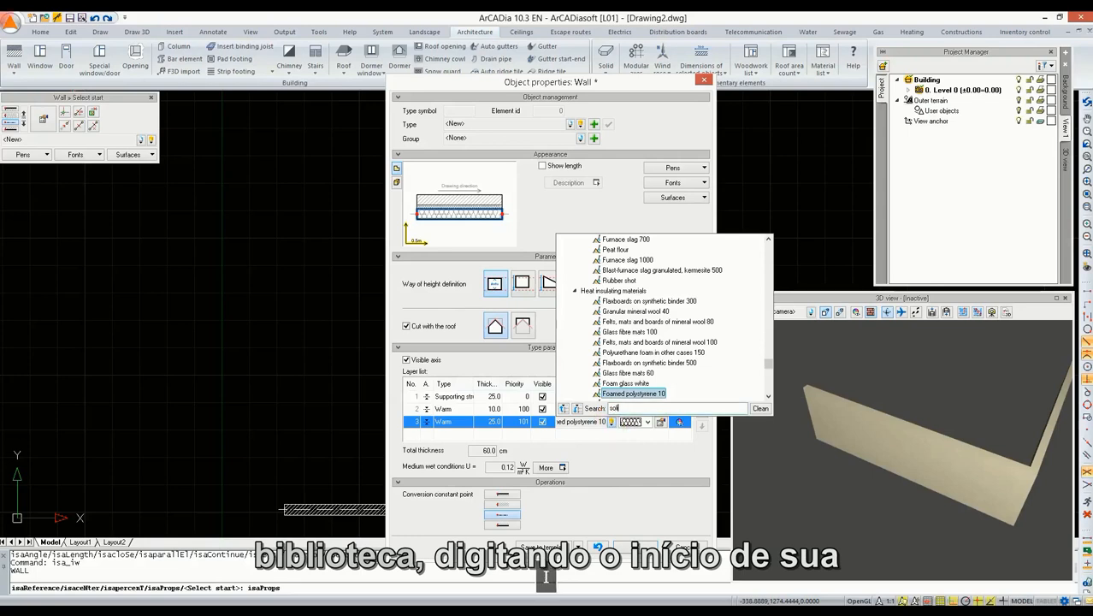
{"action": "type", "text": "id"}
{"action": "left_click", "coordinate": [631, 302]}
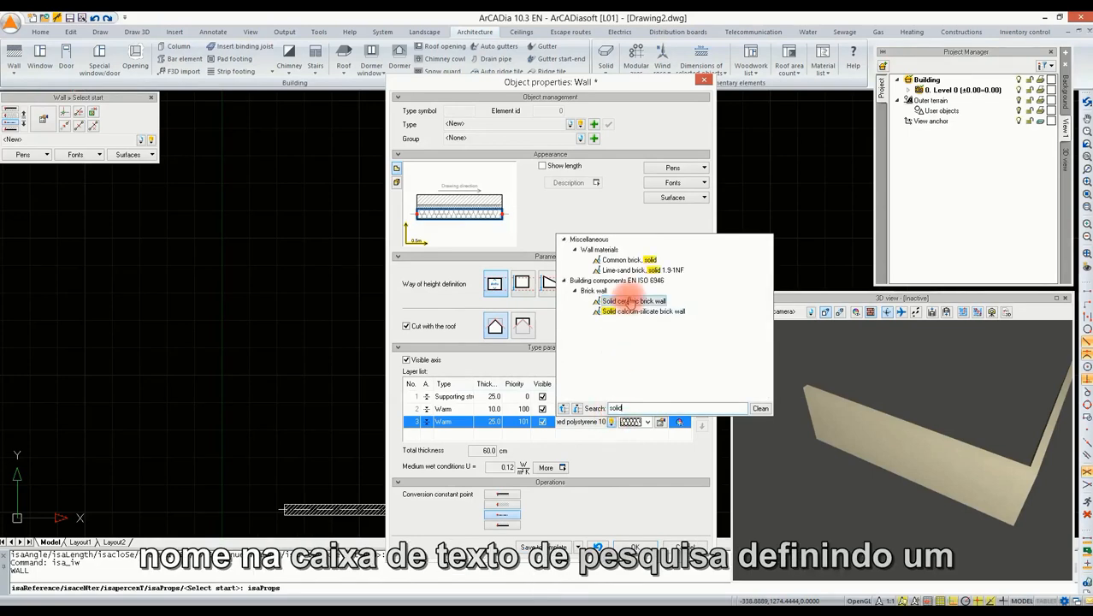
{"action": "left_click", "coordinate": [630, 302]}
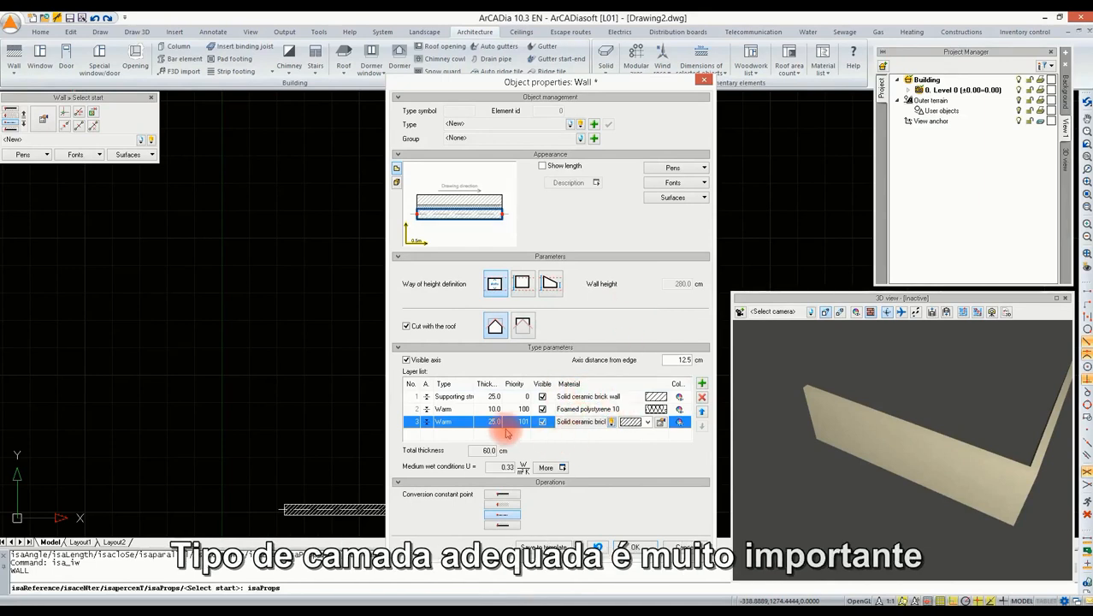
Set the third wall layer's thickness to 12 cm and its type to Standard
{"action": "left_click", "coordinate": [488, 422]}
{"action": "type", "text": "12"}
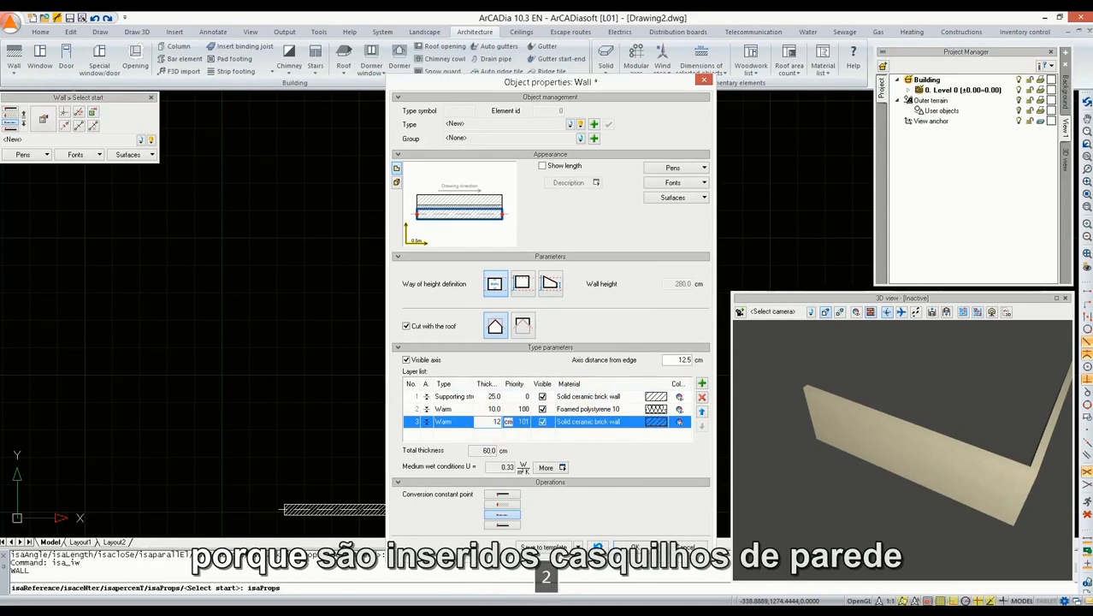
{"action": "left_click", "coordinate": [548, 436]}
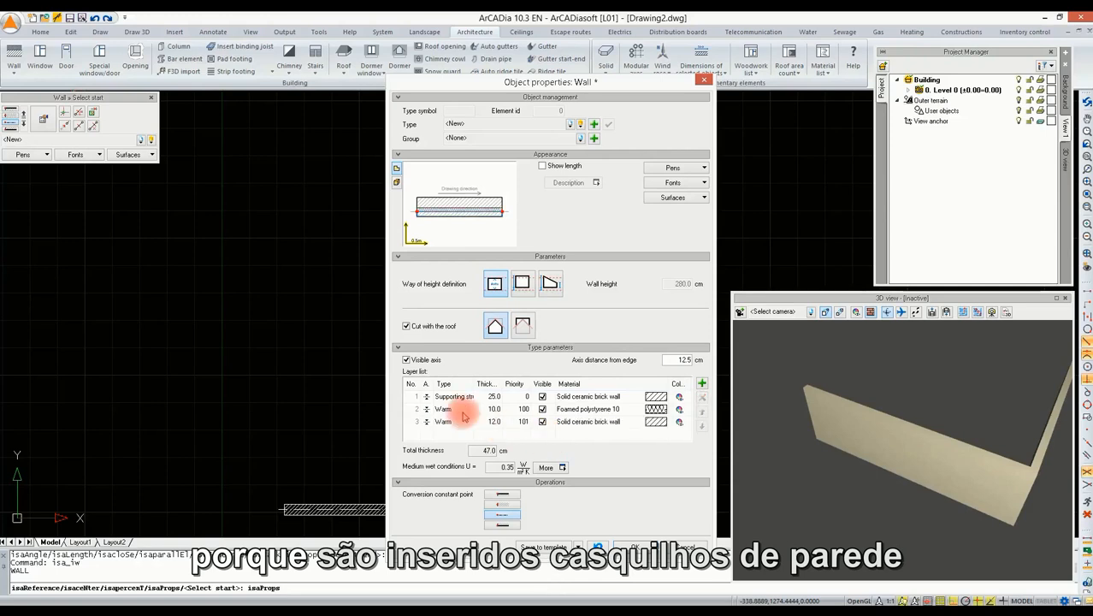
{"action": "left_click", "coordinate": [469, 422]}
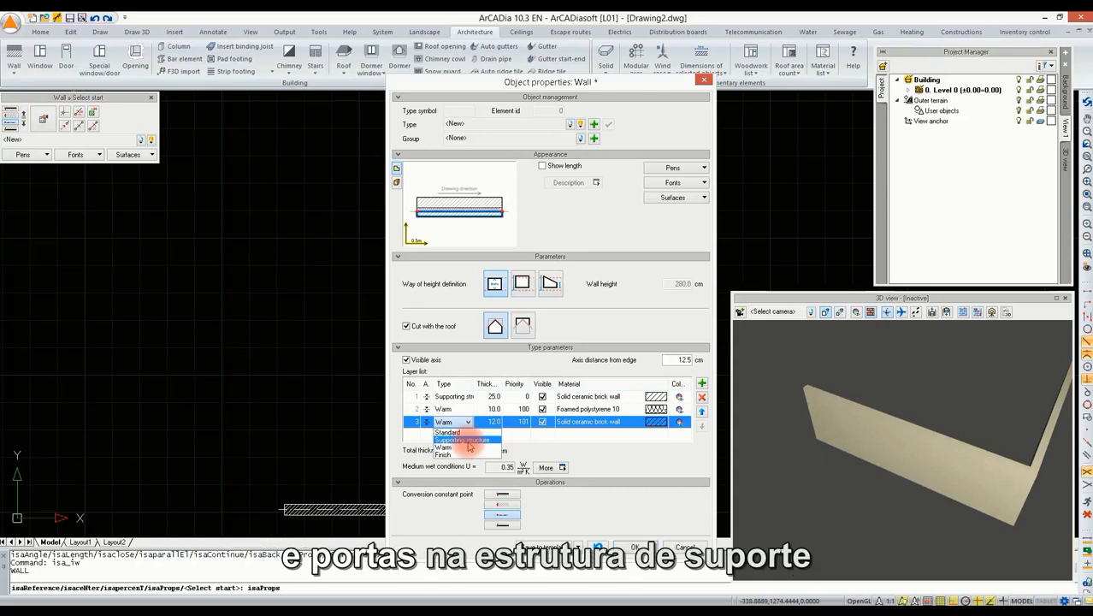
{"action": "left_click", "coordinate": [471, 432]}
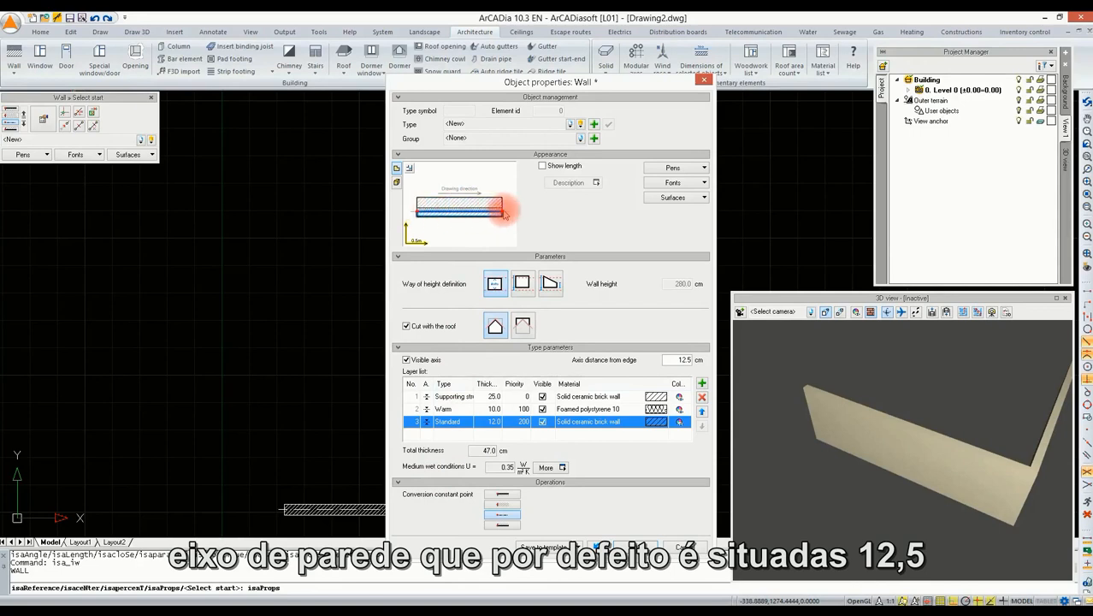
Centre the wall axis on the first layer, the 25 cm supporting structure
{"action": "double_click", "coordinate": [684, 361]}
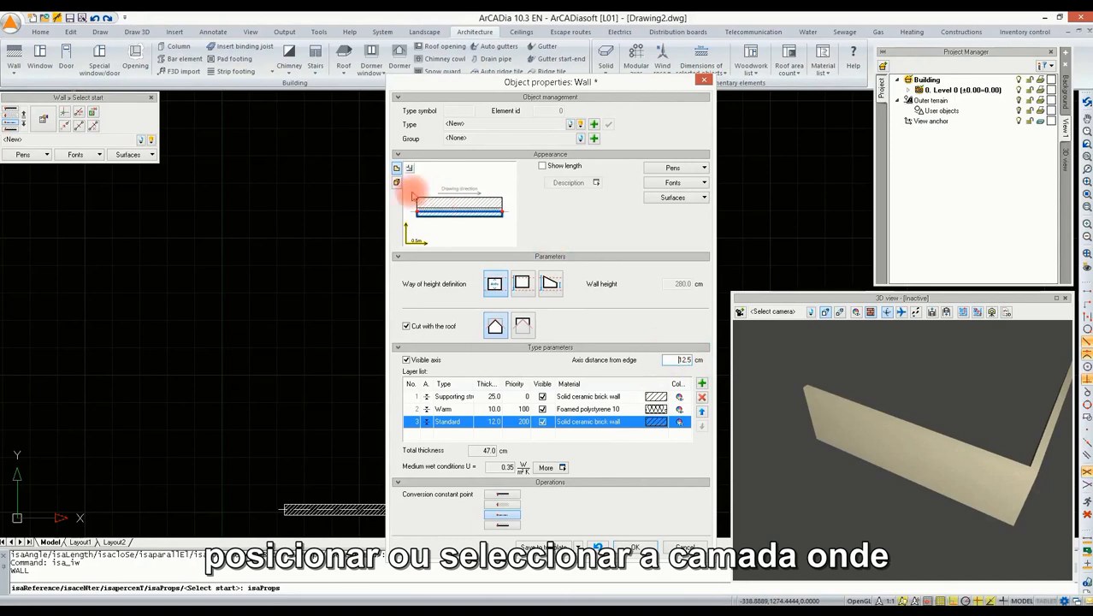
{"action": "left_click", "coordinate": [445, 204]}
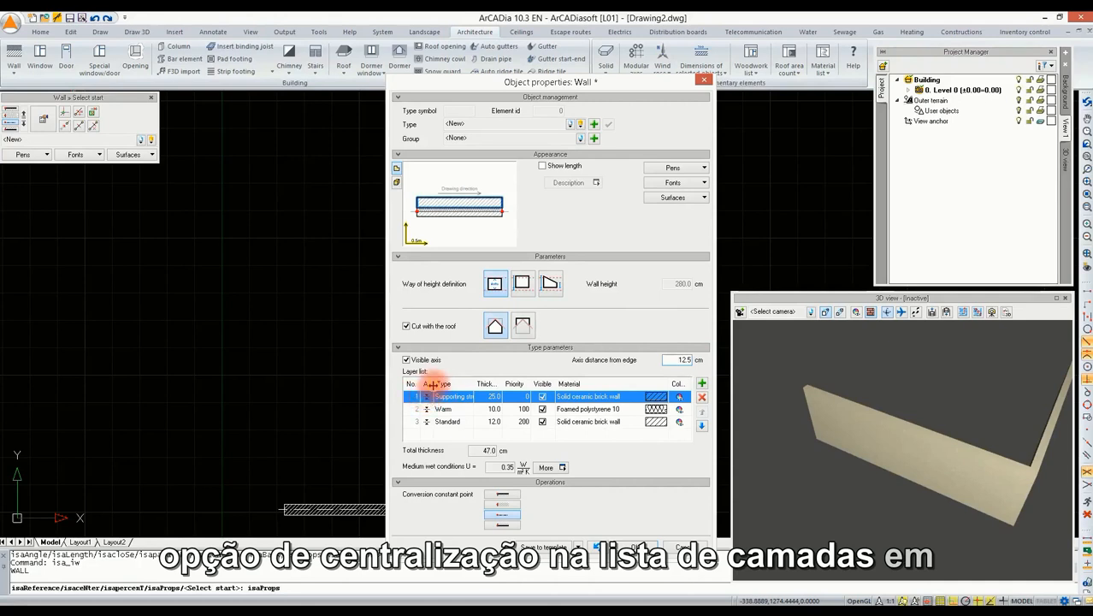
{"action": "left_click_drag", "start_coordinate": [432, 383], "coordinate": [438, 383]}
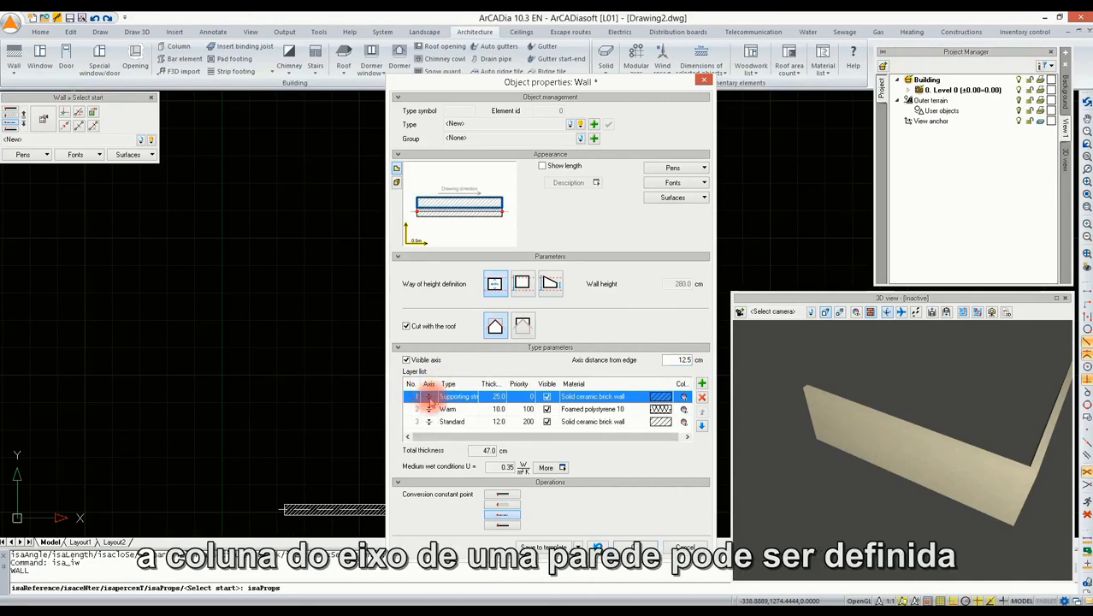
{"action": "left_click", "coordinate": [430, 398]}
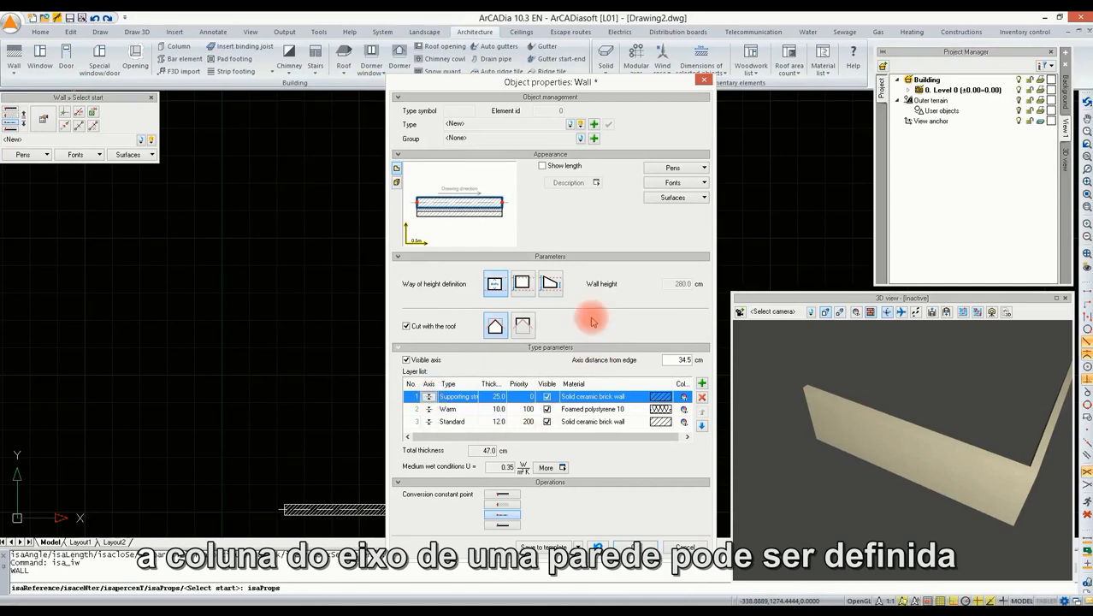
Save the layered wall as a type named "Wall 47 cm" in the project library and accept the wall properties
{"action": "left_click", "coordinate": [594, 124]}
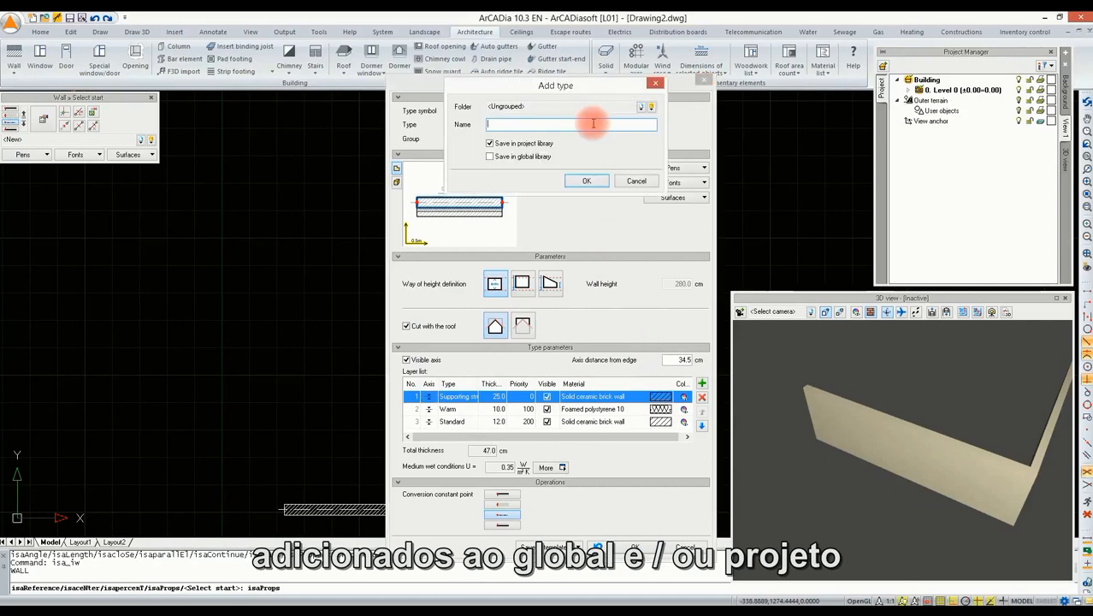
{"action": "key", "text": "shift+w"}
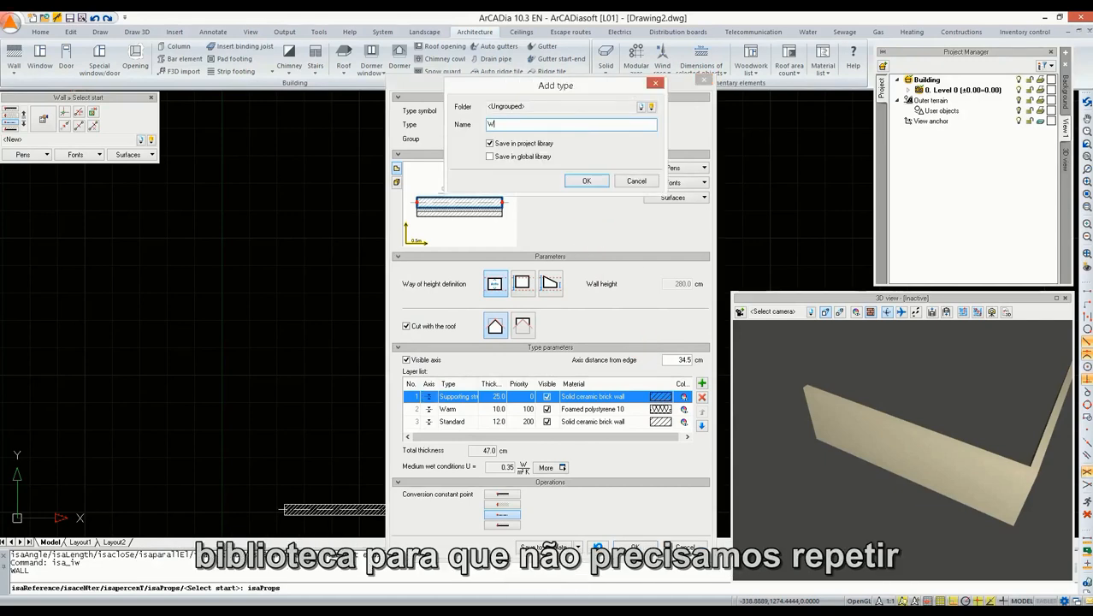
{"action": "type", "text": "all"}
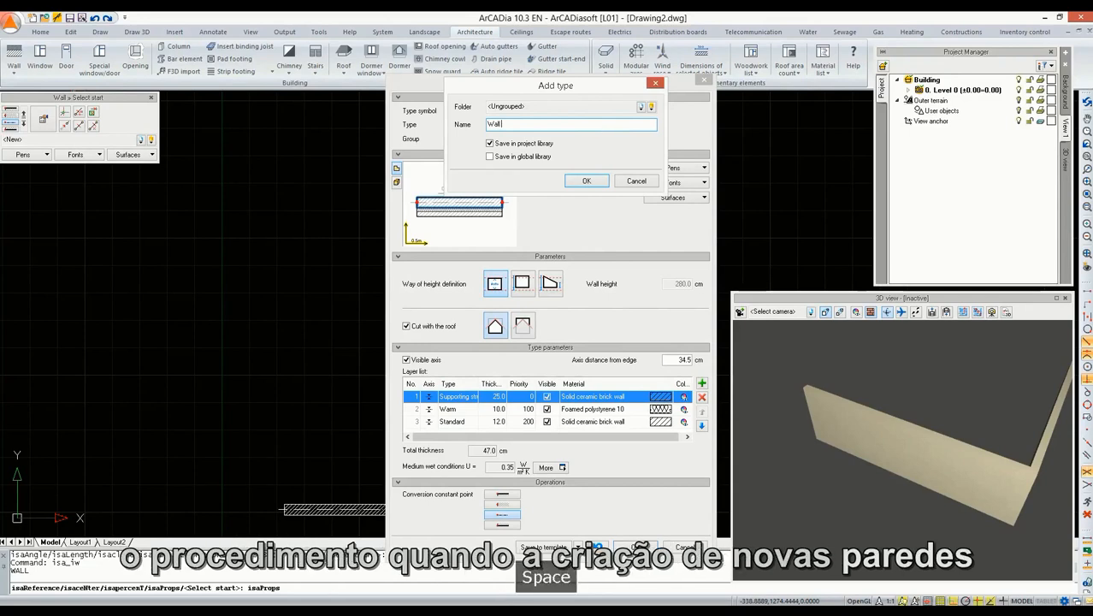
{"action": "type", "text": " 47 cm"}
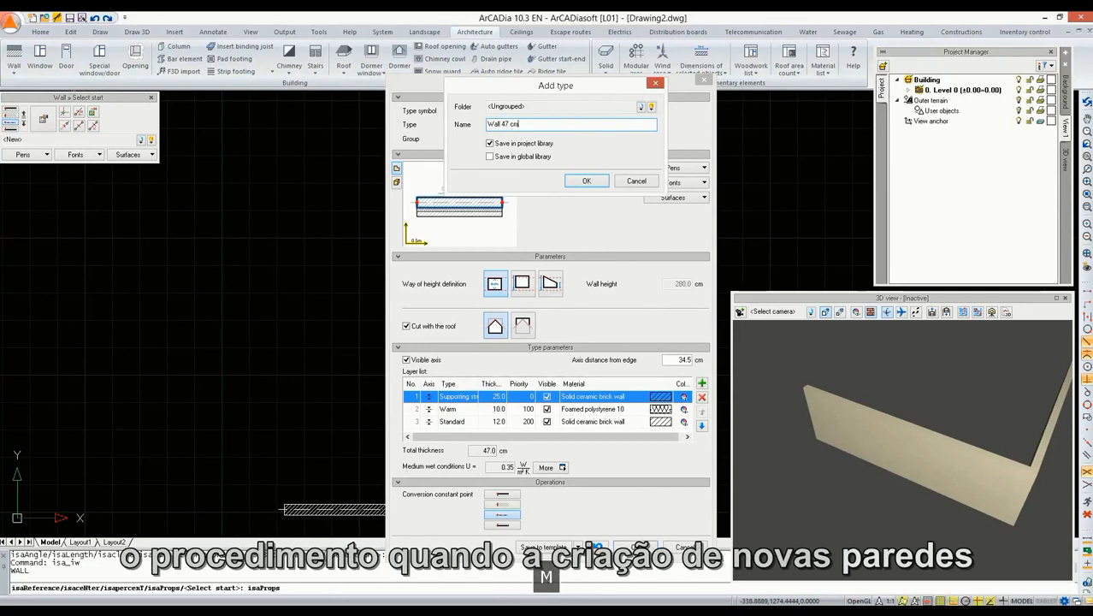
{"action": "left_click_drag", "start_coordinate": [575, 87], "coordinate": [585, 122]}
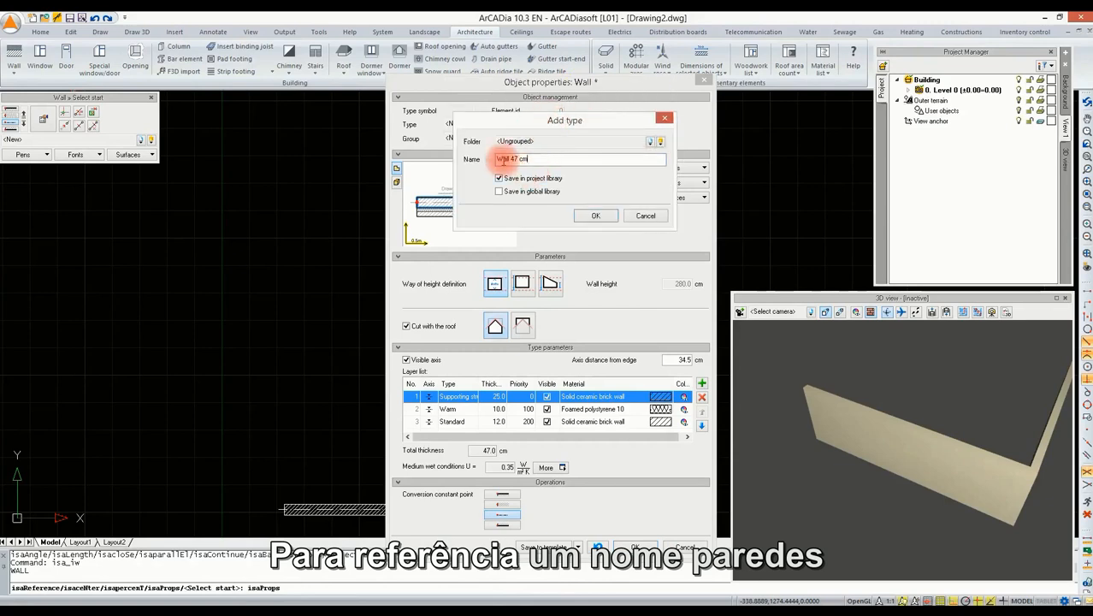
{"action": "left_click_drag", "start_coordinate": [540, 160], "coordinate": [476, 162]}
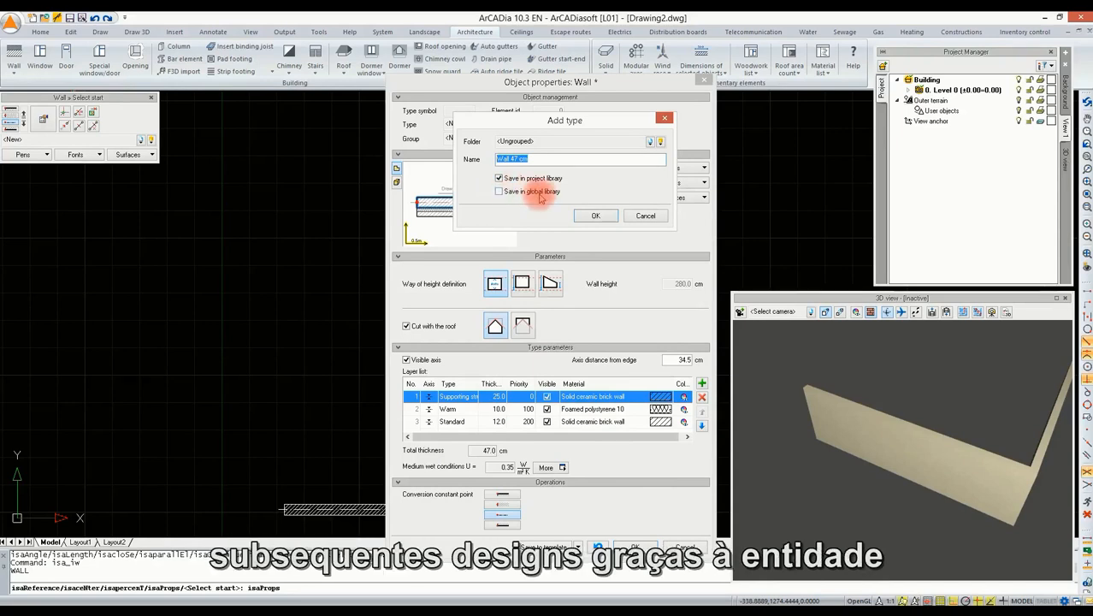
{"action": "left_click", "coordinate": [597, 216]}
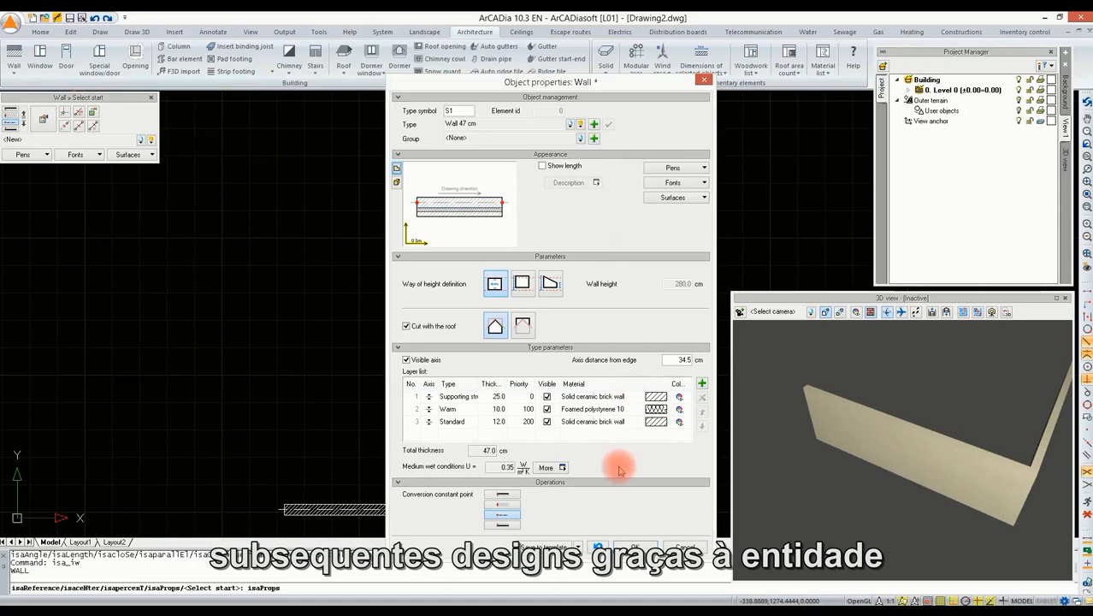
{"action": "left_click", "coordinate": [635, 547]}
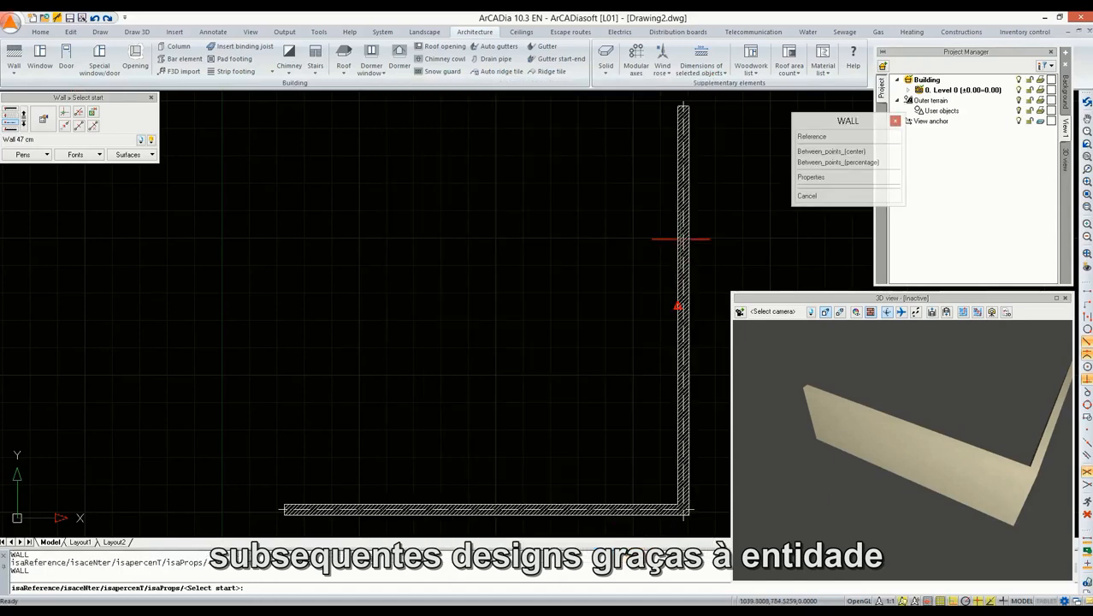
With tracking of existing objects enabled, draw Wall 47 cm walls along the top and left sides, from the right wall's upper end to the bottom wall's left end
{"action": "scroll", "coordinate": [683, 180], "scroll_direction": "up", "scroll_amount": 3}
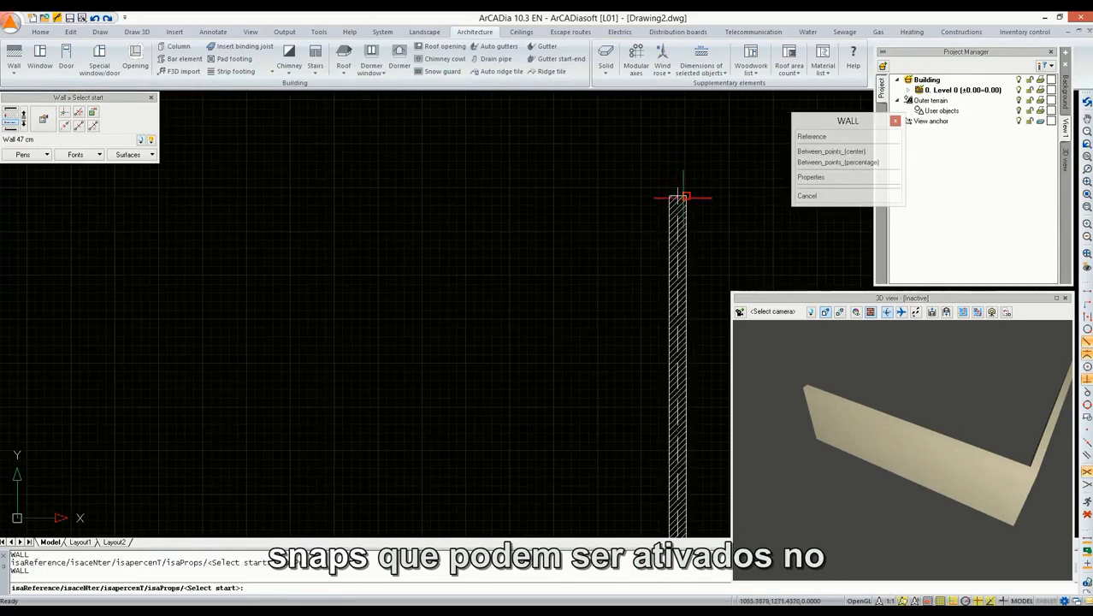
{"action": "left_click", "coordinate": [677, 196]}
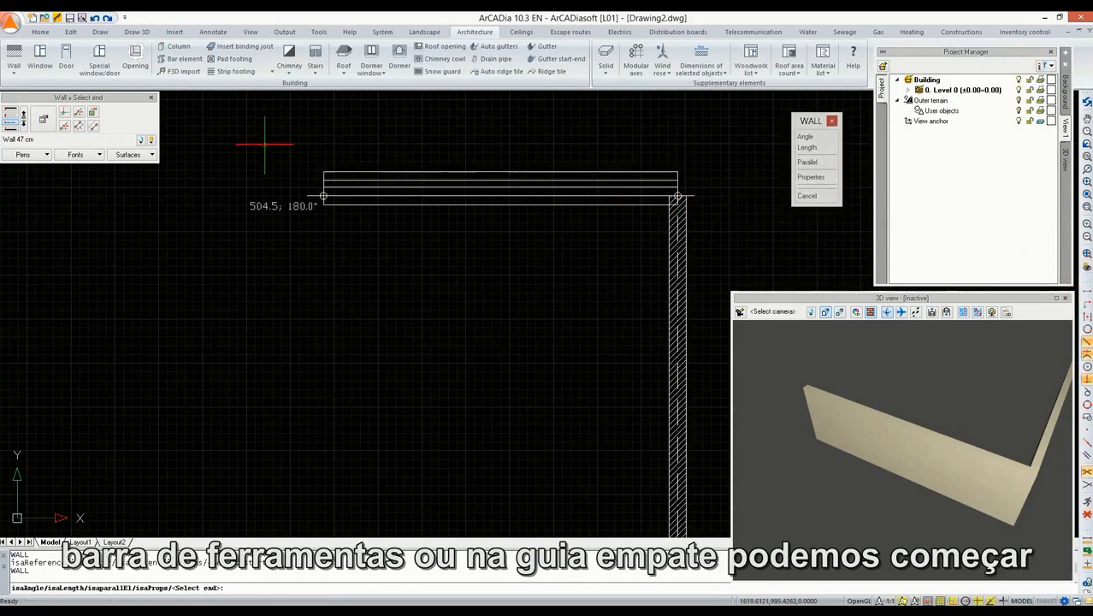
{"action": "left_click", "coordinate": [100, 33]}
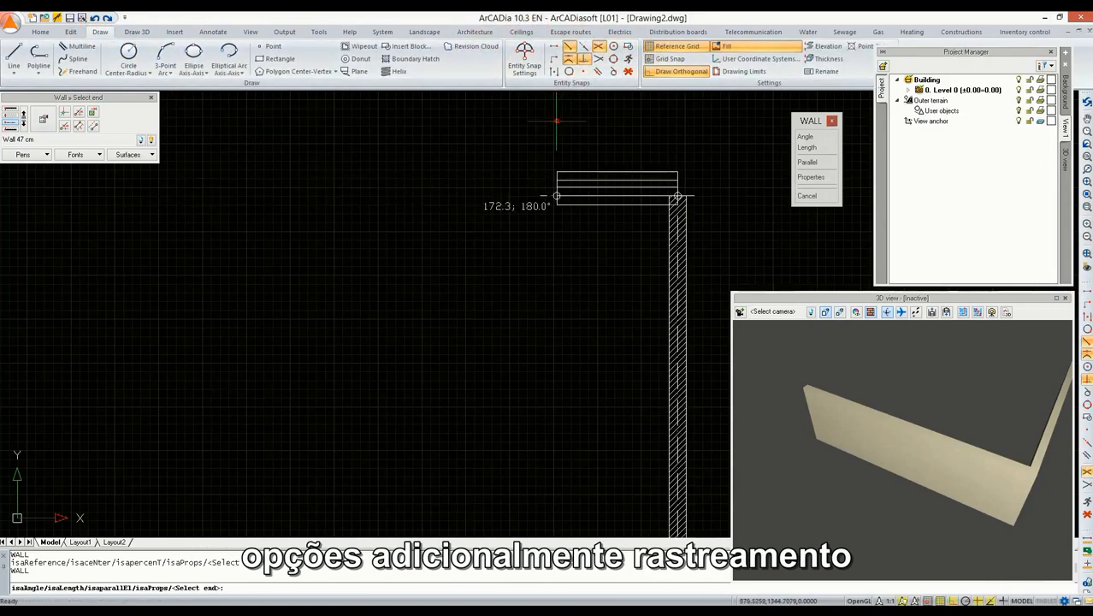
{"action": "scroll", "coordinate": [483, 166], "scroll_direction": "down", "scroll_amount": 3}
{"action": "left_click", "coordinate": [75, 130]}
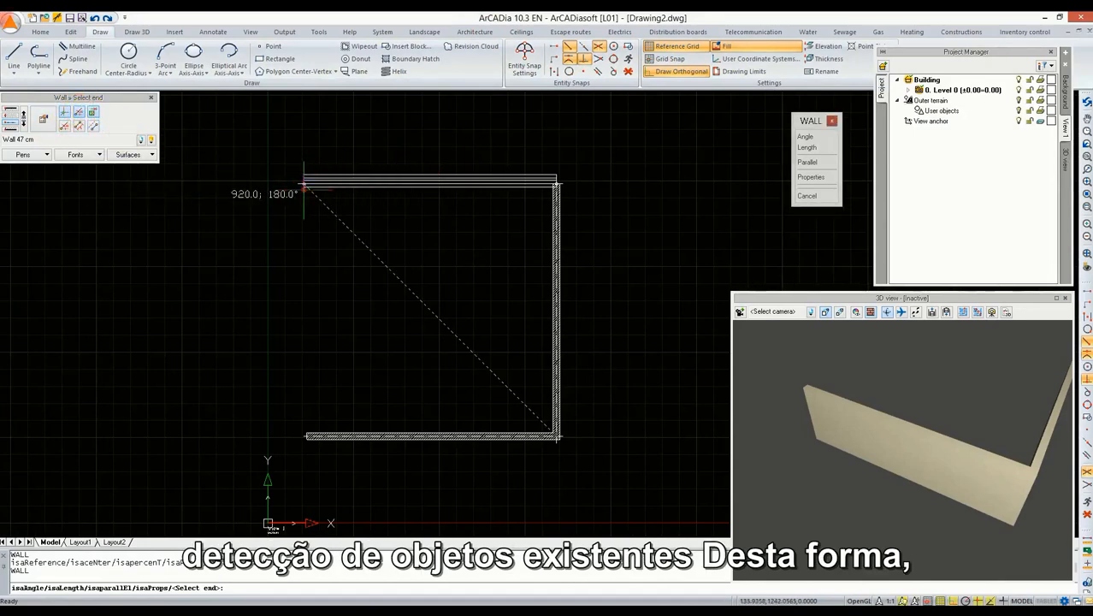
{"action": "left_click", "coordinate": [307, 398]}
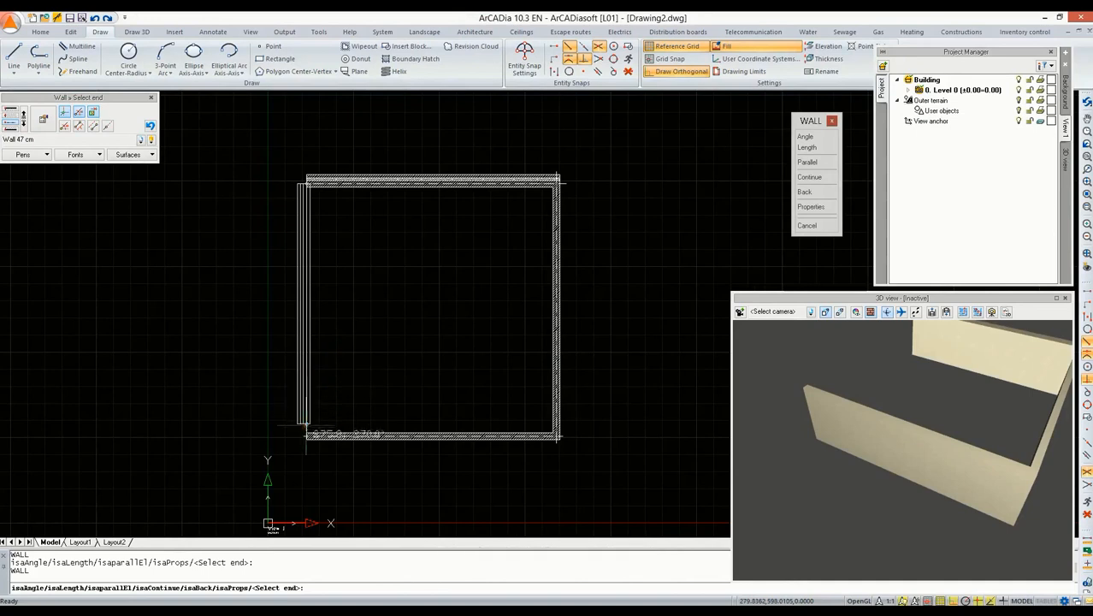
{"action": "left_click", "coordinate": [306, 434]}
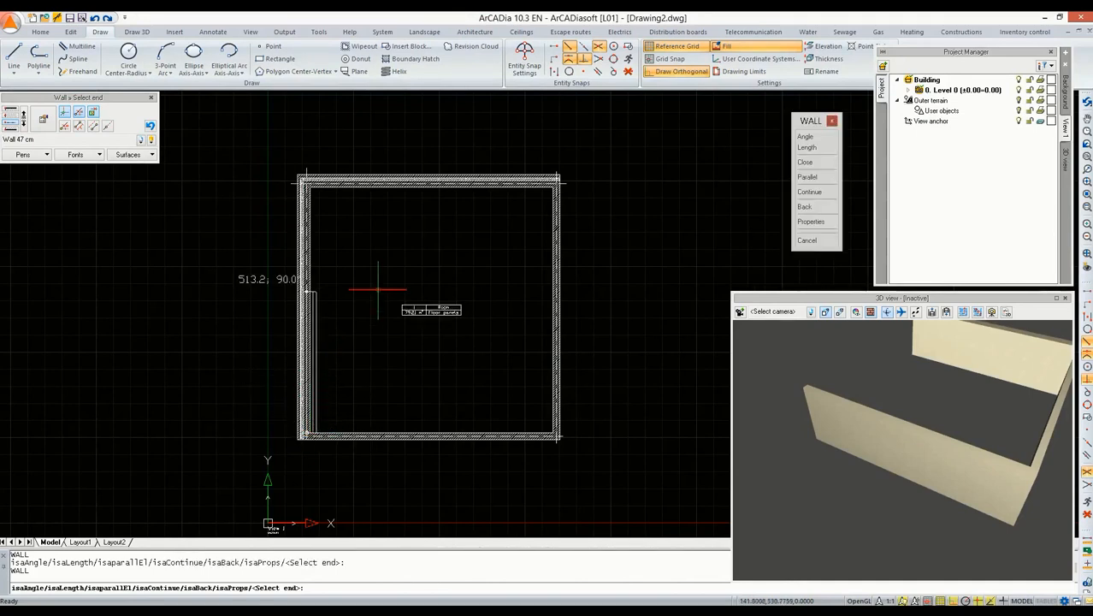
Finish the wall run and change the right wall's type to the project's Wall 47 cm
{"action": "key", "text": "Escape"}
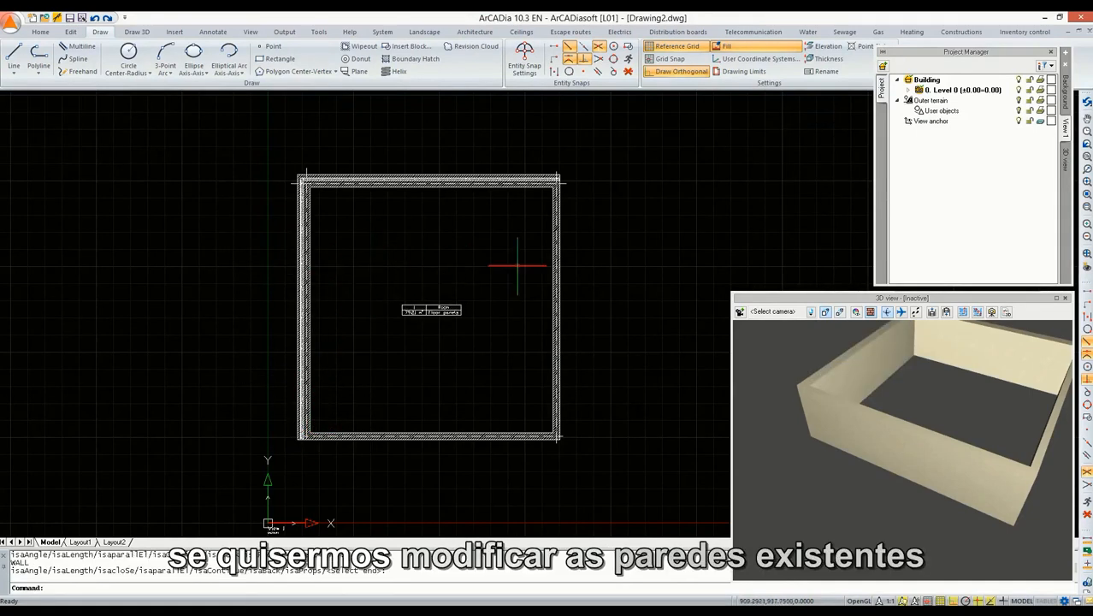
{"action": "left_click", "coordinate": [558, 218]}
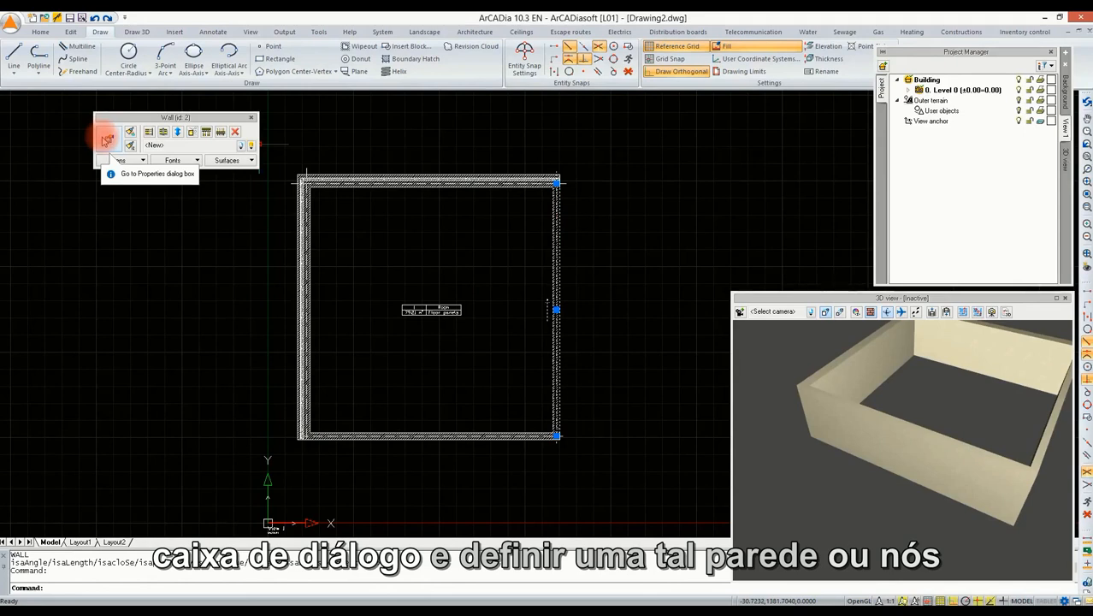
{"action": "left_click", "coordinate": [244, 147]}
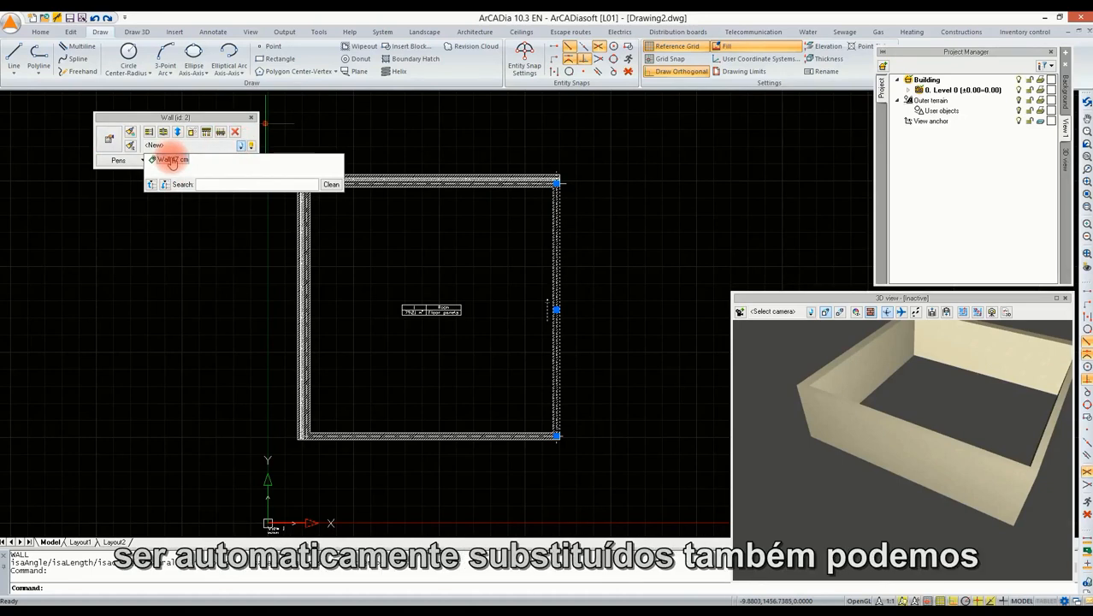
{"action": "left_click", "coordinate": [171, 160]}
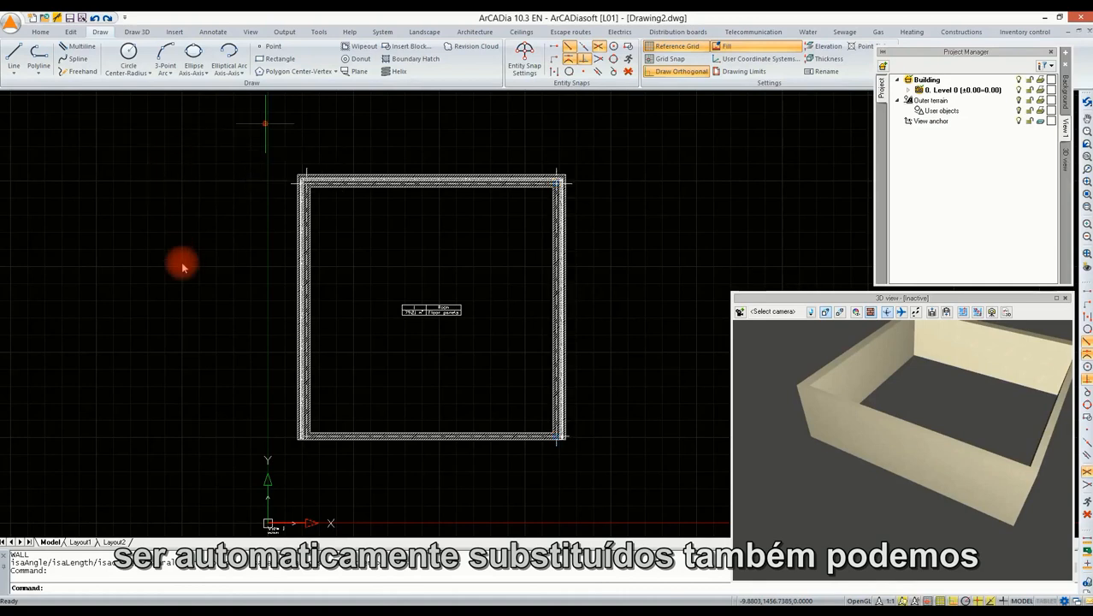
Copy the left wall's Wall 47 cm type onto the bottom wall with the Type painter
{"action": "left_click", "coordinate": [305, 357]}
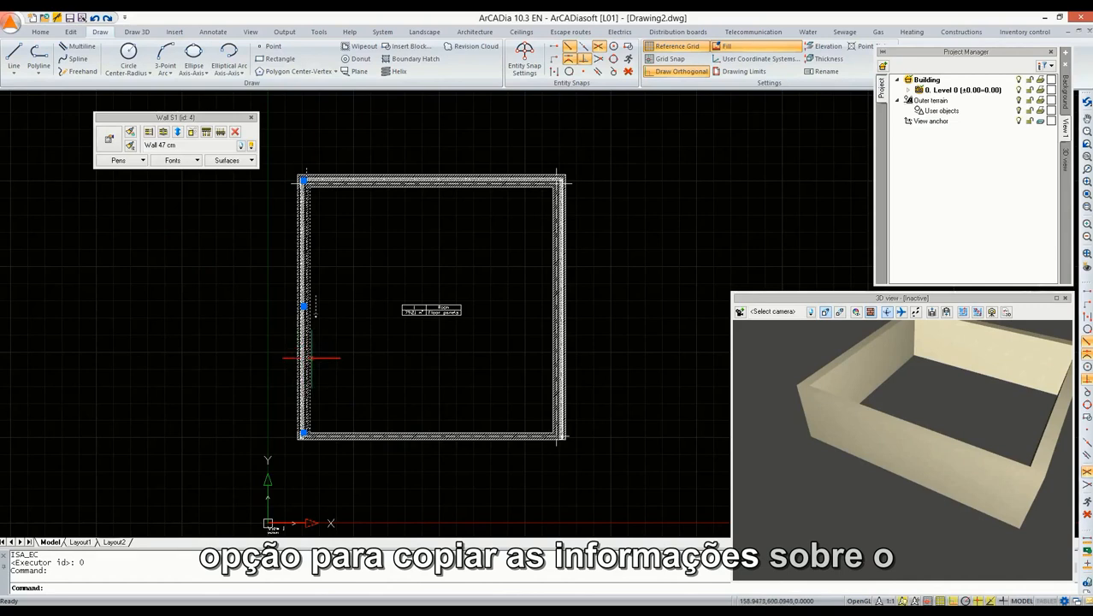
{"action": "left_click", "coordinate": [130, 146]}
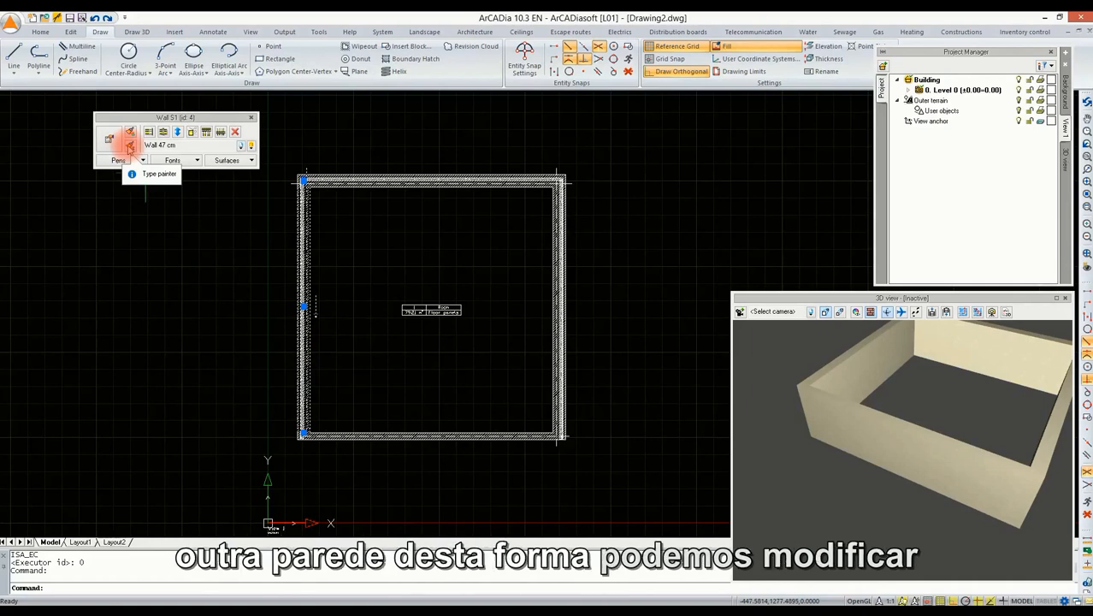
{"action": "left_click", "coordinate": [129, 146]}
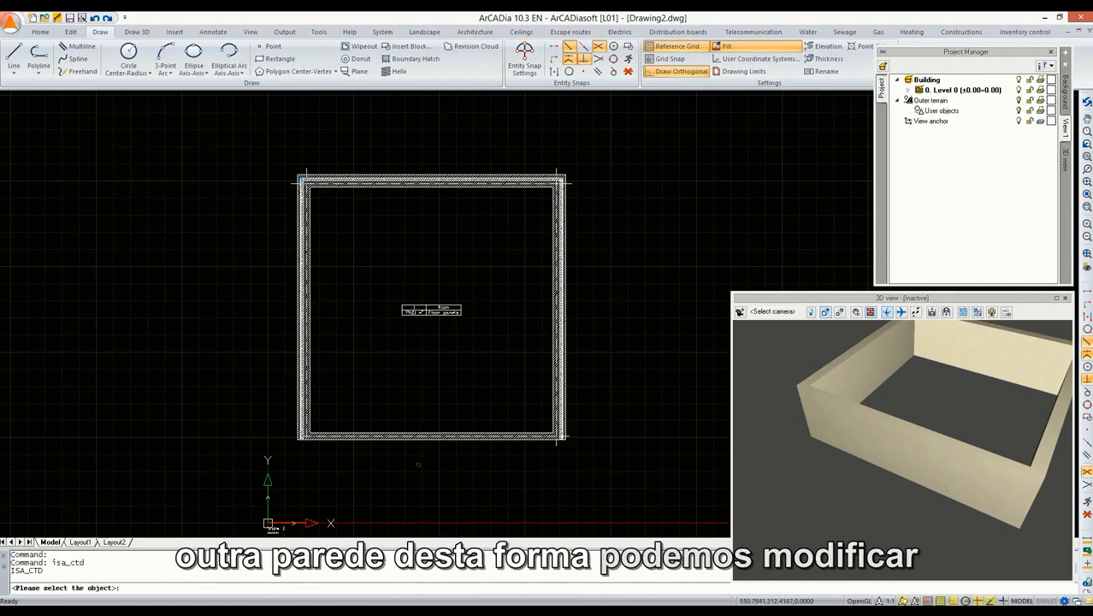
{"action": "left_click", "coordinate": [428, 438]}
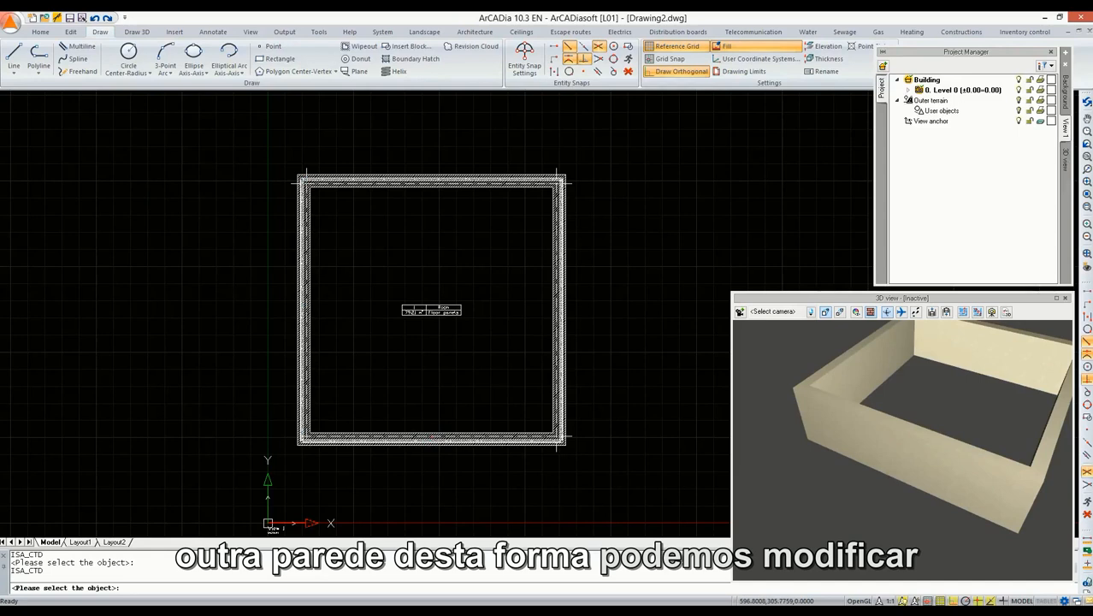
{"action": "mouse_move", "coordinate": [935, 511]}
{"action": "left_mouse_down"}
{"action": "mouse_move", "coordinate": [941, 424]}
{"action": "mouse_move", "coordinate": [927, 407]}
{"action": "mouse_move", "coordinate": [896, 432]}
{"action": "mouse_move", "coordinate": [890, 402]}
{"action": "left_mouse_up"}
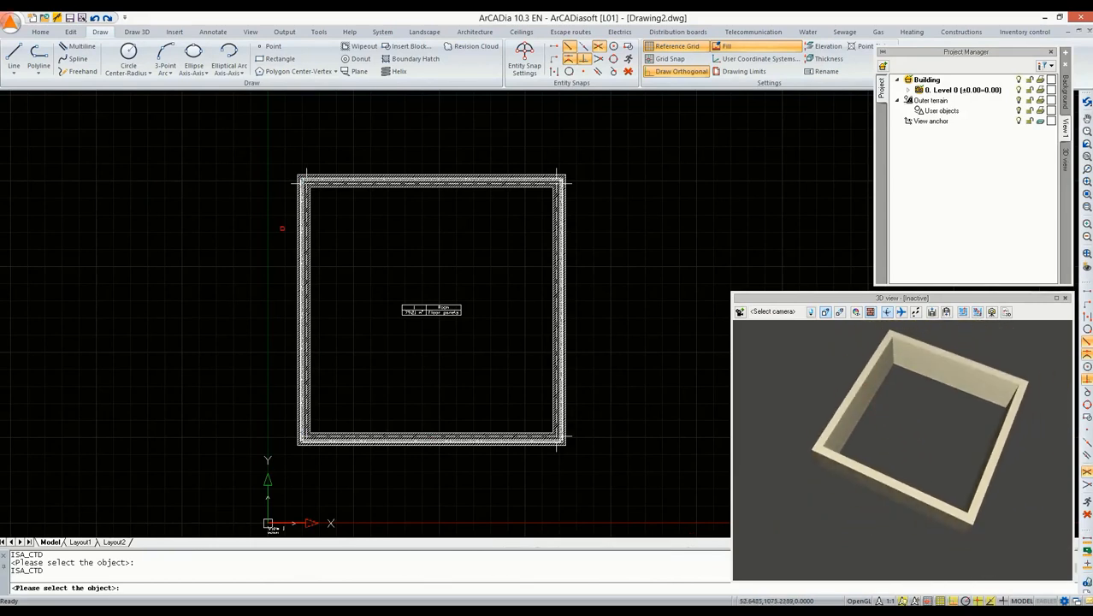
Start a new wall using the standard library type 1-layer wall (brick) 25 cm
{"action": "left_click", "coordinate": [470, 33]}
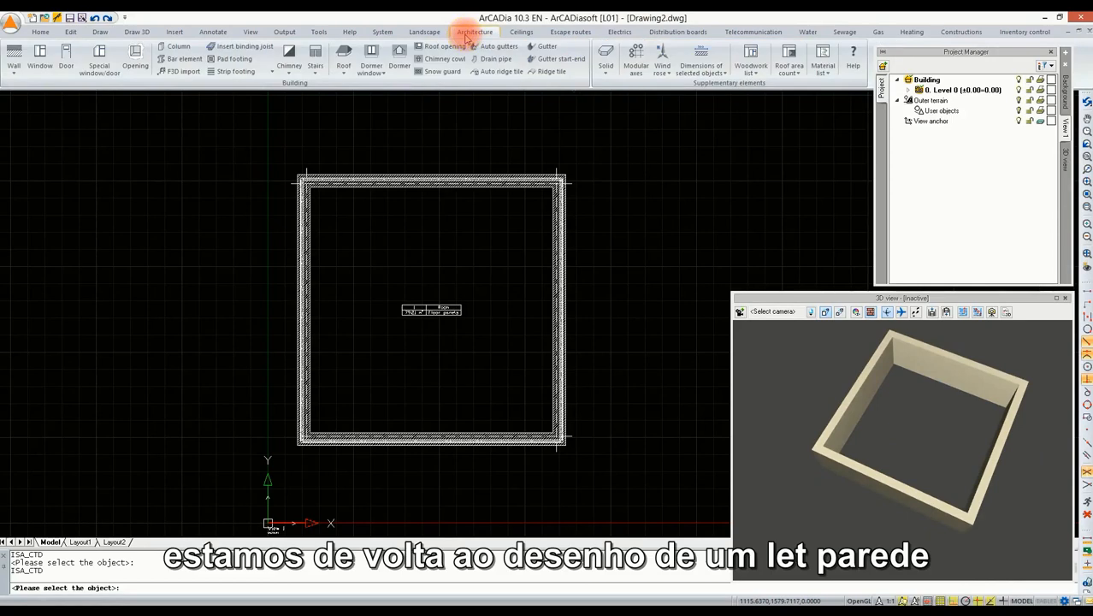
{"action": "left_click", "coordinate": [14, 53]}
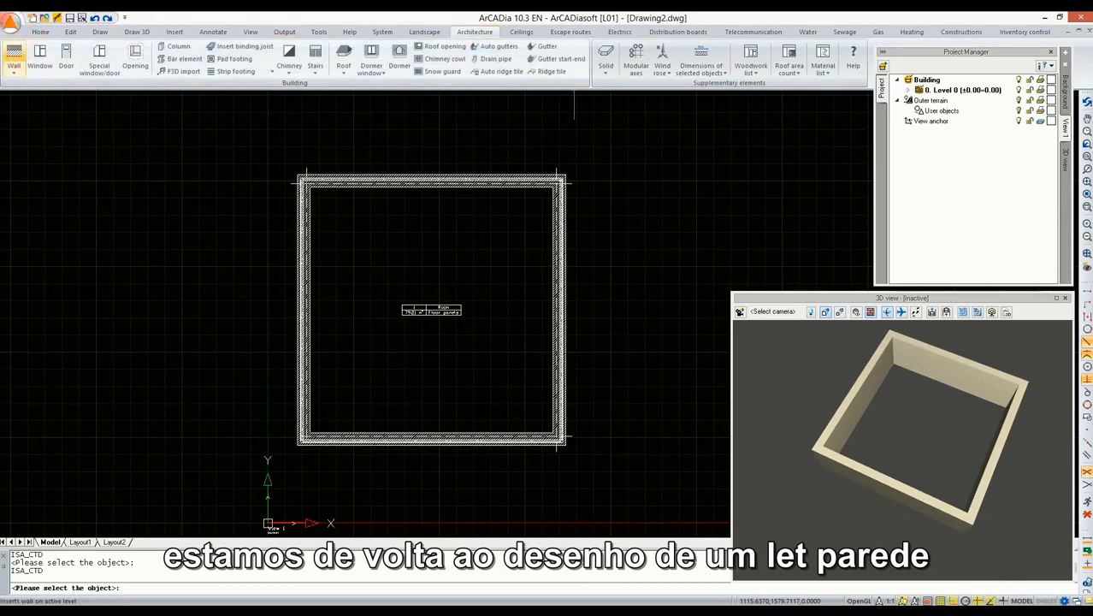
{"action": "left_click", "coordinate": [151, 141]}
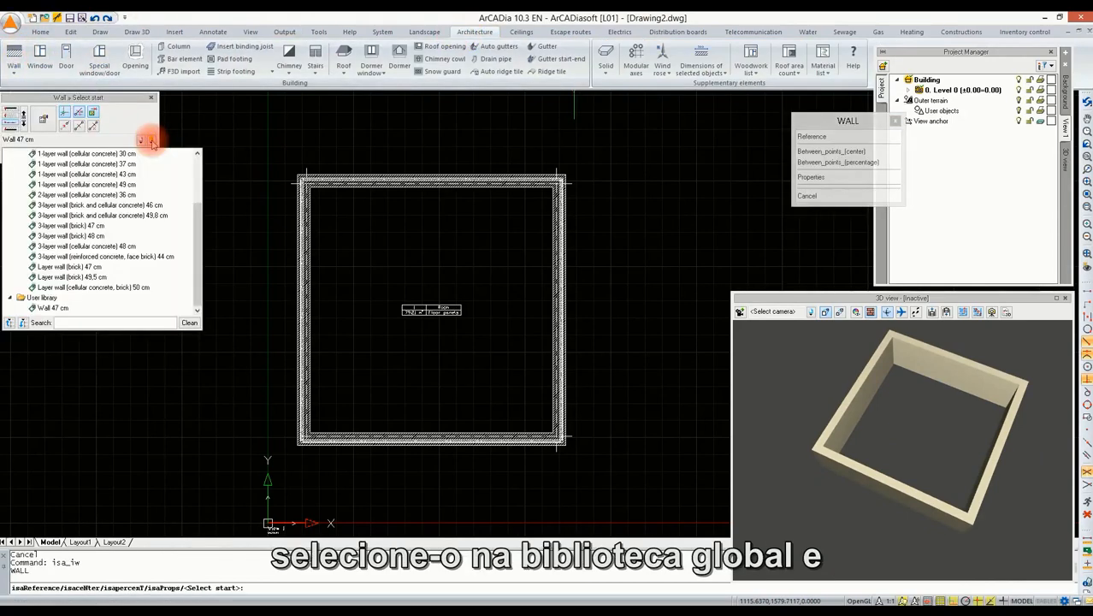
{"action": "scroll", "coordinate": [128, 183], "scroll_direction": "up", "scroll_amount": 1}
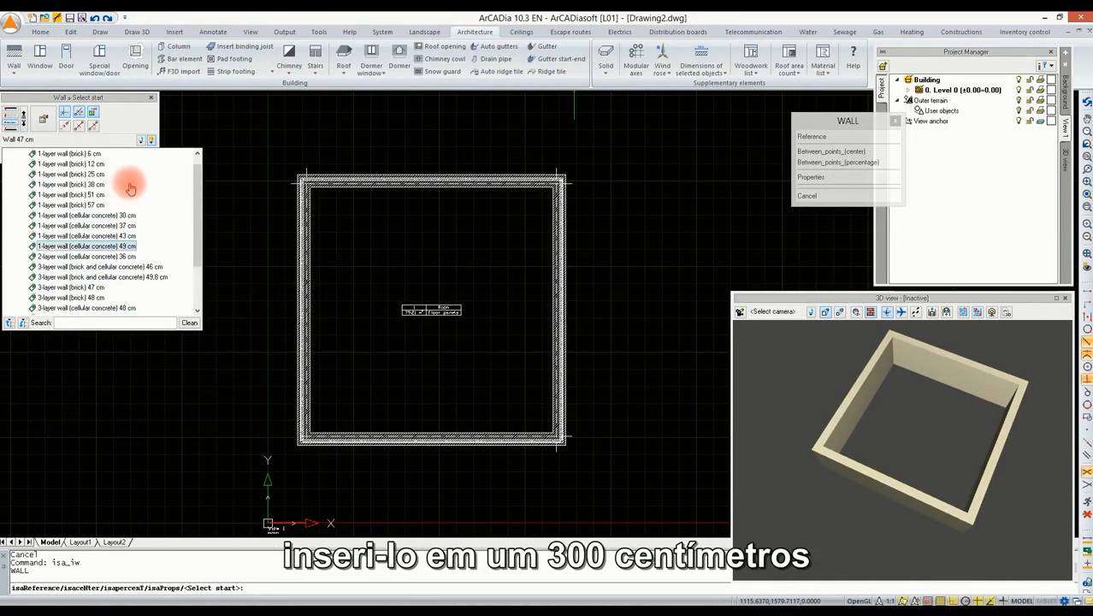
{"action": "left_click", "coordinate": [100, 174]}
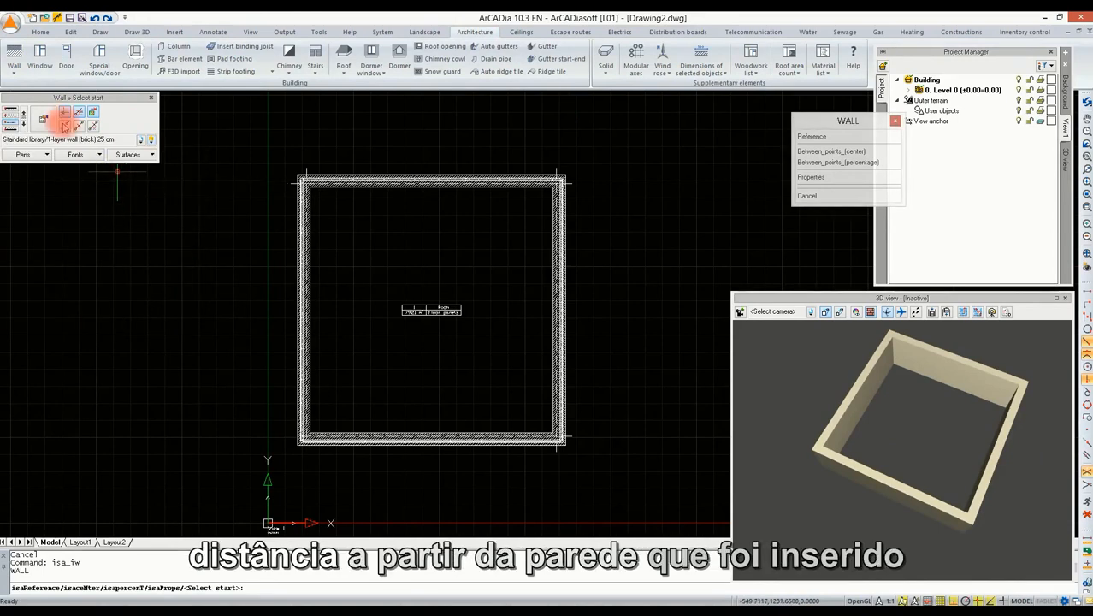
Start the wall 300 cm to the right of the room's lower-left inner corner, using that corner as the reference point
{"action": "left_click", "coordinate": [65, 126]}
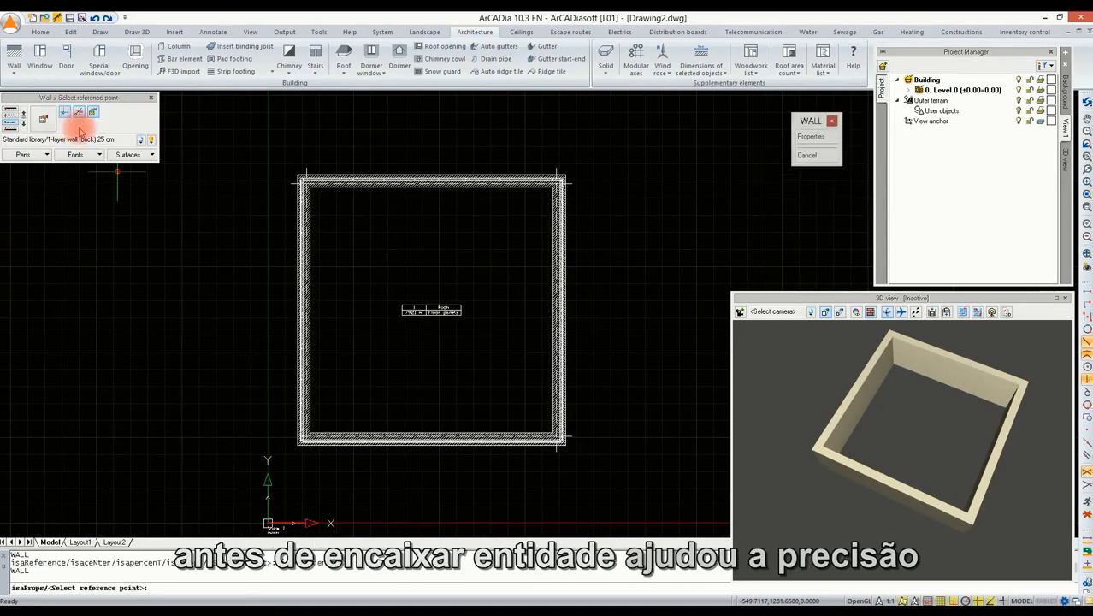
{"action": "scroll", "coordinate": [338, 441], "scroll_direction": "up", "scroll_amount": 4}
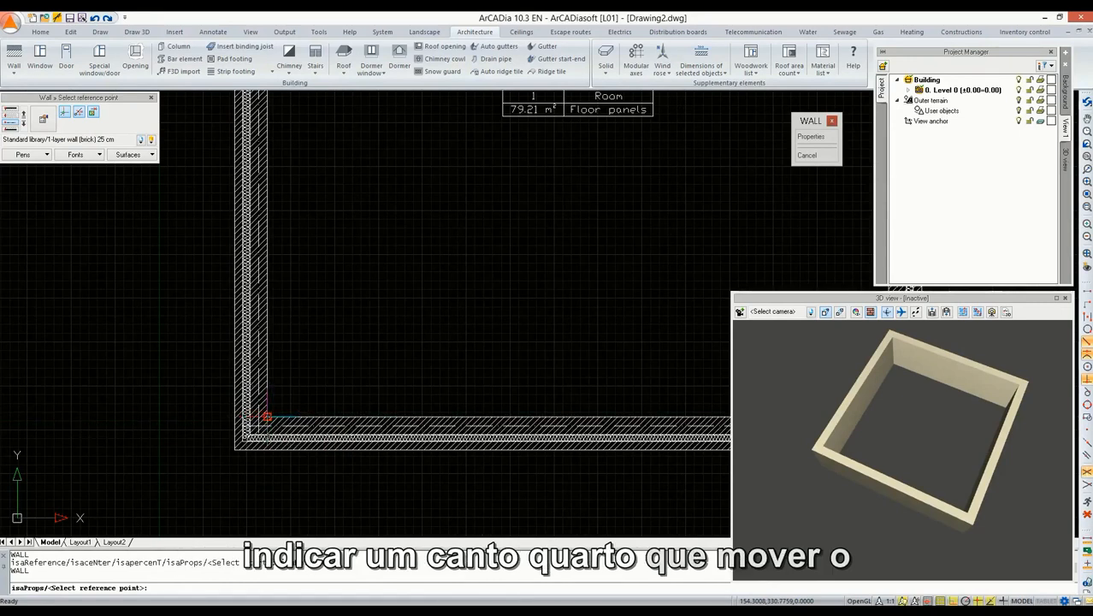
{"action": "left_click", "coordinate": [267, 416]}
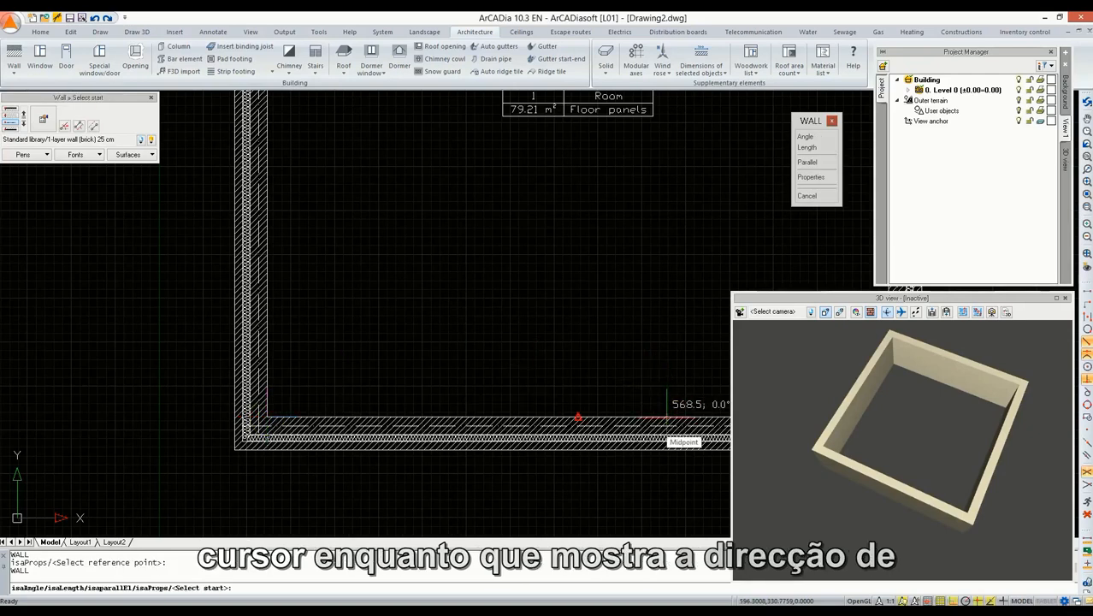
{"action": "type", "text": "300"}
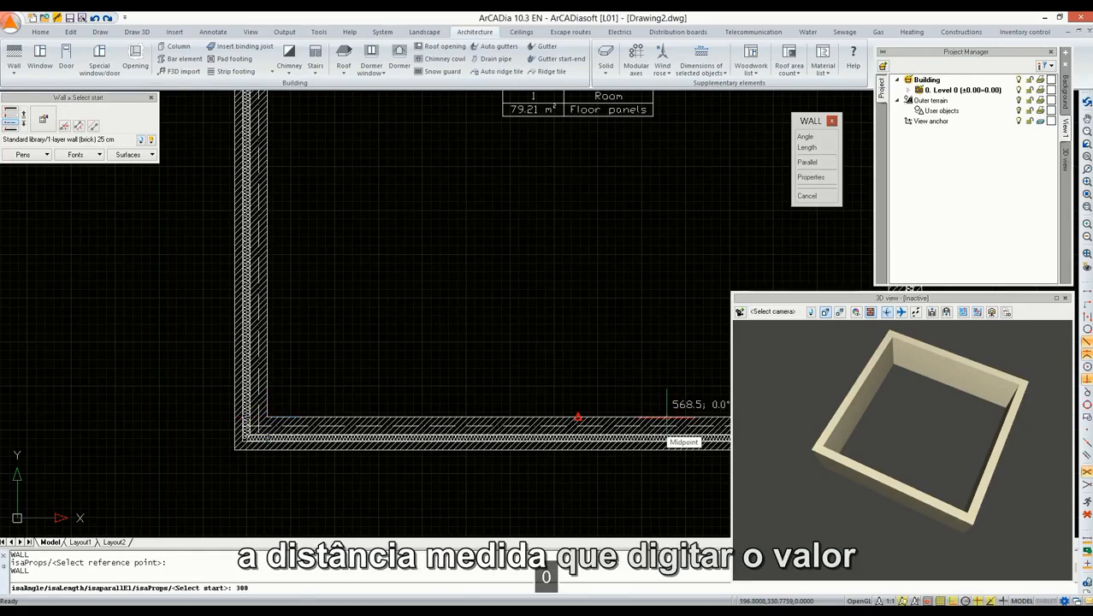
{"action": "key", "text": "Return"}
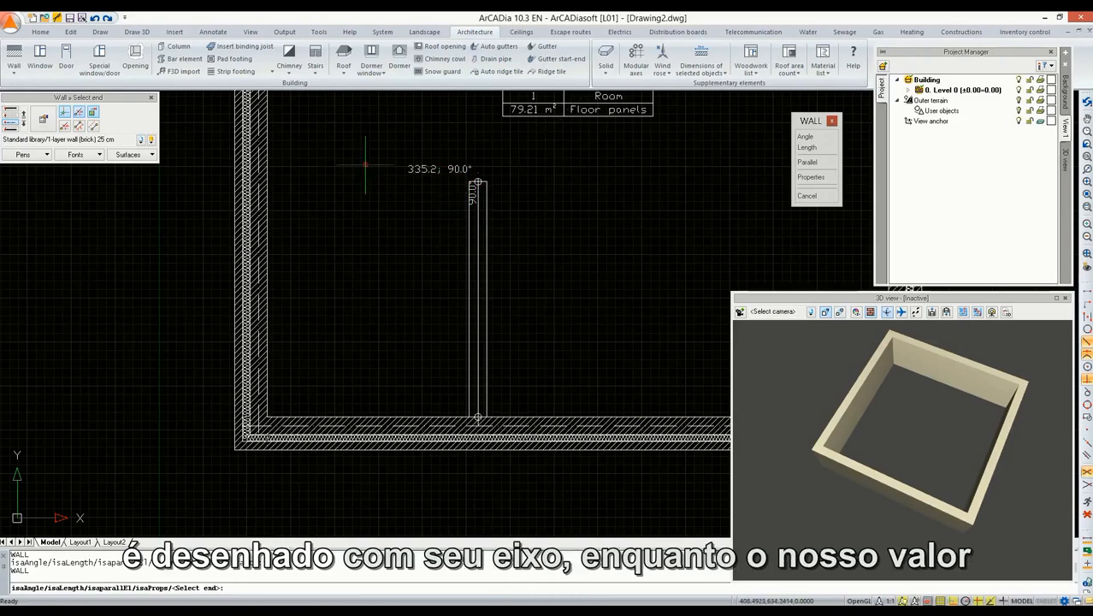
Switch the insertion line to the wall's left edge and draw the partition vertically up to the top wall
{"action": "left_click", "coordinate": [14, 114]}
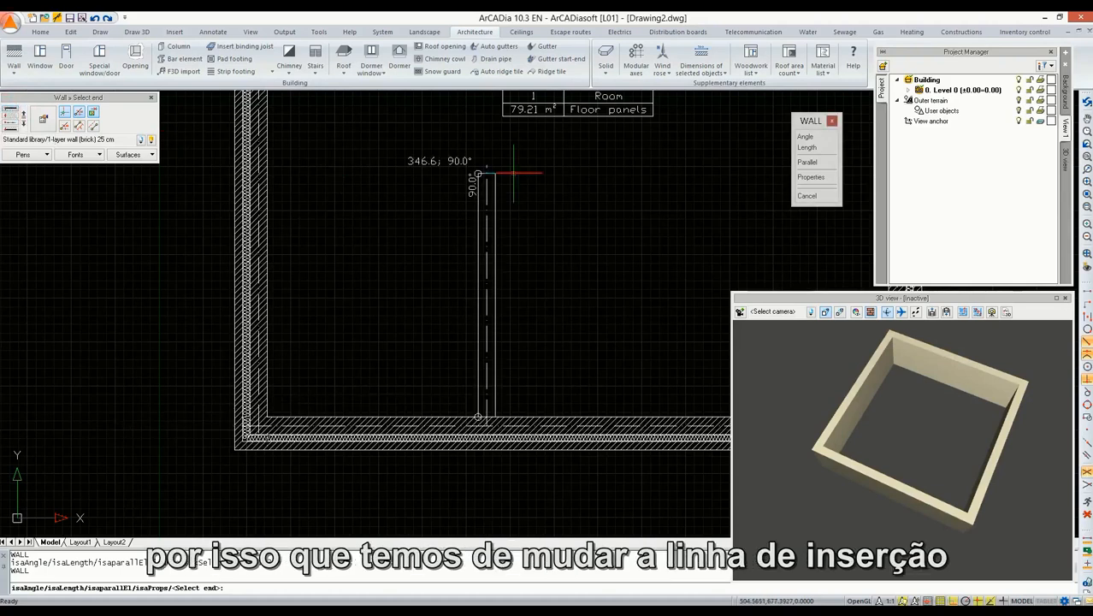
{"action": "scroll", "coordinate": [500, 240], "scroll_direction": "down", "scroll_amount": 4}
{"action": "middle_click_drag", "start_coordinate": [511, 152], "coordinate": [497, 260]}
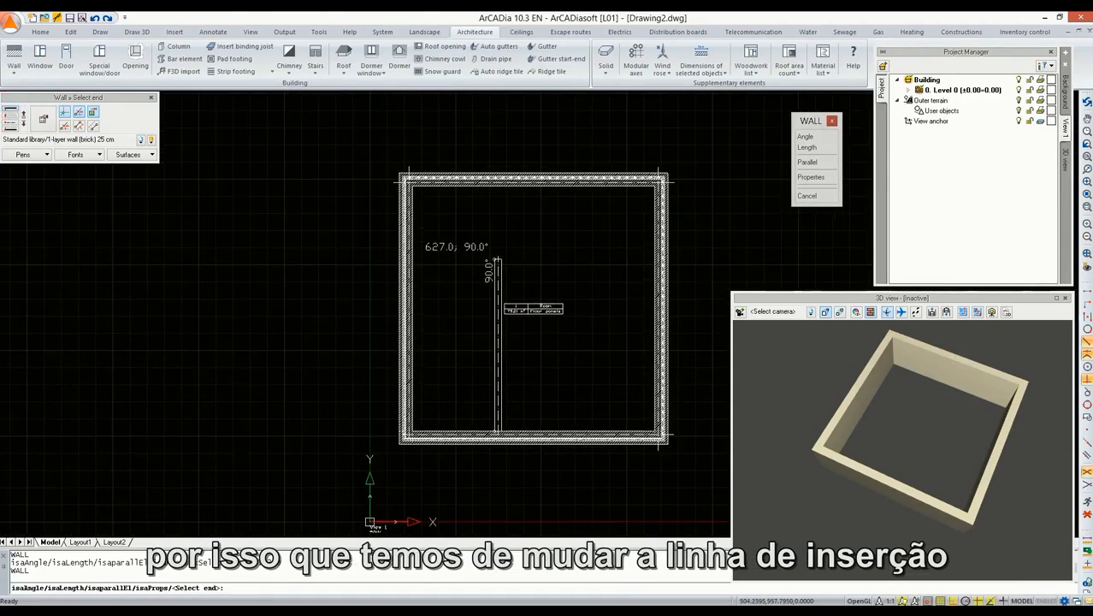
{"action": "scroll", "coordinate": [492, 181], "scroll_direction": "up", "scroll_amount": 2}
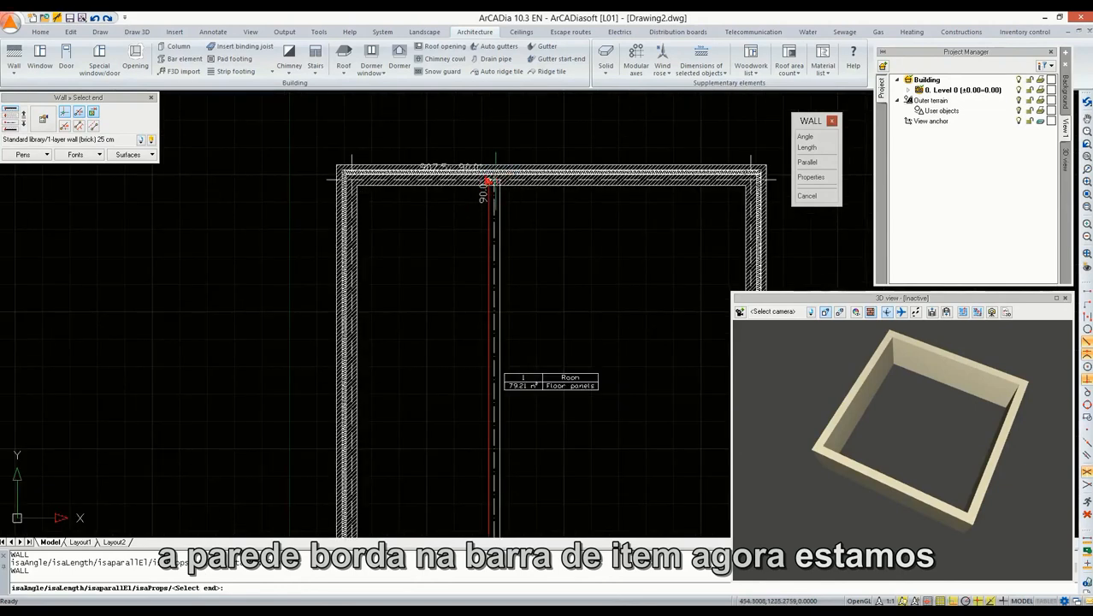
{"action": "left_click", "coordinate": [494, 182]}
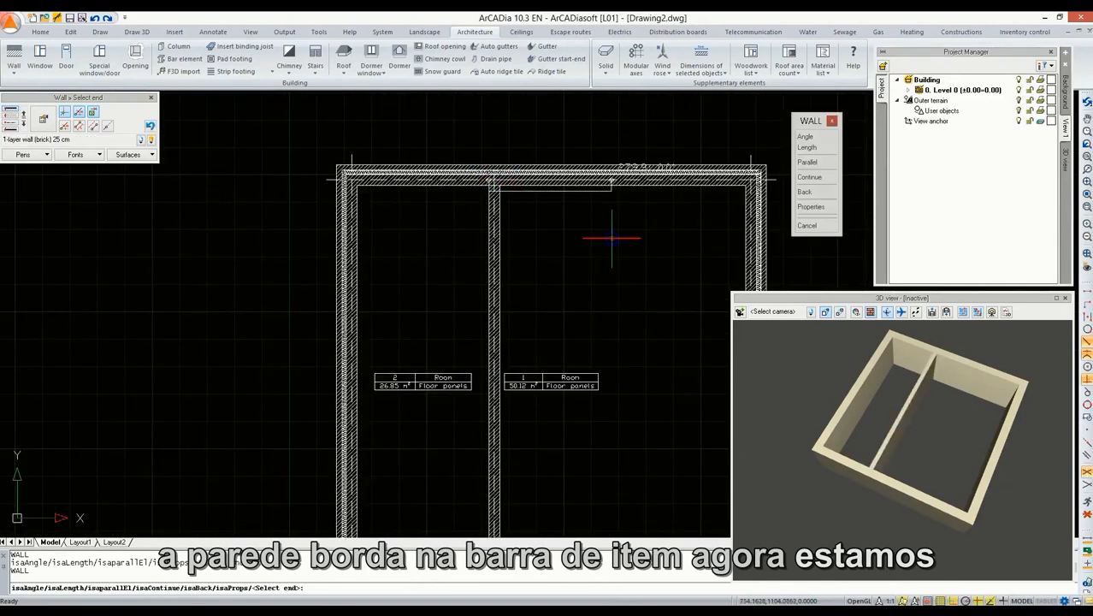
{"action": "key", "text": "Escape"}
{"action": "middle_click_drag", "start_coordinate": [576, 287], "coordinate": [505, 246]}
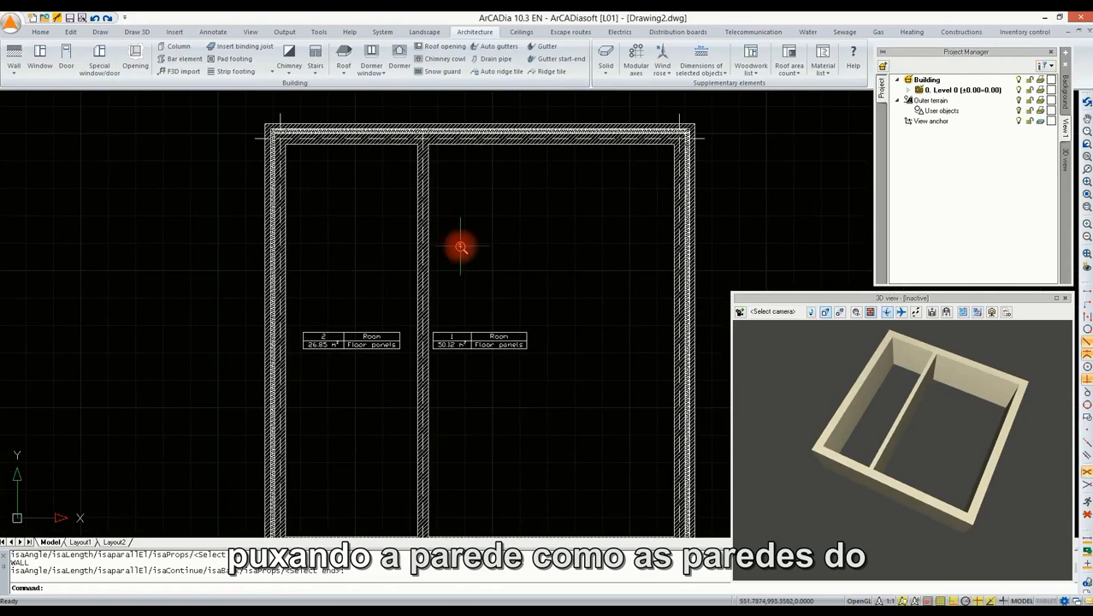
{"action": "scroll", "coordinate": [460, 247], "scroll_direction": "down", "scroll_amount": 2}
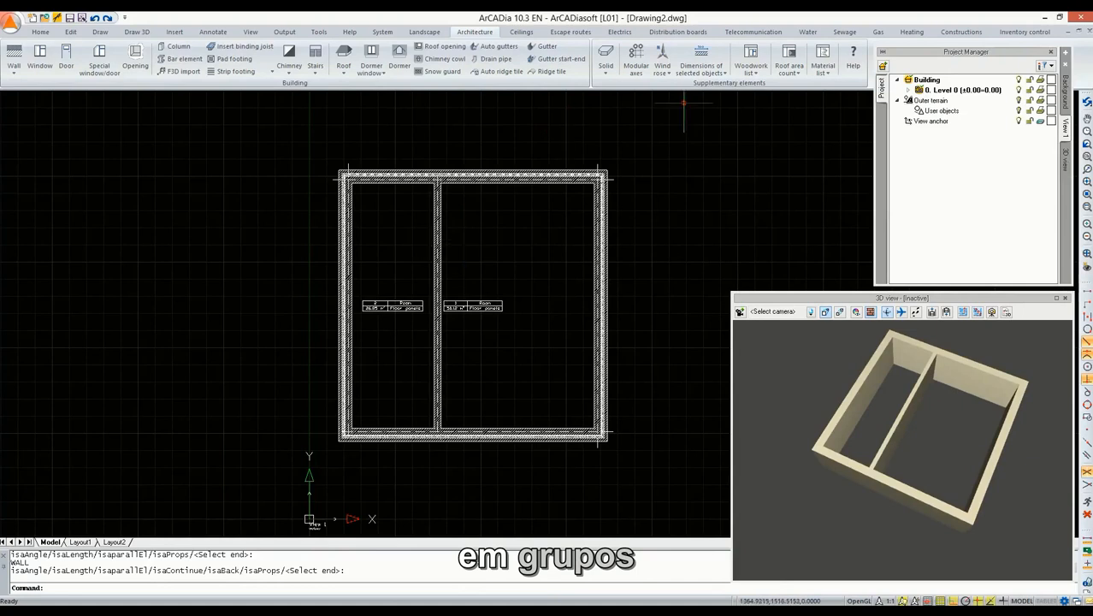
Add a group named "External" to the Walls of Level 0 in the project structure
{"action": "left_click", "coordinate": [909, 90]}
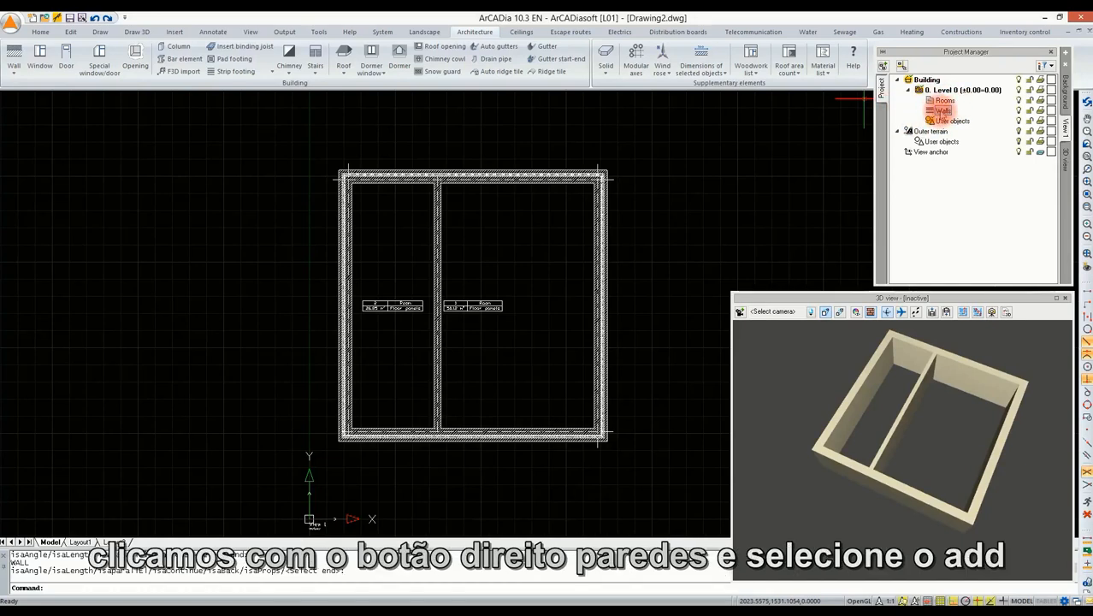
{"action": "right_click", "coordinate": [942, 111]}
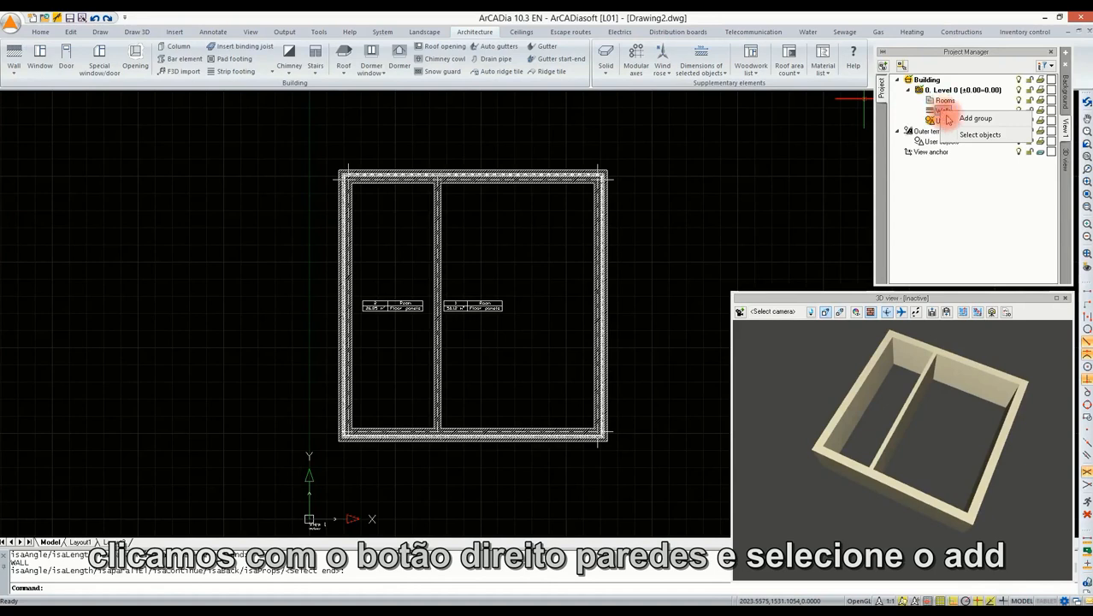
{"action": "left_click", "coordinate": [974, 118]}
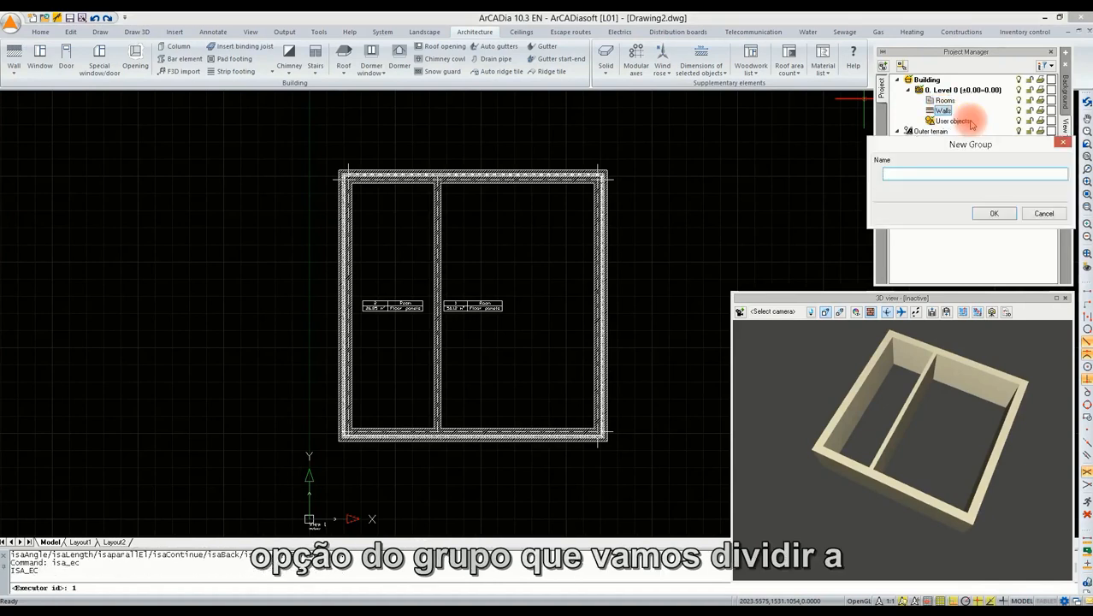
{"action": "type", "text": "External"}
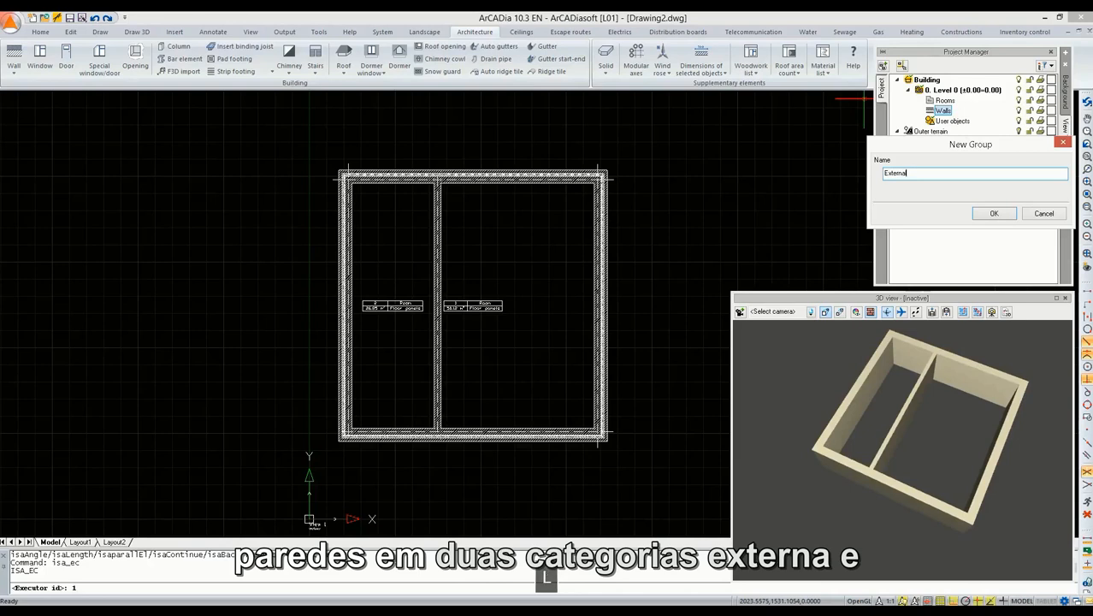
{"action": "key", "text": "Return"}
Add a second group named "Internal" to the Walls of Level 0
{"action": "right_click", "coordinate": [943, 112]}
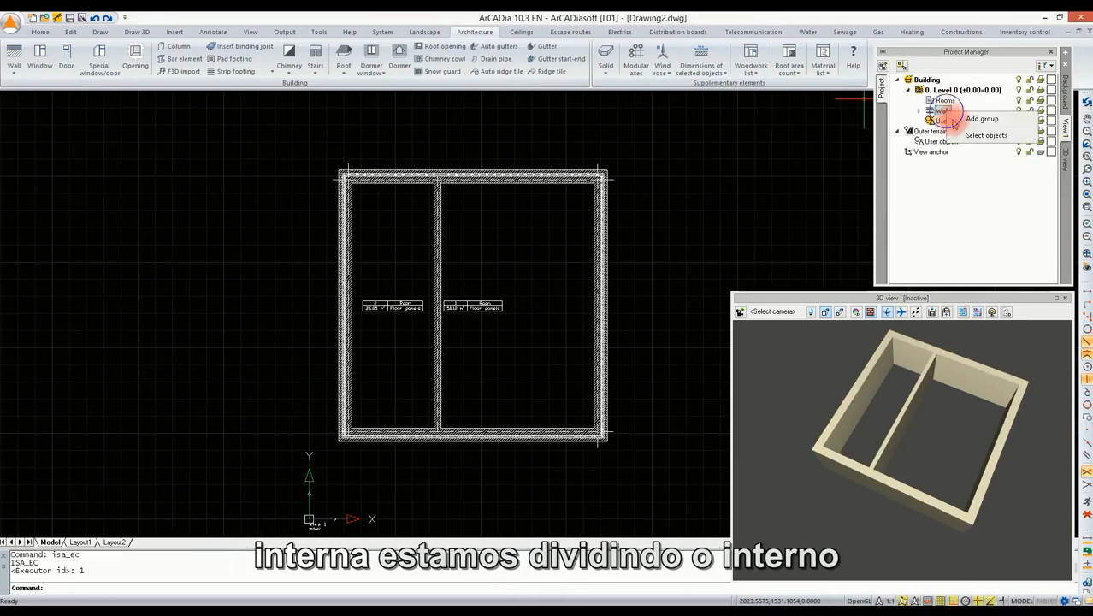
{"action": "left_click", "coordinate": [979, 118]}
{"action": "type", "text": "I"}
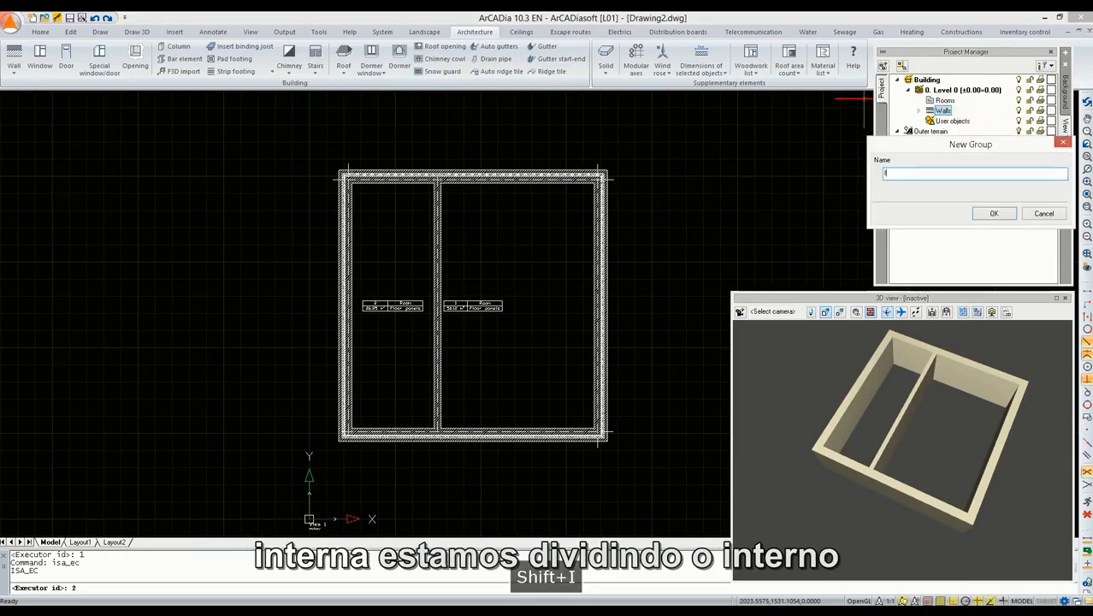
{"action": "type", "text": "nterna"}
{"action": "key", "text": "Return"}
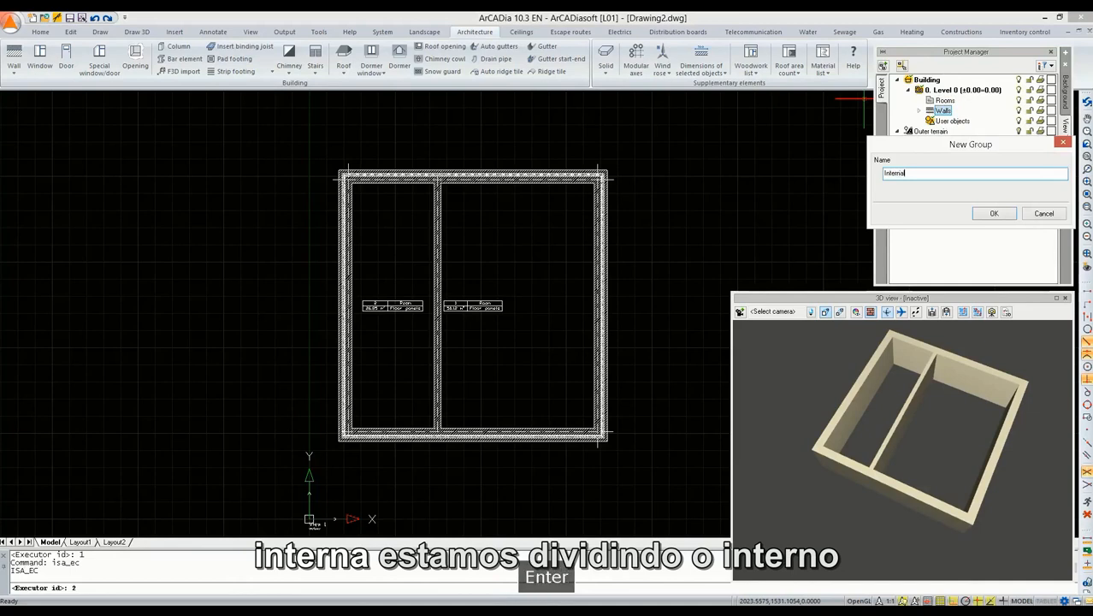
Add a subgroup named "Supporting" to the Internal walls group
{"action": "left_click", "coordinate": [920, 112]}
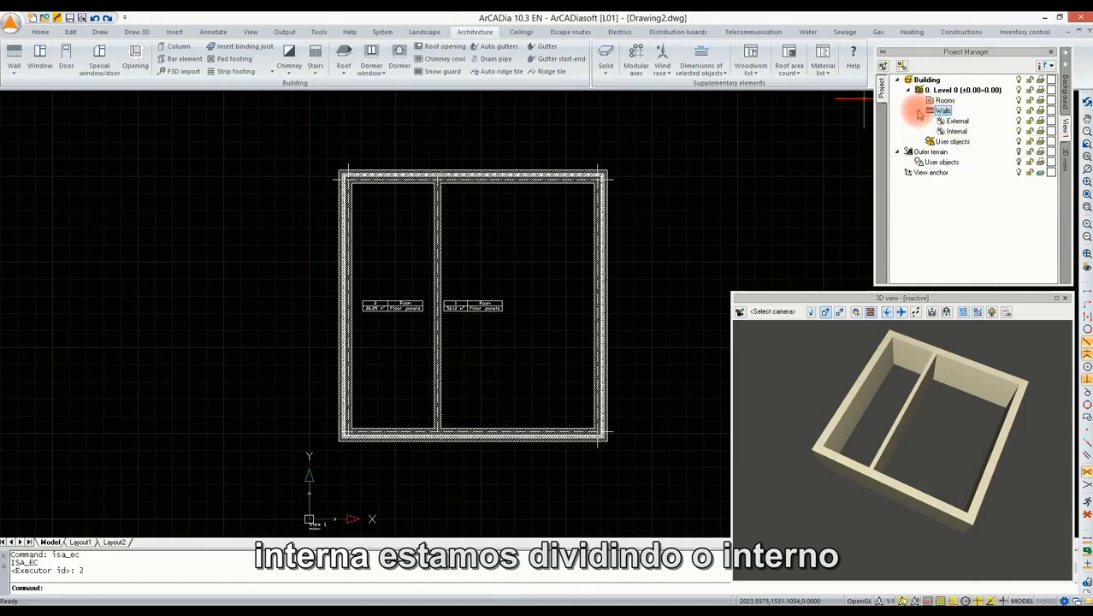
{"action": "right_click", "coordinate": [955, 132]}
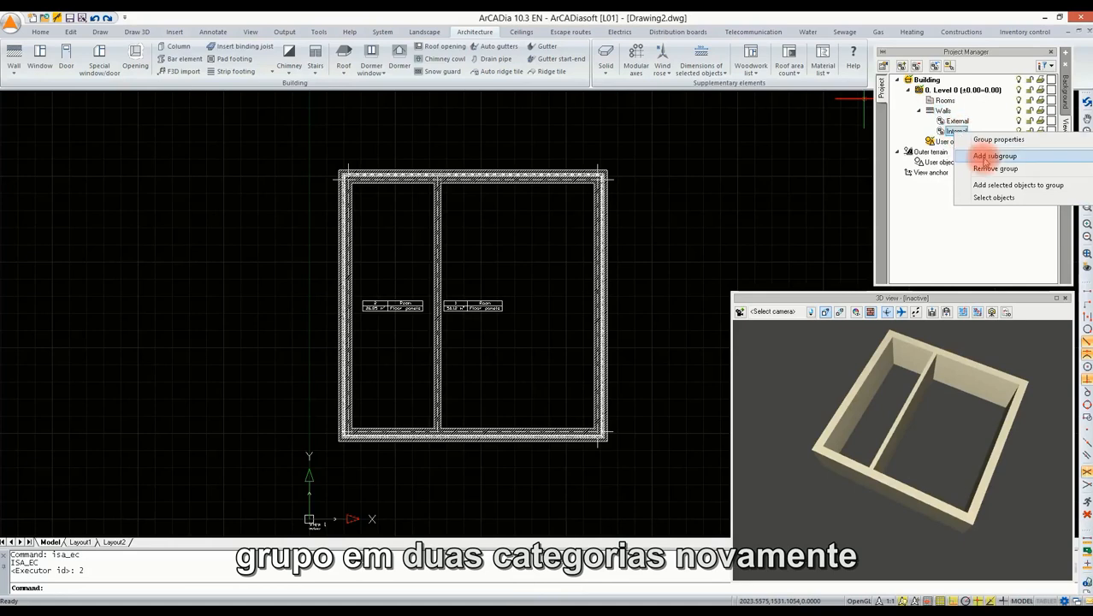
{"action": "left_click", "coordinate": [991, 156]}
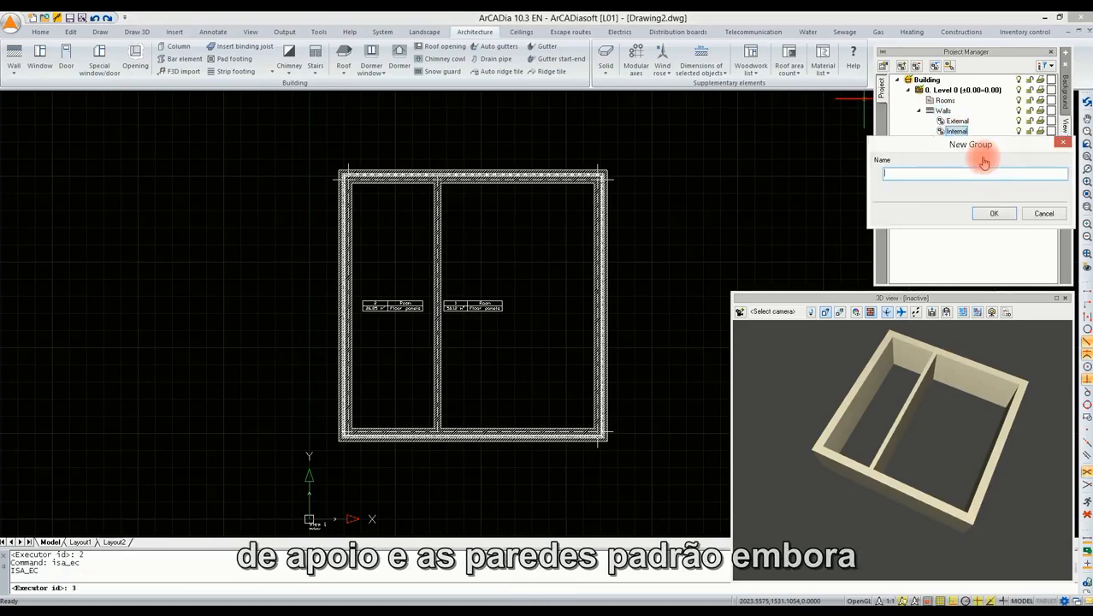
{"action": "type", "text": "Su"}
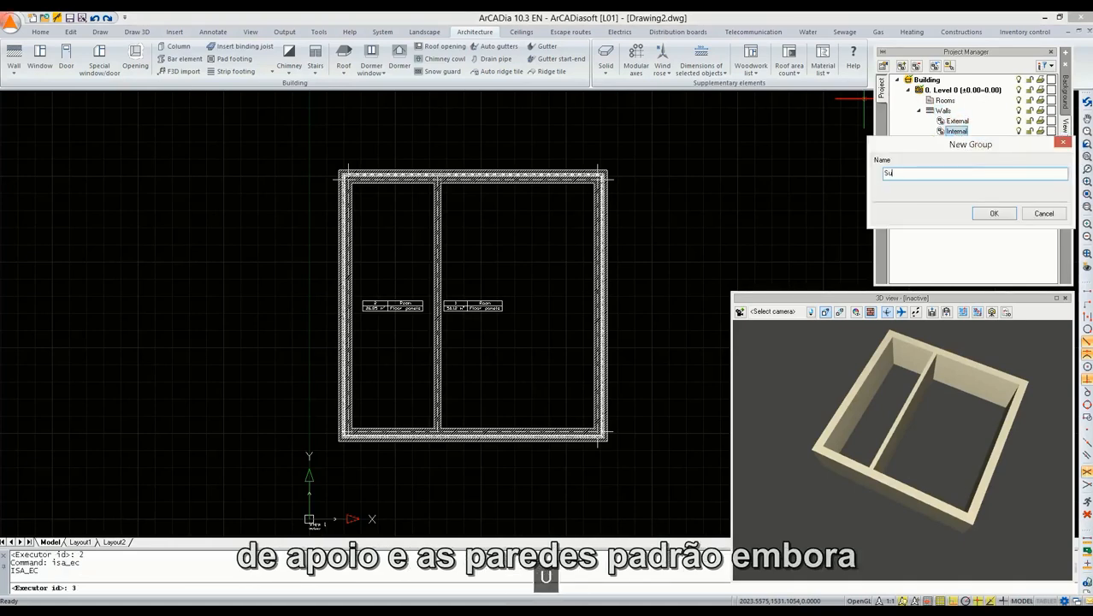
{"action": "type", "text": "pporting"}
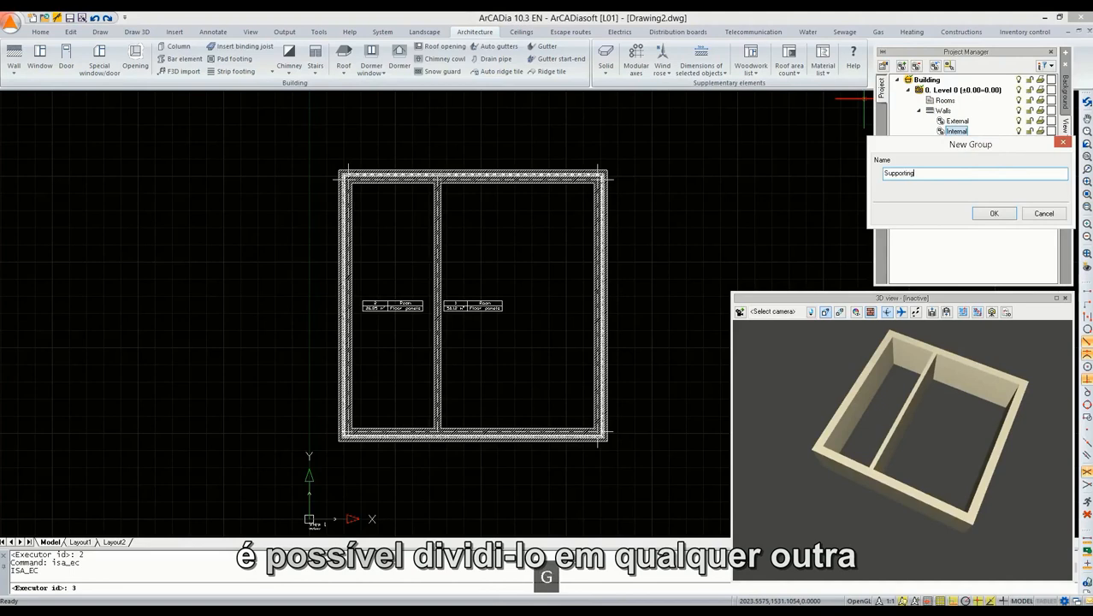
{"action": "key", "text": "Return"}
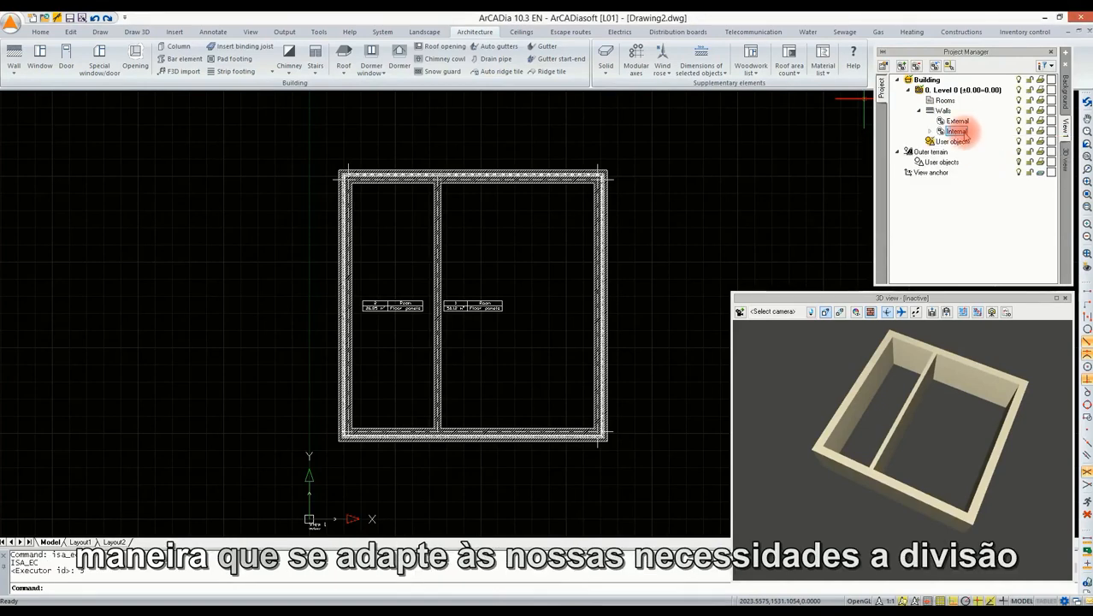
Add a second subgroup named "Standard" to the Internal walls group and expand the group to show its subgroups
{"action": "right_click", "coordinate": [958, 131]}
{"action": "left_click", "coordinate": [978, 153]}
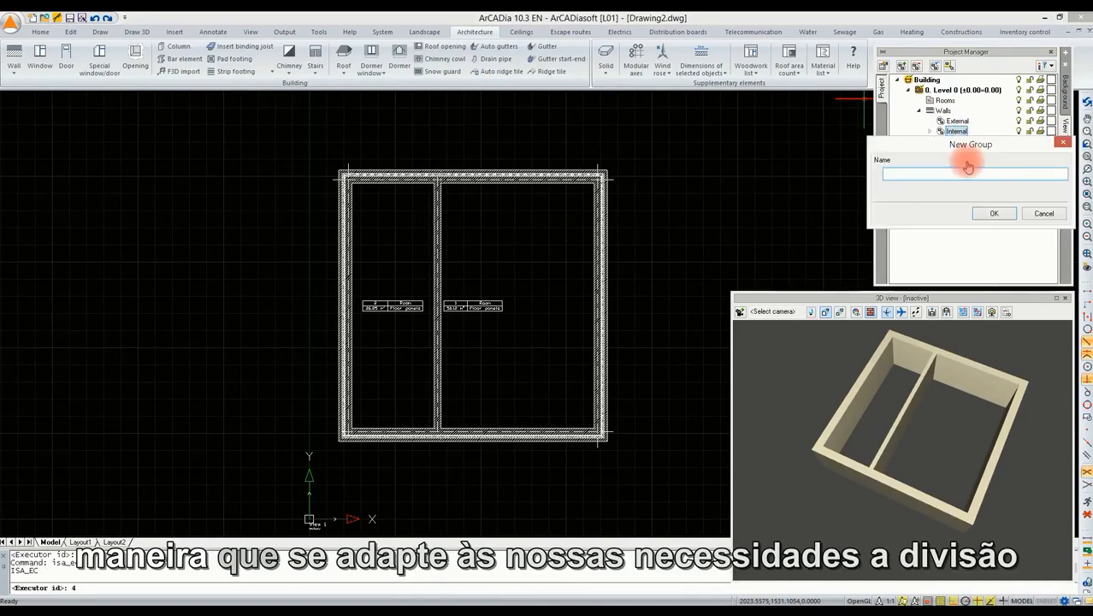
{"action": "type", "text": "Standard"}
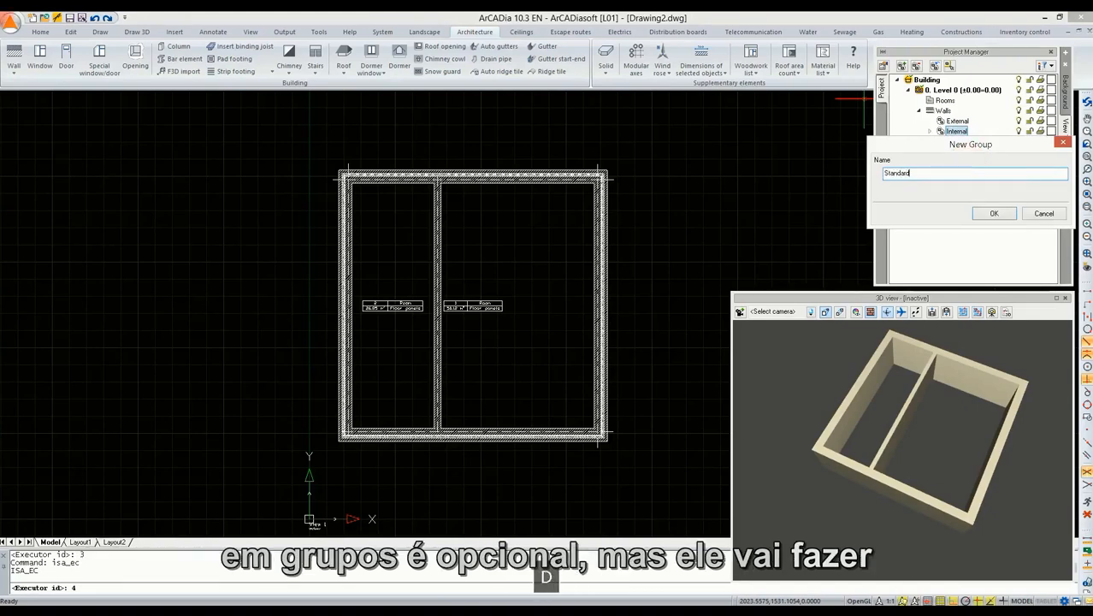
{"action": "key", "text": "Return"}
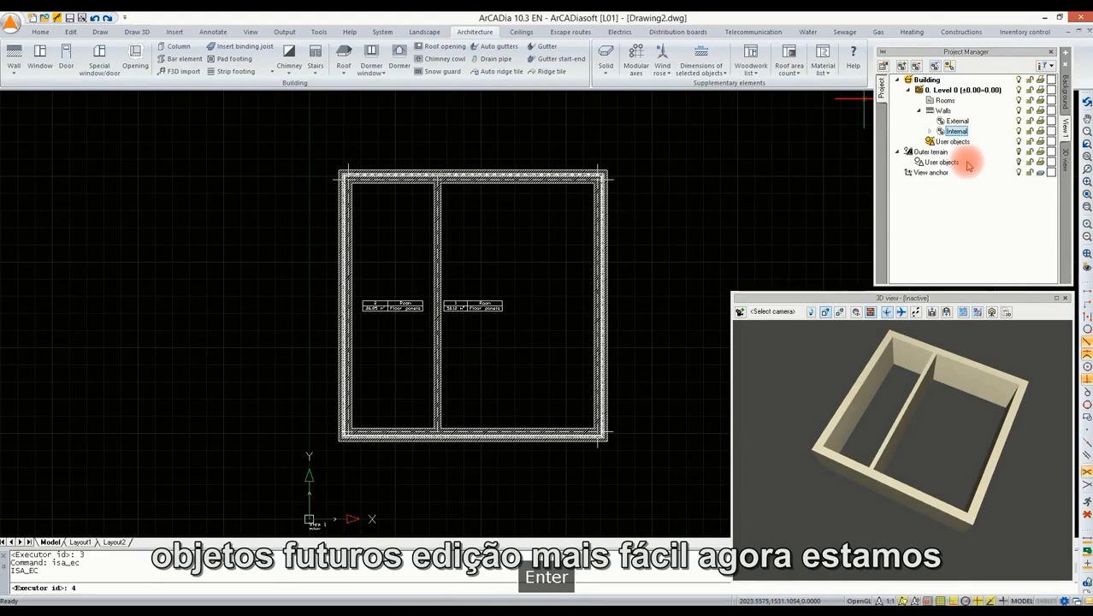
{"action": "left_click", "coordinate": [930, 131]}
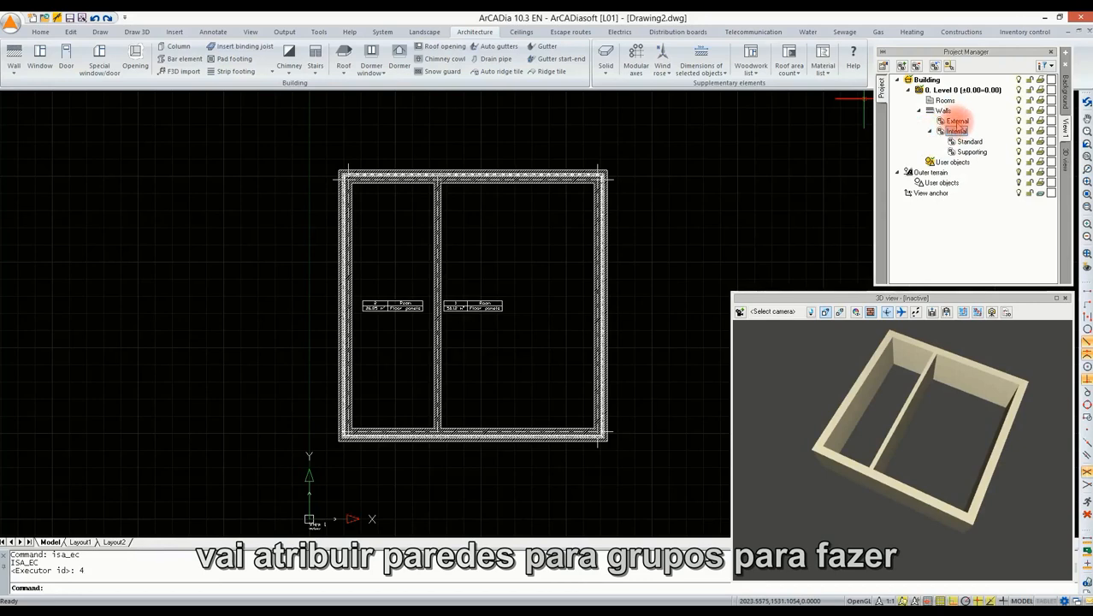
Assign the four enclosing walls, without the internal partition, to the External group and set the group's colour to blue
{"action": "left_click", "coordinate": [944, 111]}
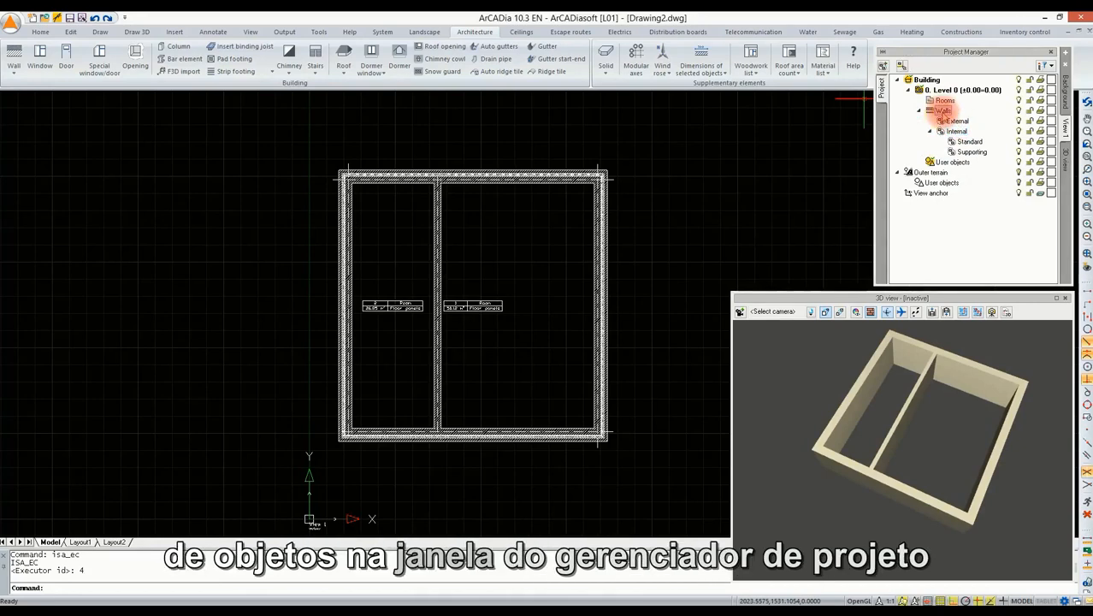
{"action": "right_click", "coordinate": [944, 112]}
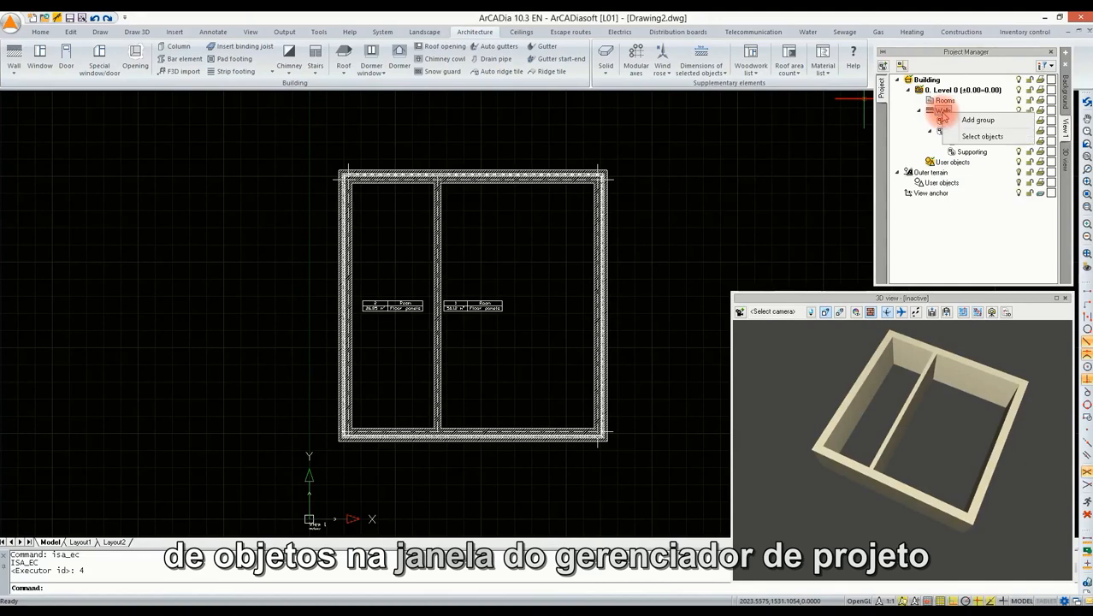
{"action": "left_click", "coordinate": [981, 136]}
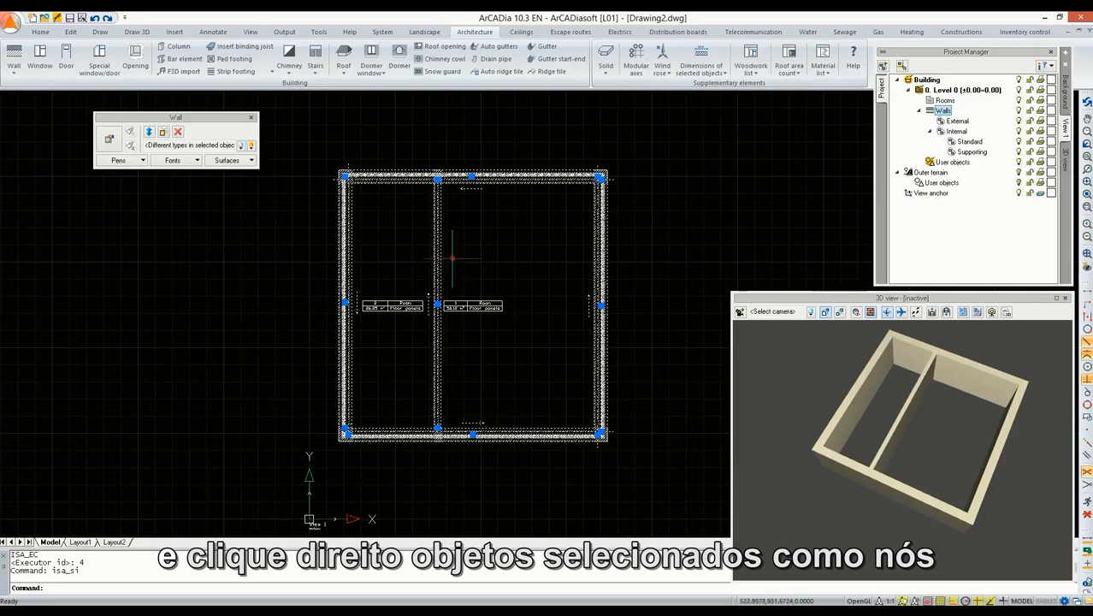
{"action": "left_click_drag", "start_coordinate": [455, 255], "coordinate": [400, 213], "text": "shift"}
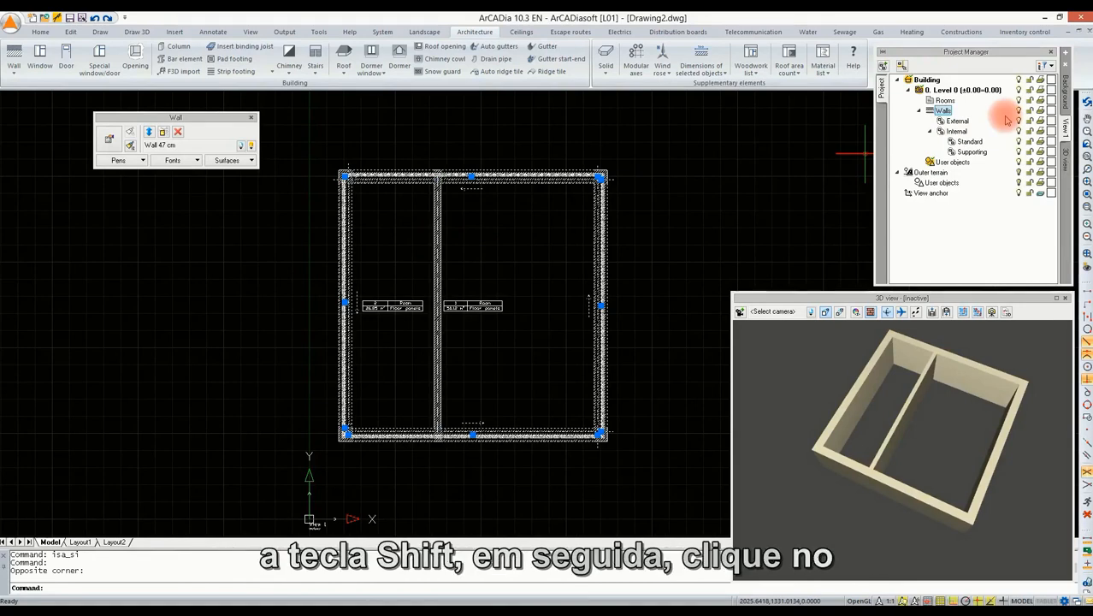
{"action": "left_click", "coordinate": [955, 121]}
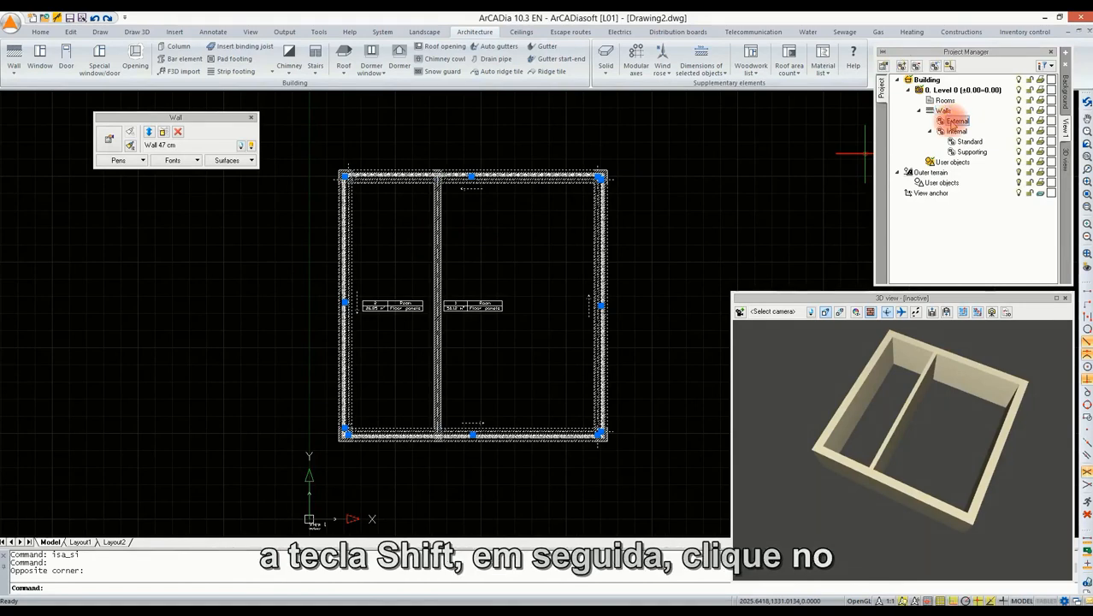
{"action": "right_click", "coordinate": [955, 121]}
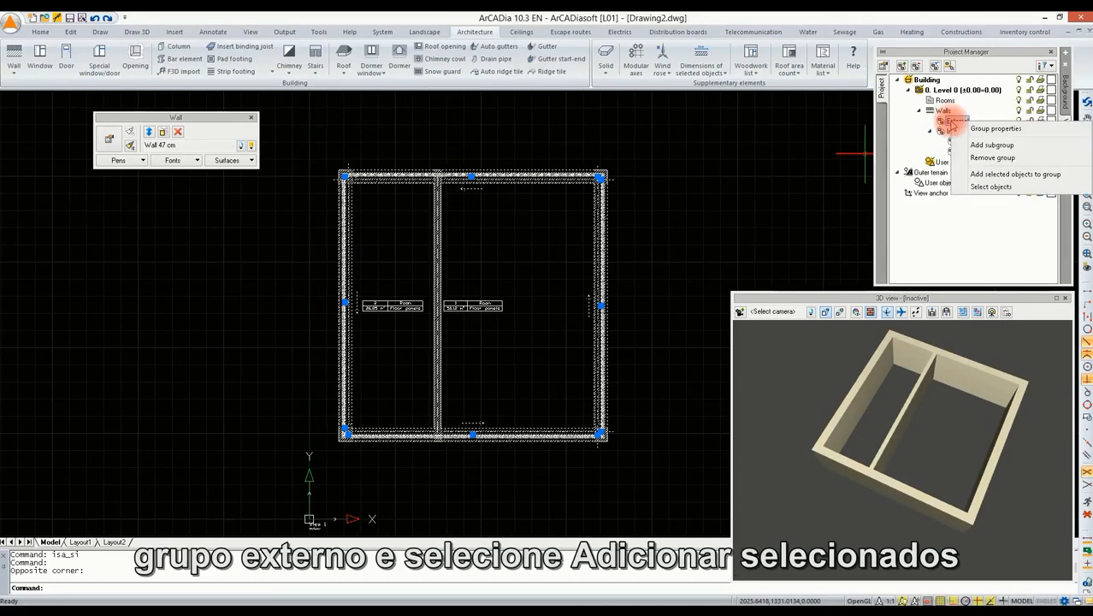
{"action": "left_click", "coordinate": [980, 176]}
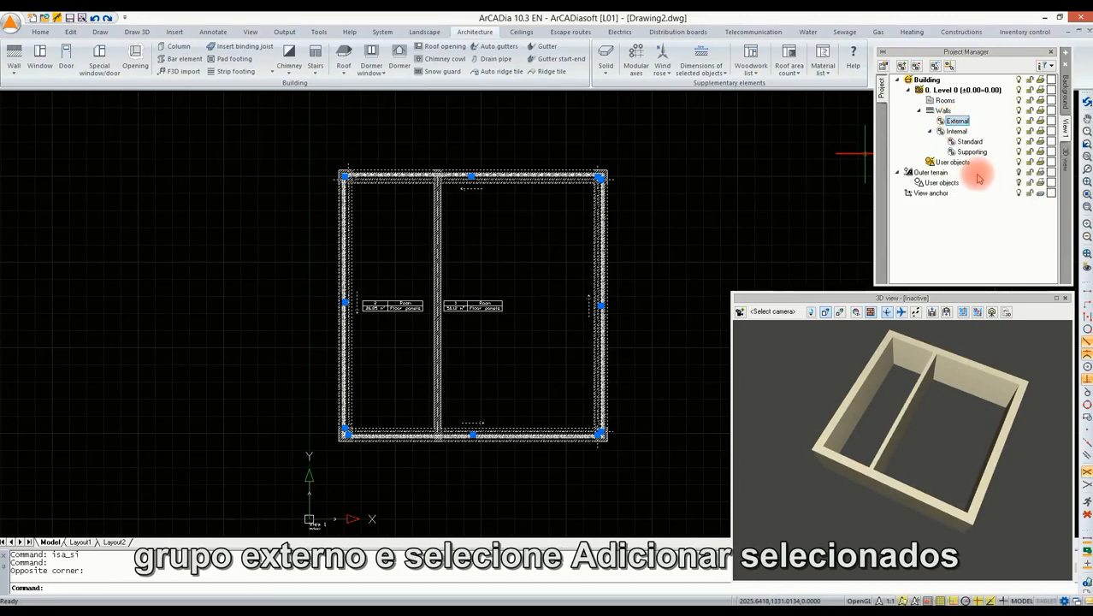
{"action": "left_click", "coordinate": [1052, 122]}
{"action": "left_click", "coordinate": [1075, 129]}
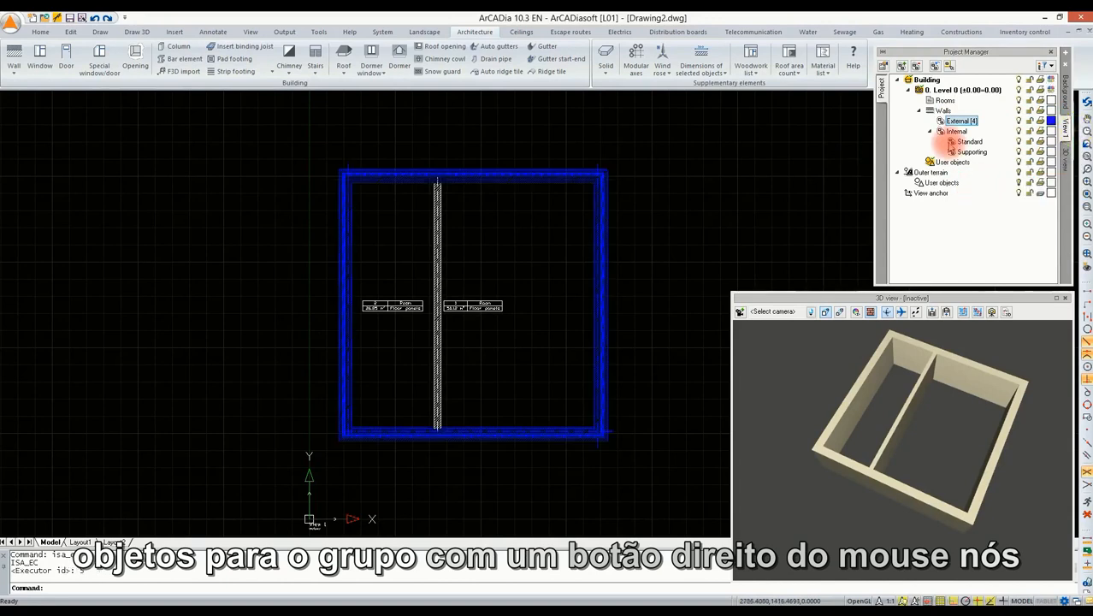
Assign the vertical partition wall to the Supporting subgroup and set the subgroup's colour to light blue
{"action": "left_click", "coordinate": [438, 221]}
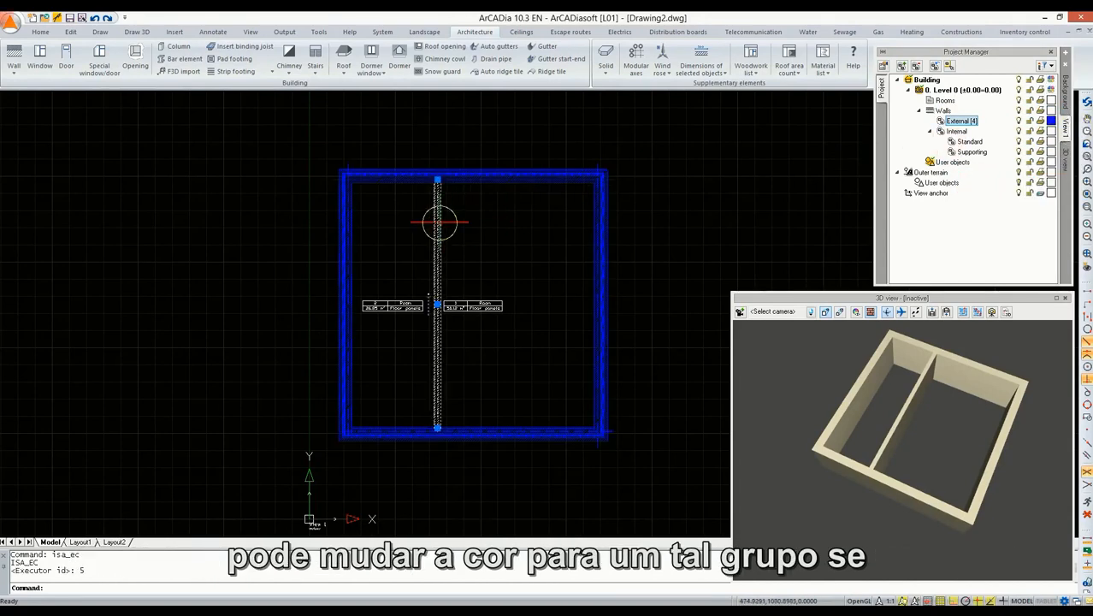
{"action": "left_click", "coordinate": [976, 152]}
{"action": "right_click", "coordinate": [980, 152]}
{"action": "left_click", "coordinate": [991, 207]}
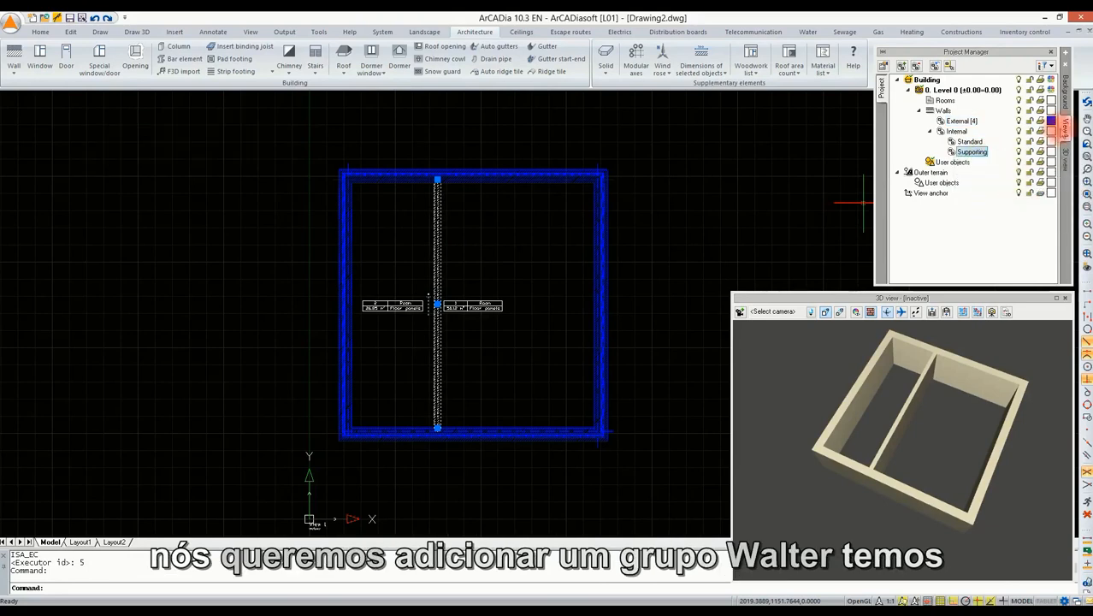
{"action": "left_click", "coordinate": [1051, 152]}
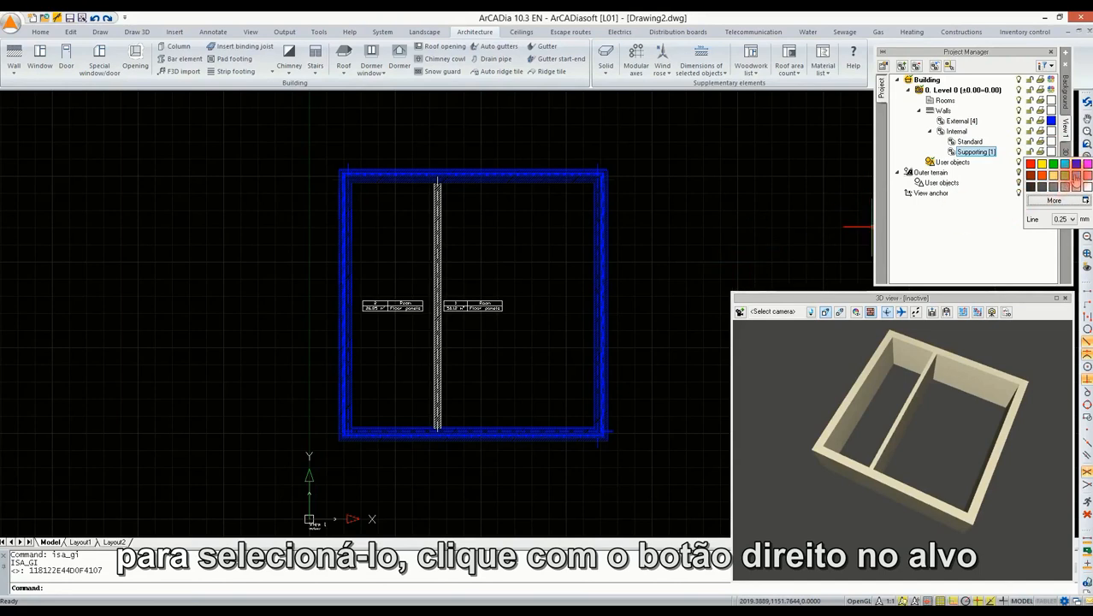
{"action": "left_click", "coordinate": [1075, 175]}
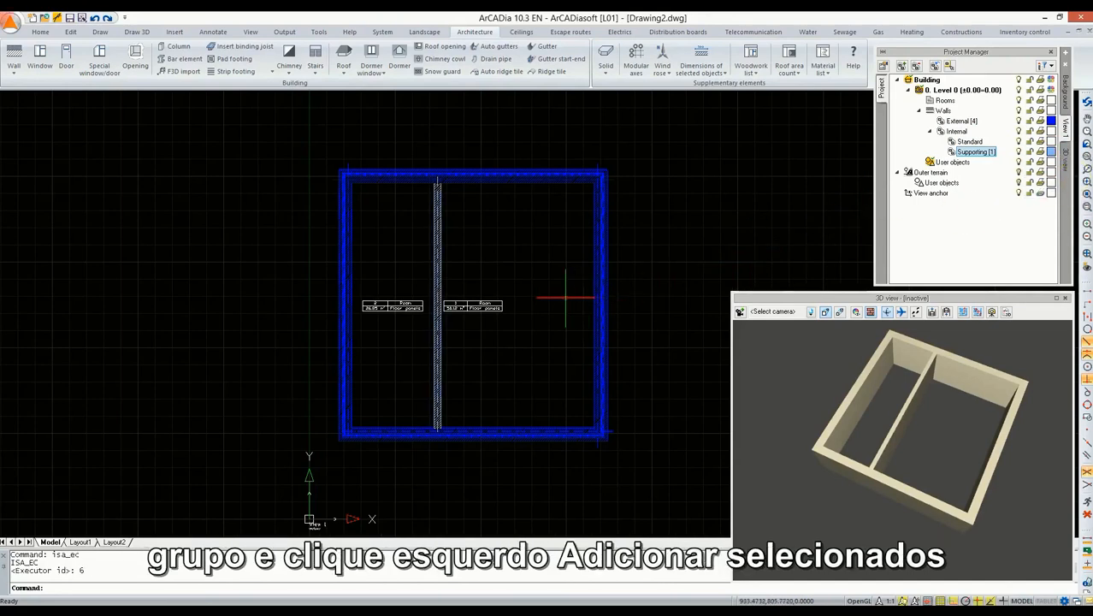
Start a wall of library type "1-layer wall (brick) 12 cm" along the bottom wall, offset rightward from the partition's lower-right corner as reference
{"action": "scroll", "coordinate": [562, 295], "scroll_direction": "up", "scroll_amount": 2}
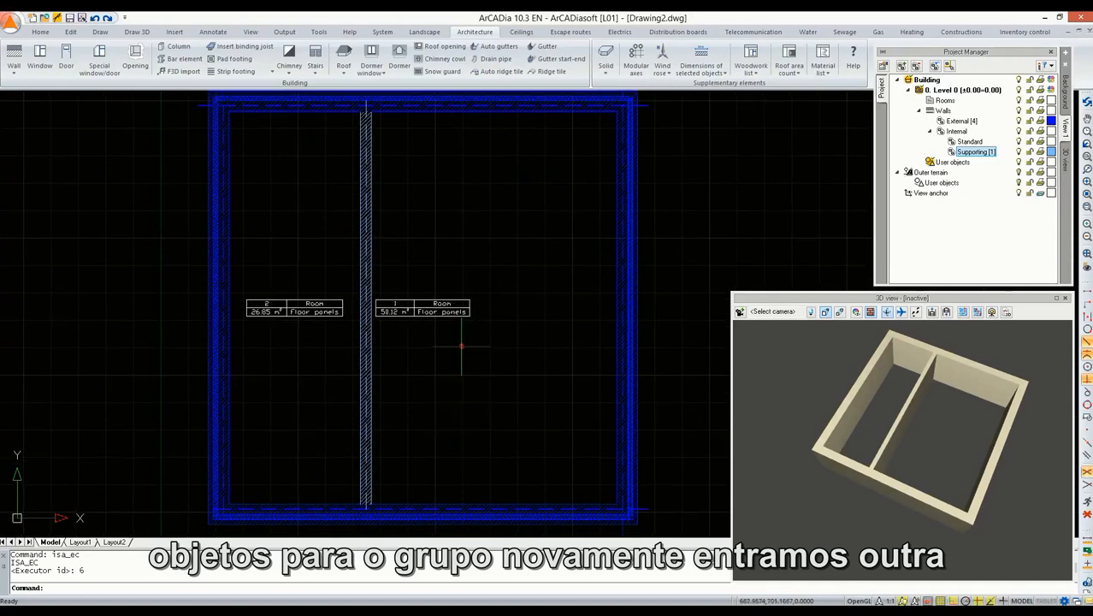
{"action": "left_click", "coordinate": [13, 55]}
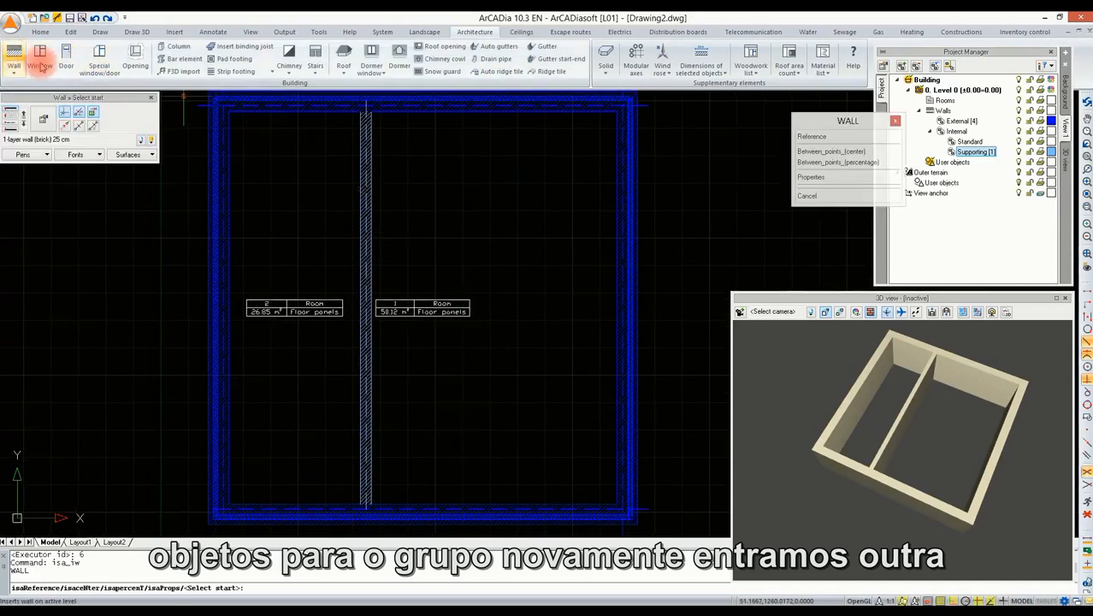
{"action": "left_click", "coordinate": [64, 127]}
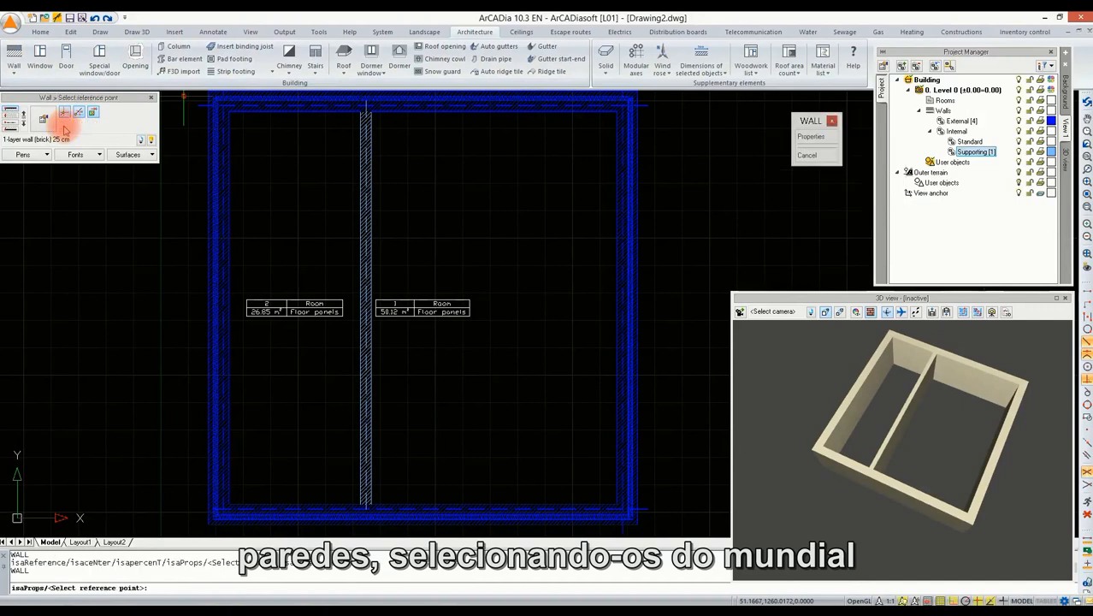
{"action": "left_click", "coordinate": [150, 140]}
{"action": "scroll", "coordinate": [116, 172], "scroll_direction": "up", "scroll_amount": 3}
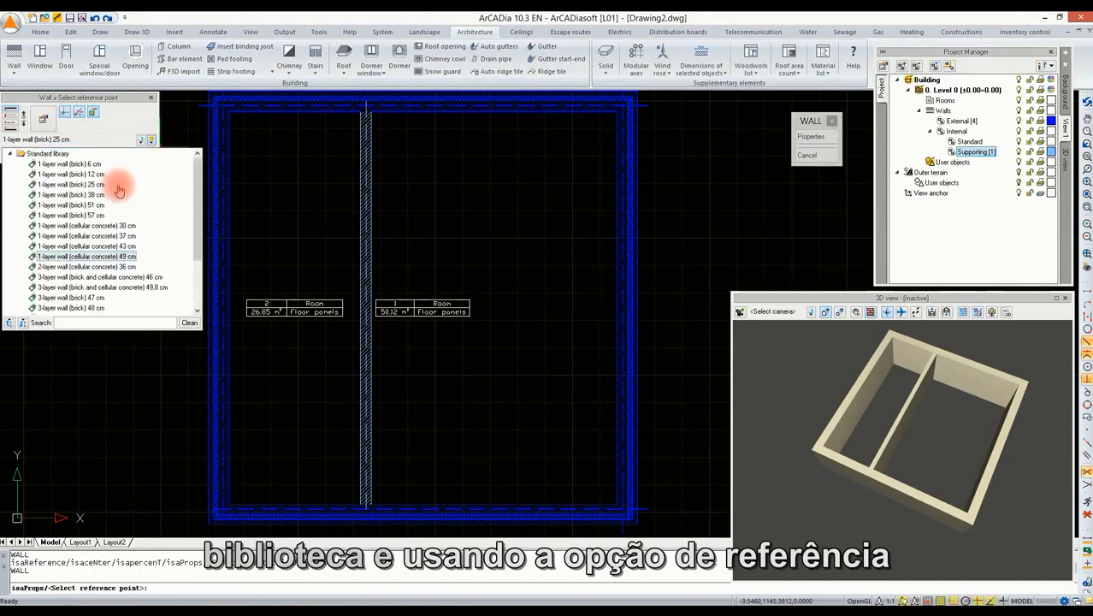
{"action": "left_click", "coordinate": [106, 174]}
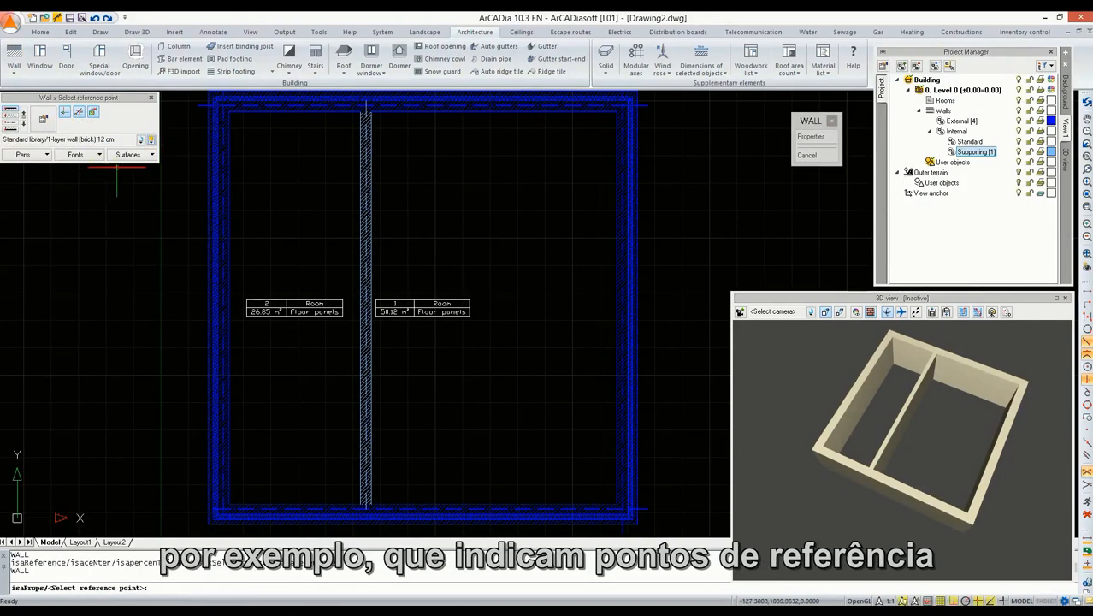
{"action": "left_click", "coordinate": [366, 506]}
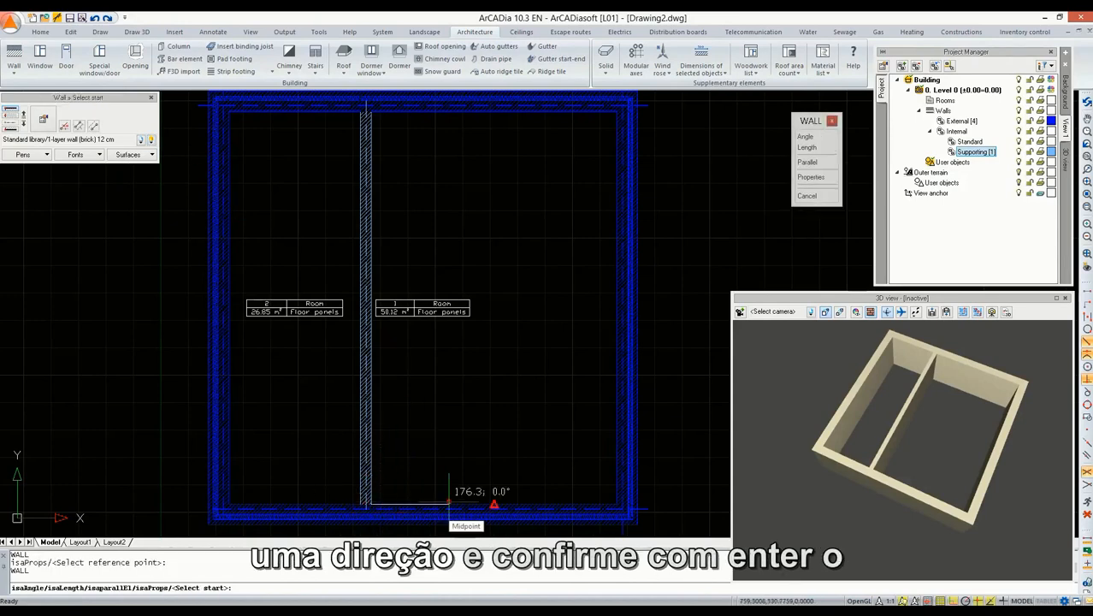
{"action": "type", "text": "50"}
{"action": "key", "text": "Return"}
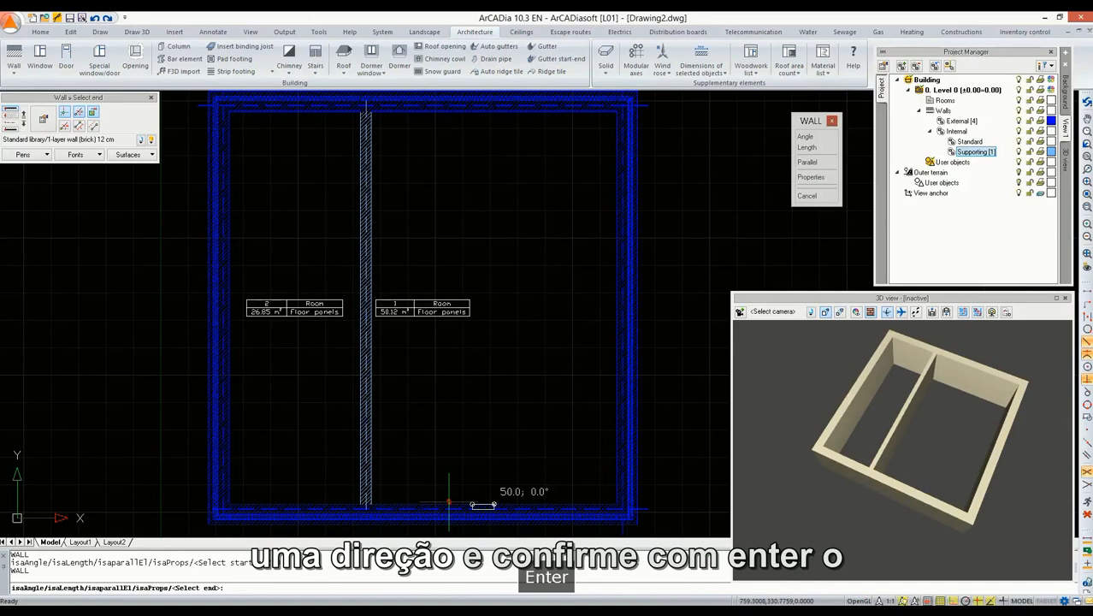
Draw the stepped wall 150 cm up, 125 cm left, 60 cm up and left to the partition, enclosing a small room
{"action": "type", "text": "150"}
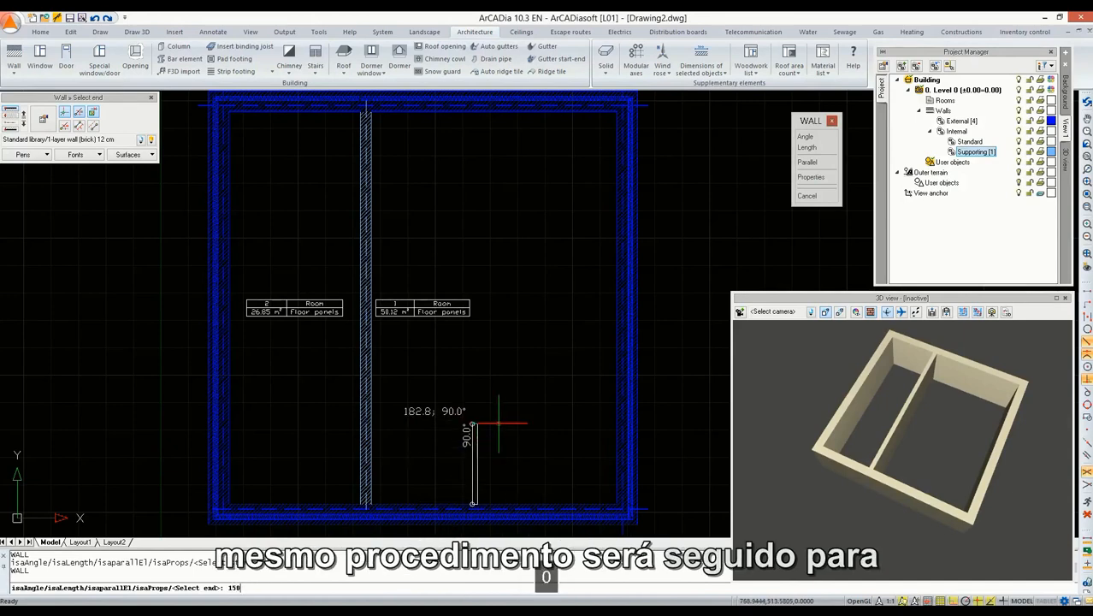
{"action": "key", "text": "Return"}
{"action": "type", "text": "12"}
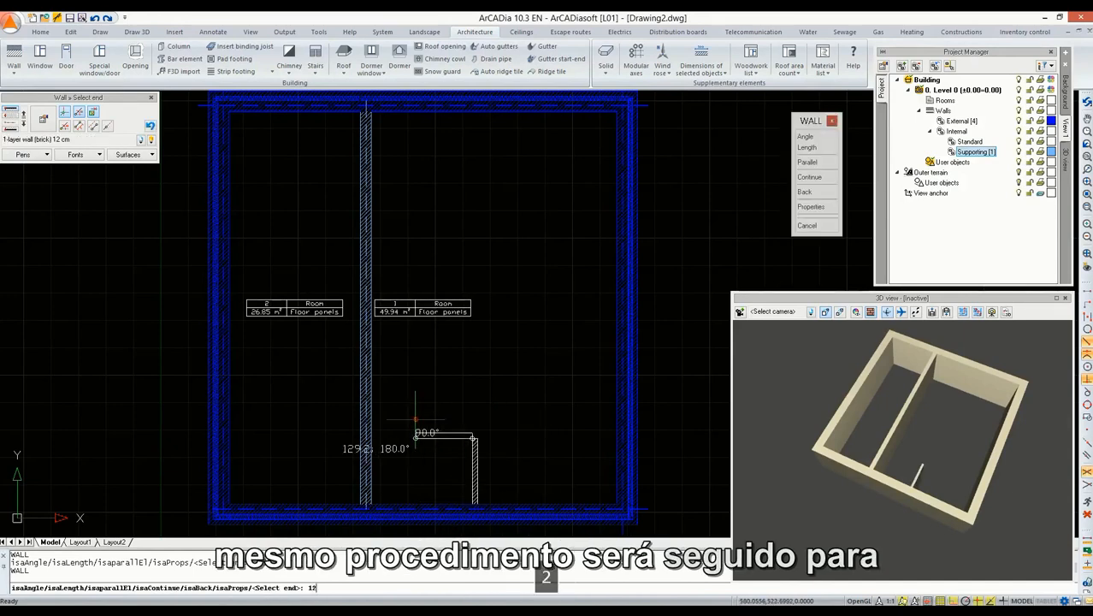
{"action": "type", "text": "5"}
{"action": "key", "text": "Return"}
{"action": "type", "text": "6"}
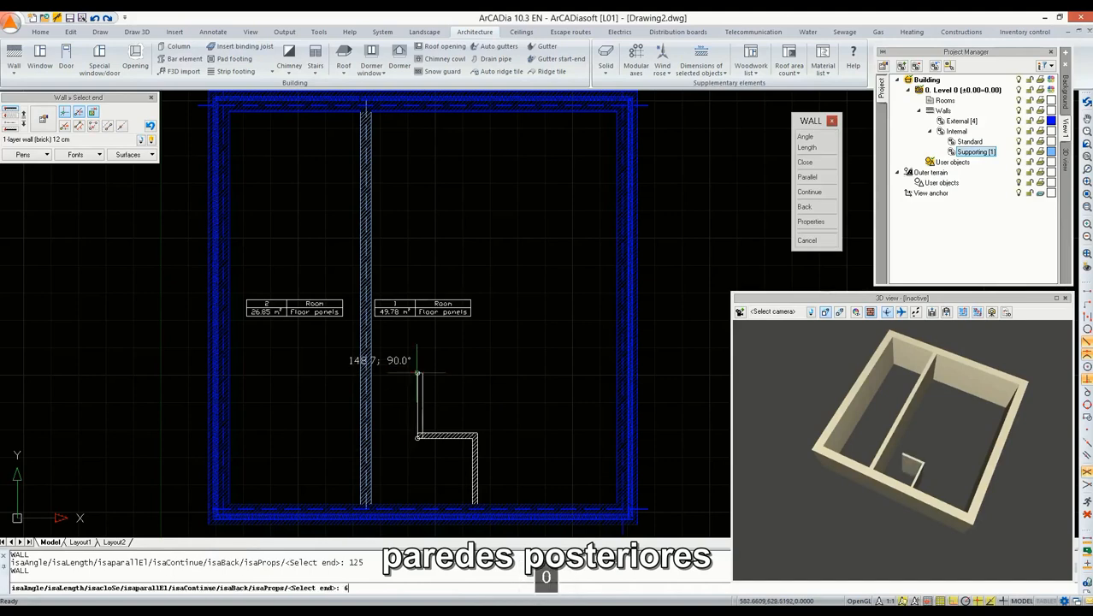
{"action": "type", "text": "0"}
{"action": "key", "text": "Return"}
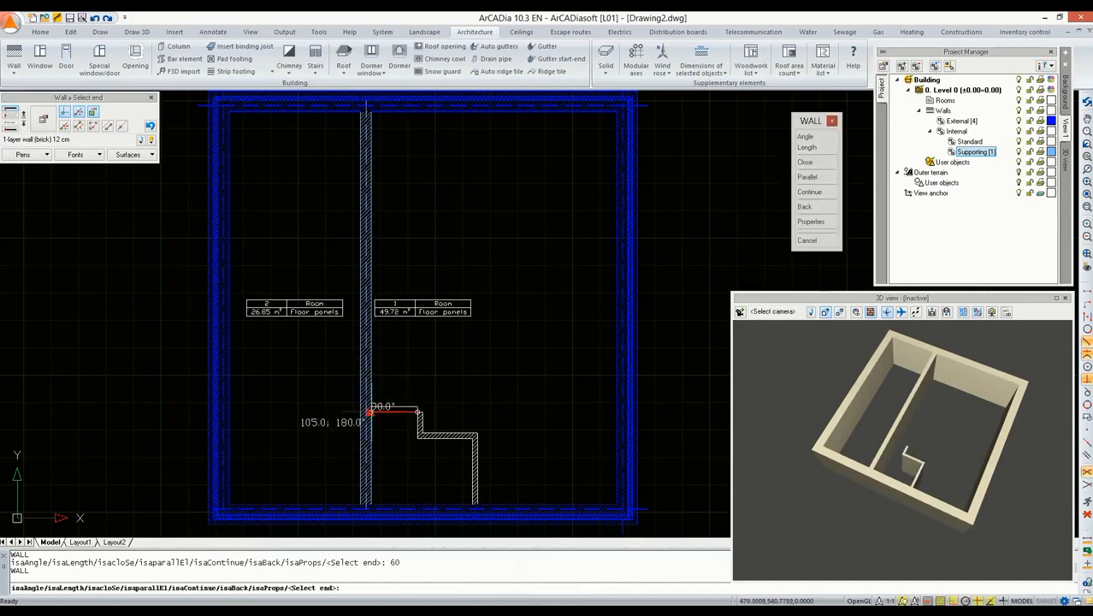
{"action": "left_click", "coordinate": [367, 413]}
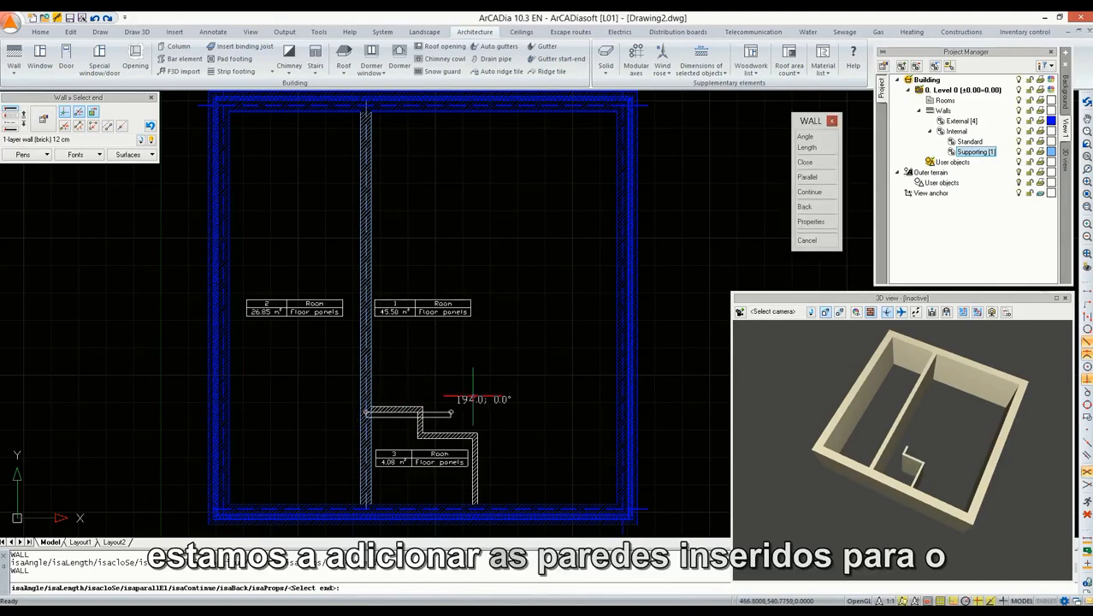
{"action": "key", "text": "Escape"}
Assign all segments of the stepped wall to the Standard subgroup and set the subgroup's colour to pink
{"action": "left_click_drag", "start_coordinate": [498, 387], "coordinate": [407, 444]}
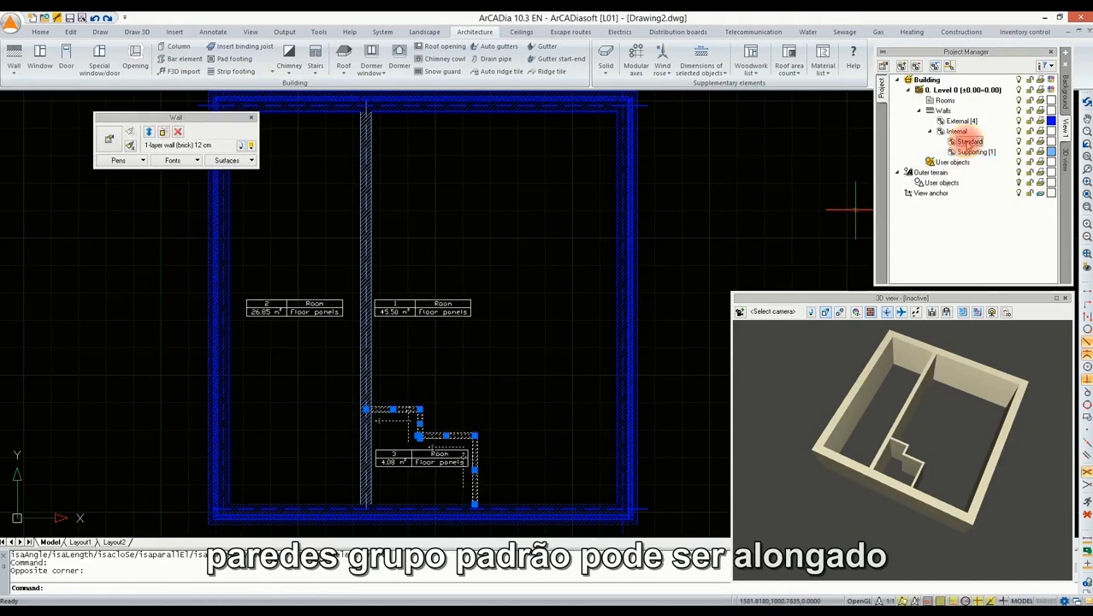
{"action": "right_click", "coordinate": [970, 142]}
{"action": "left_click", "coordinate": [993, 194]}
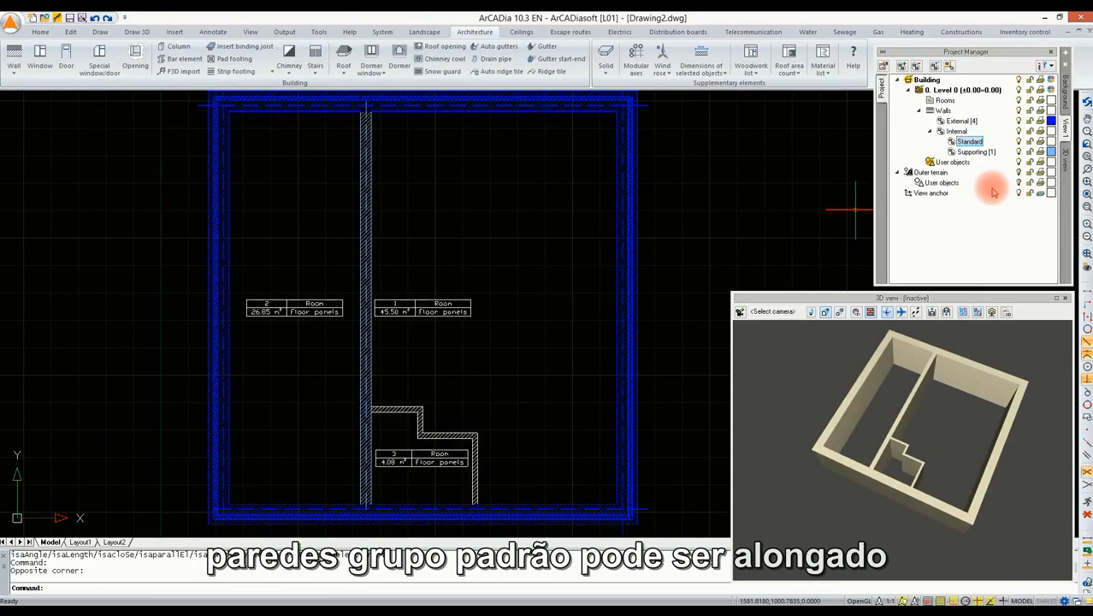
{"action": "left_click", "coordinate": [1051, 141]}
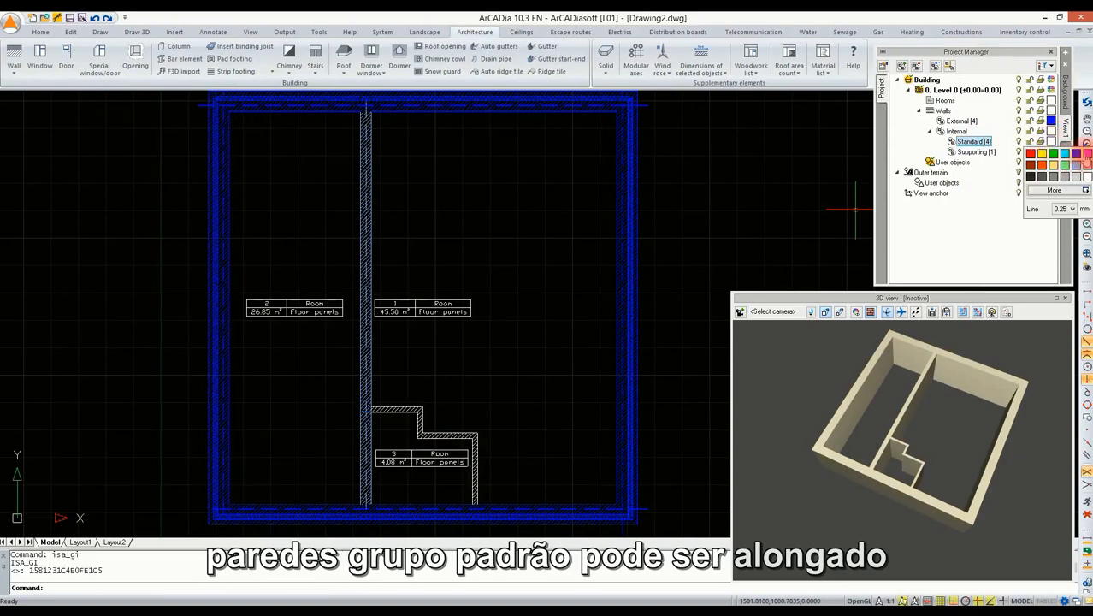
{"action": "left_click", "coordinate": [1087, 155]}
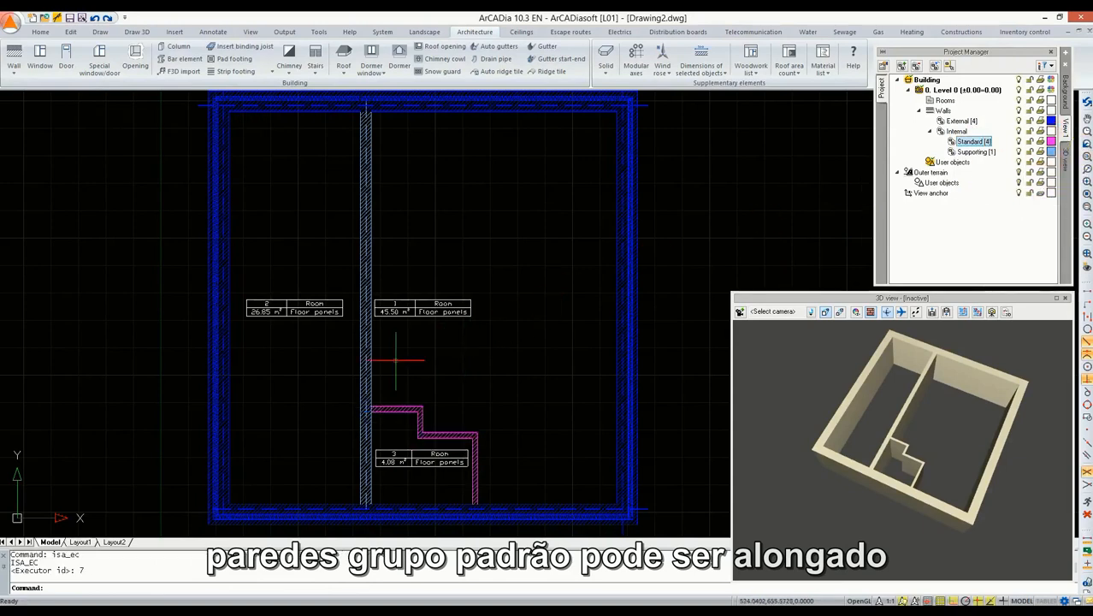
Extend the short vertical segment of the stepped wall 185 cm upward, using its upper end corner as the reference point
{"action": "left_click", "coordinate": [420, 423]}
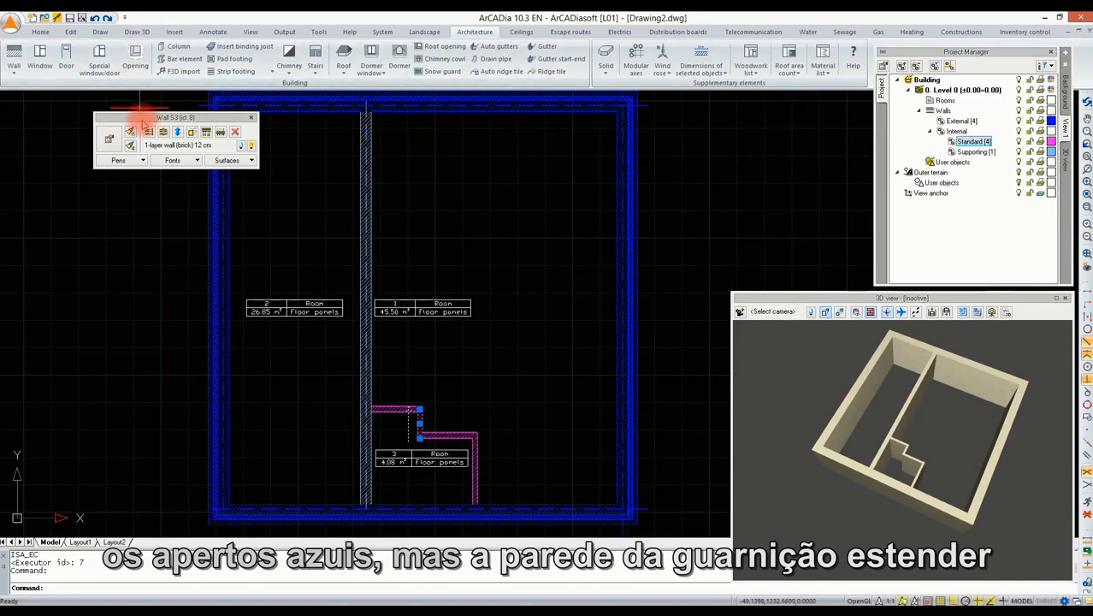
{"action": "left_click", "coordinate": [149, 133]}
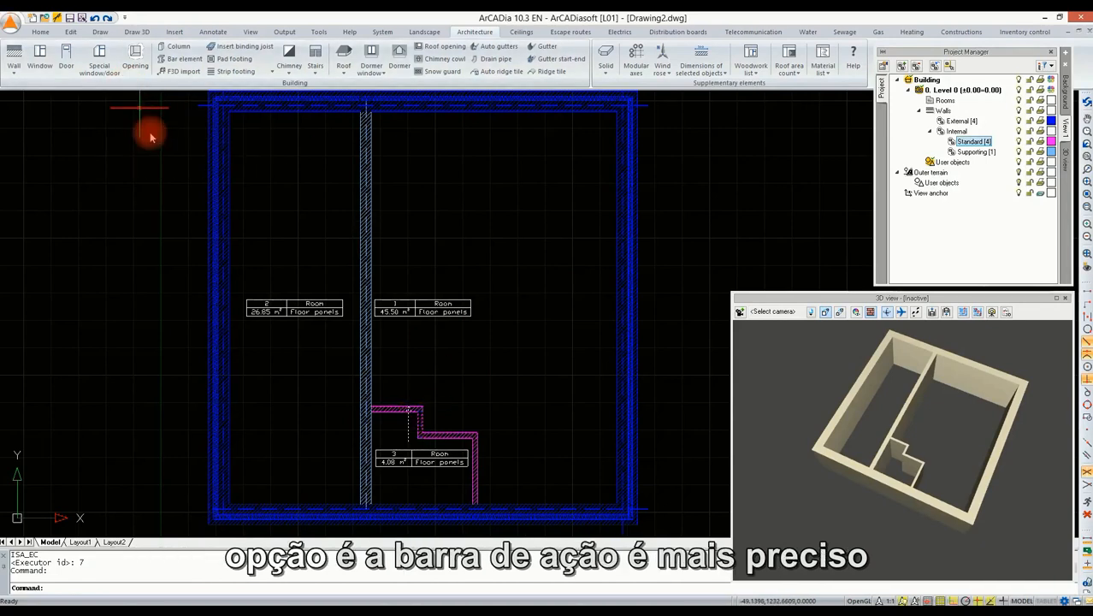
{"action": "left_click", "coordinate": [447, 417]}
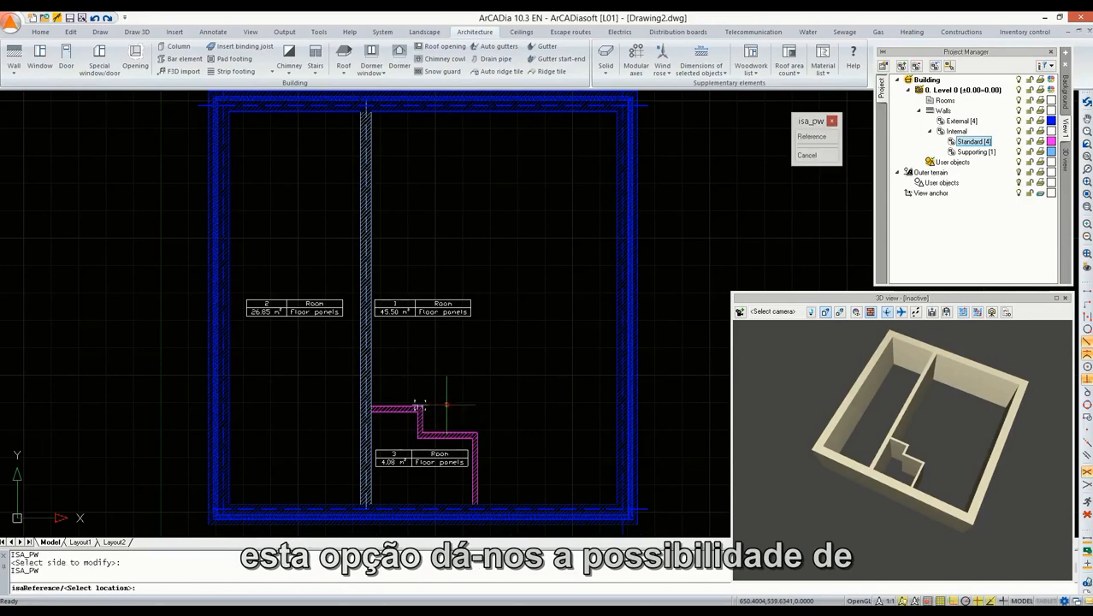
{"action": "mouse_move", "coordinate": [819, 121]}
{"action": "left_mouse_down"}
{"action": "mouse_move", "coordinate": [794, 115]}
{"action": "mouse_move", "coordinate": [865, 111]}
{"action": "mouse_move", "coordinate": [833, 109]}
{"action": "left_mouse_up"}
{"action": "left_click", "coordinate": [825, 126]}
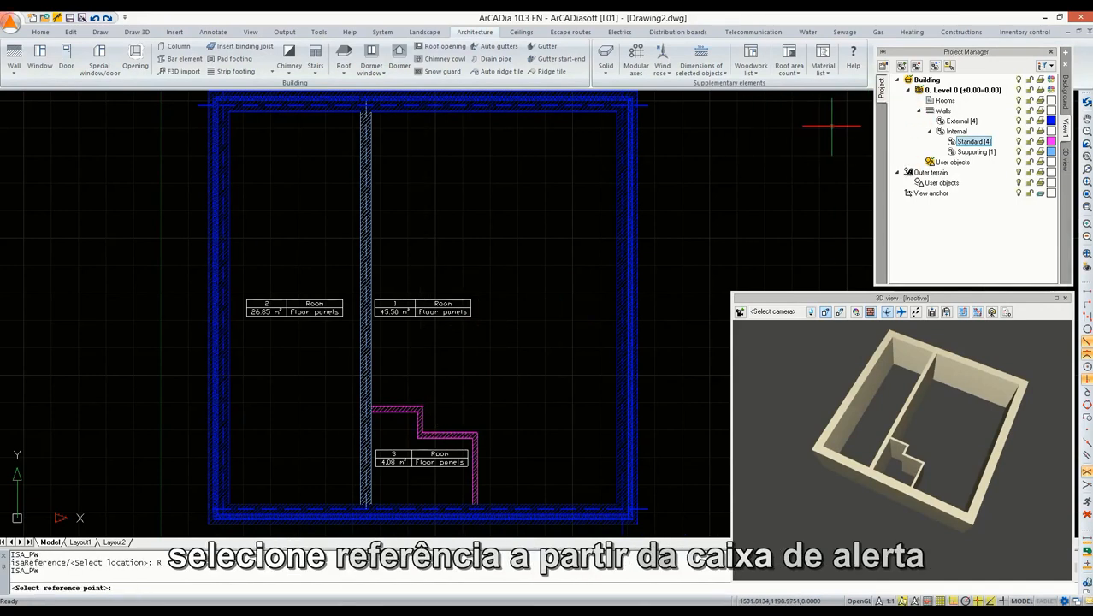
{"action": "left_click", "coordinate": [422, 407]}
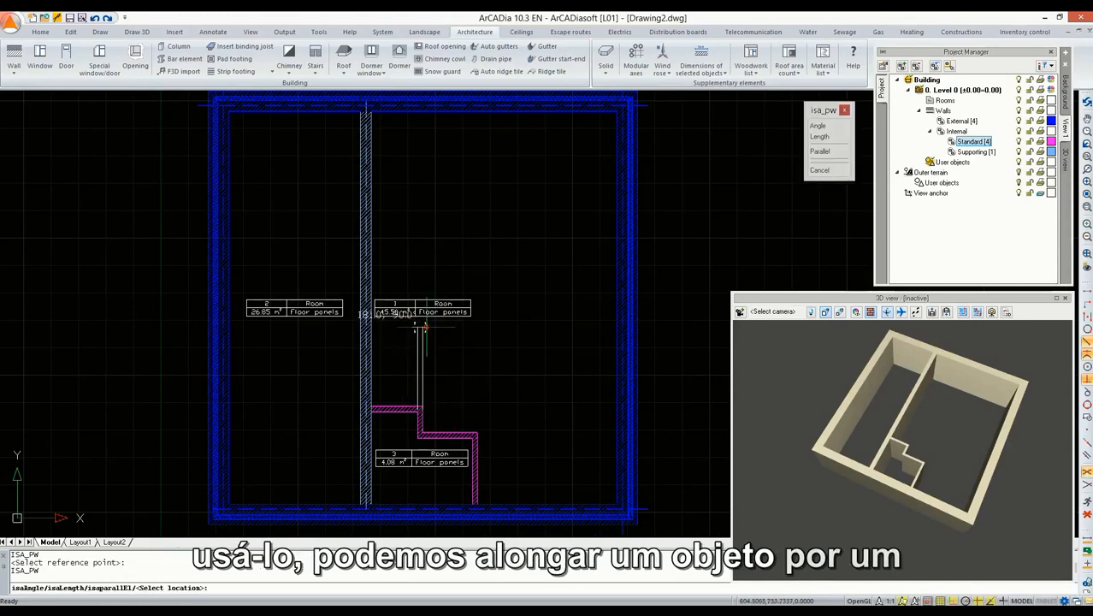
{"action": "type", "text": "185"}
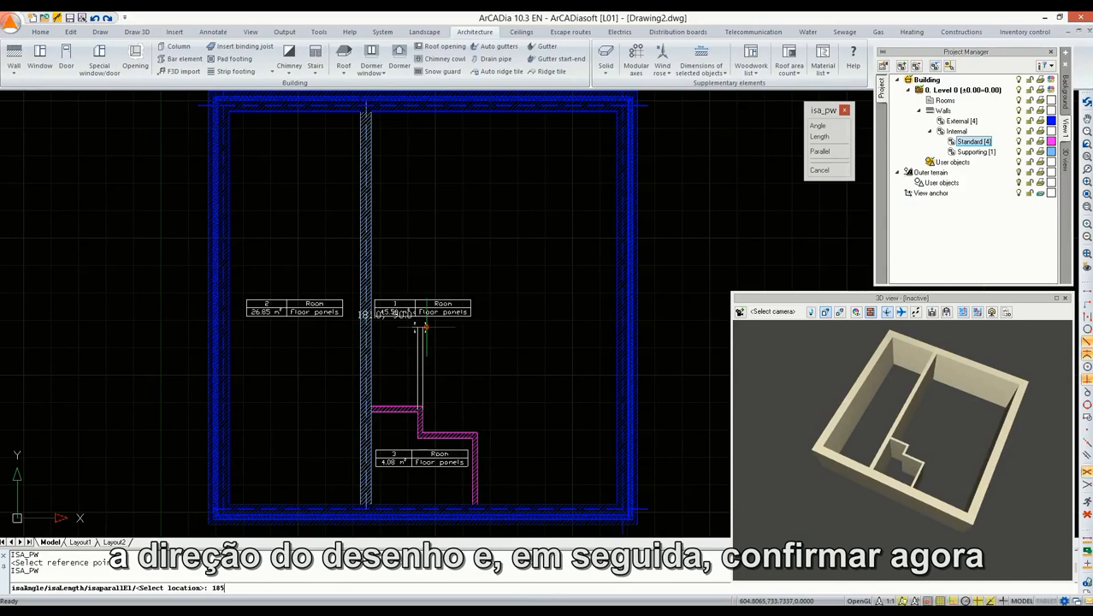
{"action": "key", "text": "Return"}
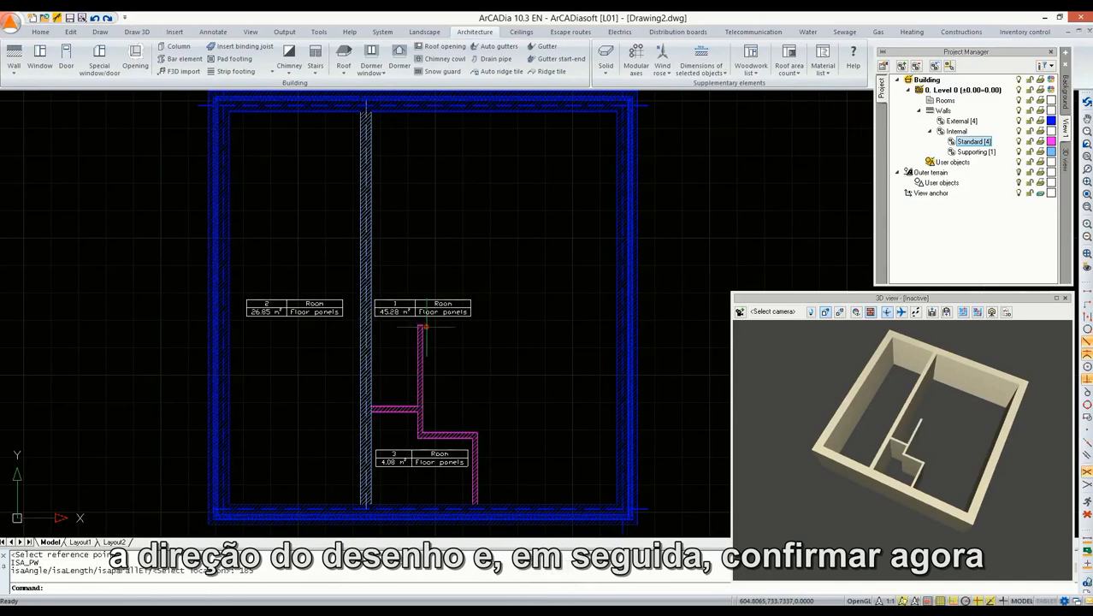
Copy the upper horizontal segment of the stepped wall to the top end of the extended wall, closing off a small room
{"action": "left_click", "coordinate": [386, 408]}
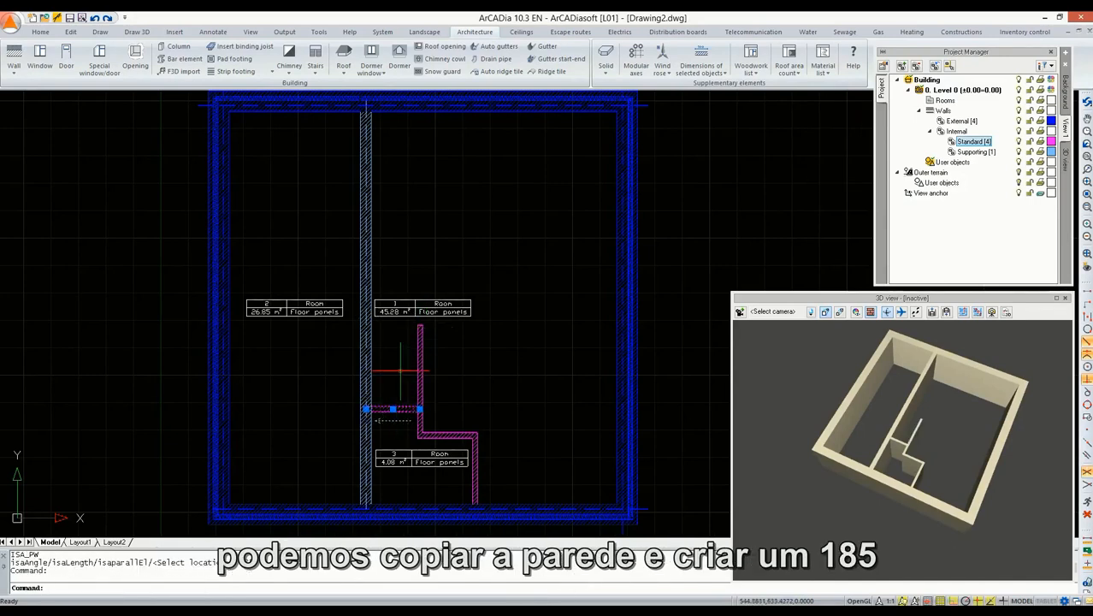
{"action": "right_click", "coordinate": [402, 374]}
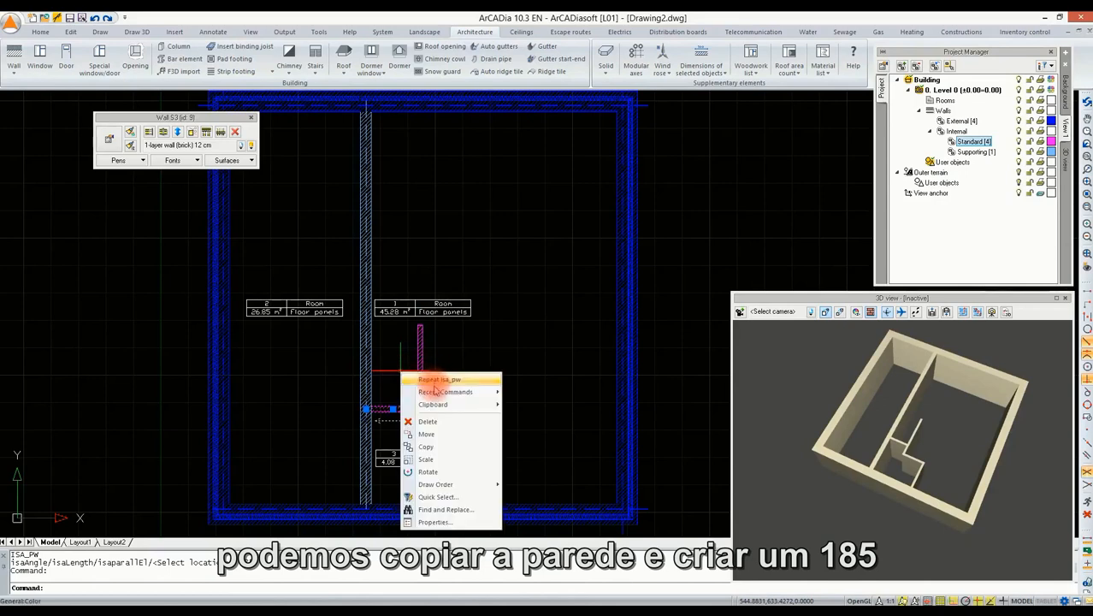
{"action": "left_click", "coordinate": [433, 449]}
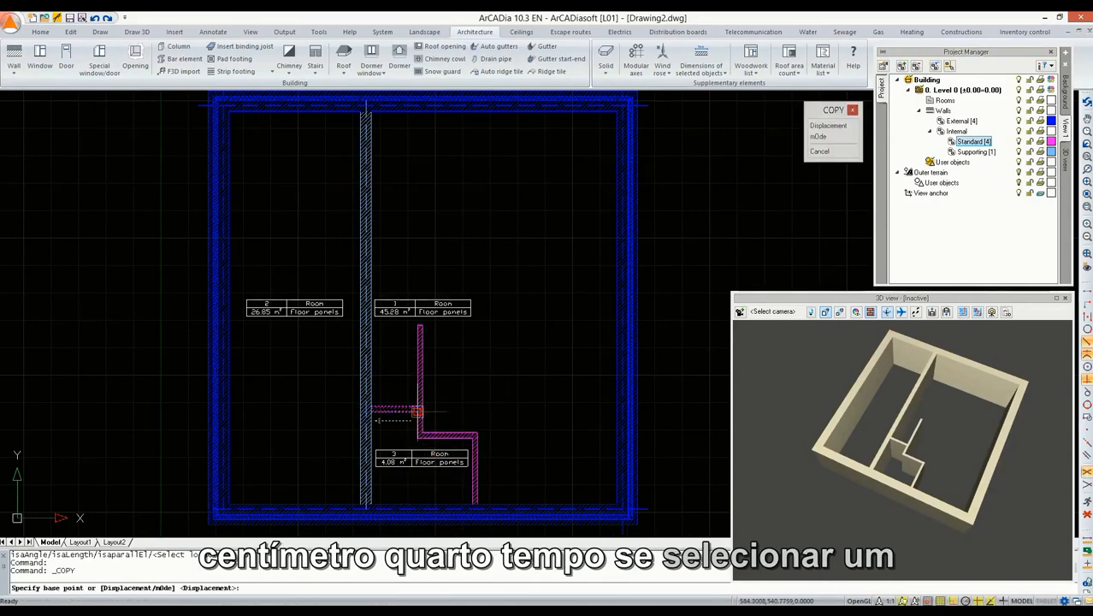
{"action": "left_click", "coordinate": [416, 412]}
{"action": "left_click", "coordinate": [417, 328]}
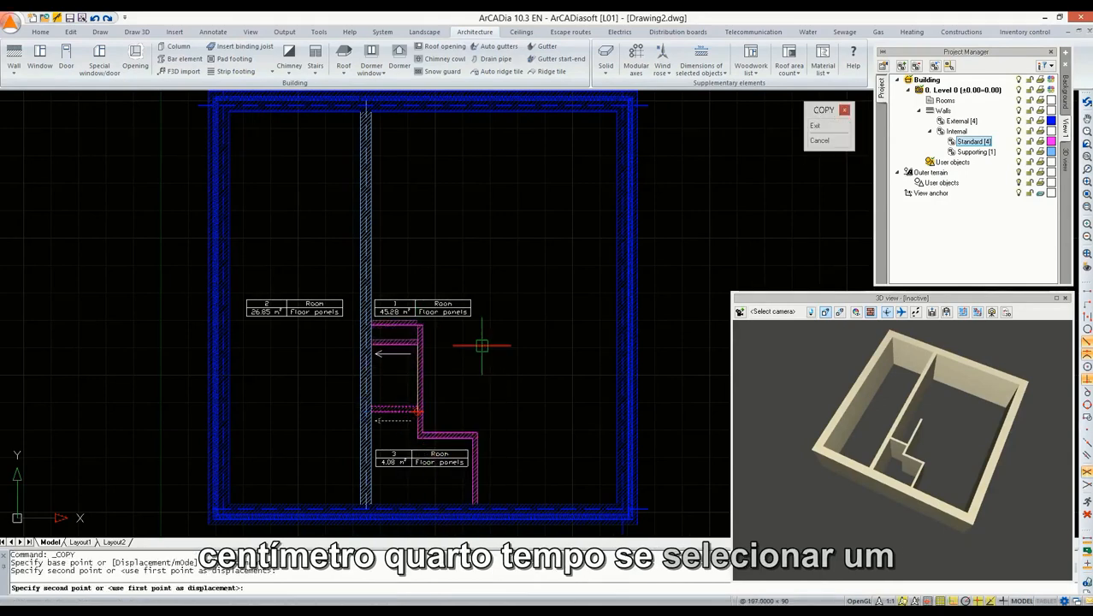
{"action": "key", "text": "Return"}
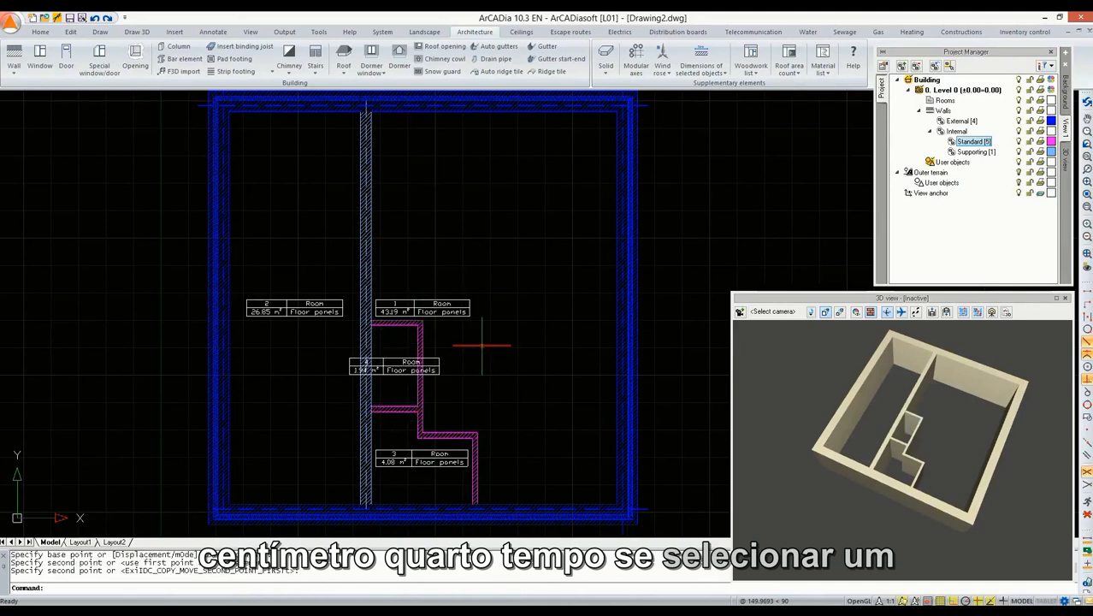
Draw a 12 cm brick wall from the partition left to the external wall, starting 620 cm above the partition's lower-left corner
{"action": "left_click", "coordinate": [404, 325]}
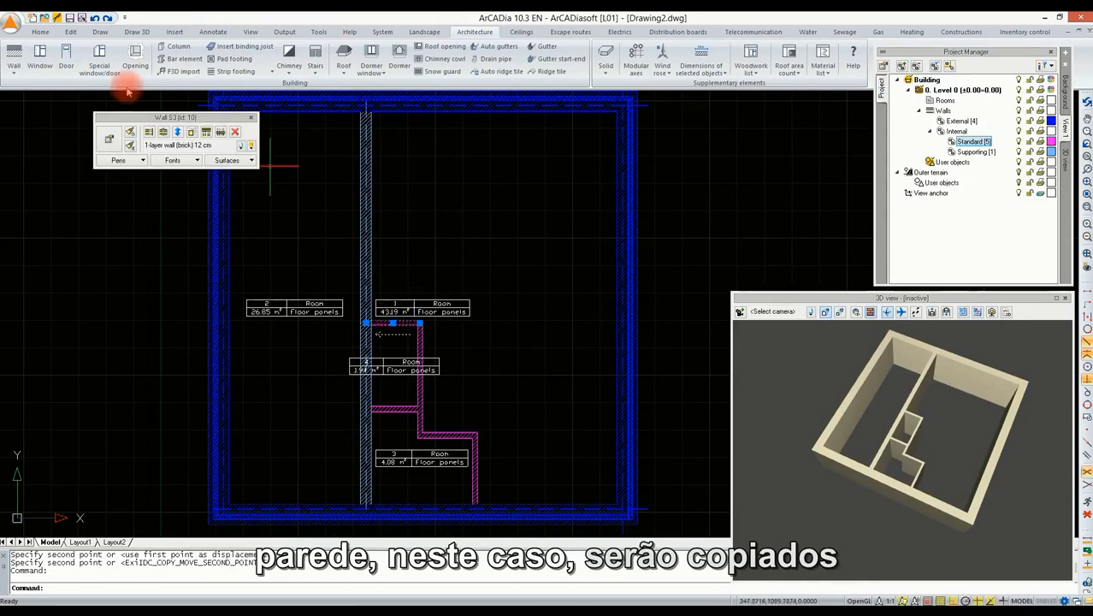
{"action": "left_click", "coordinate": [14, 55]}
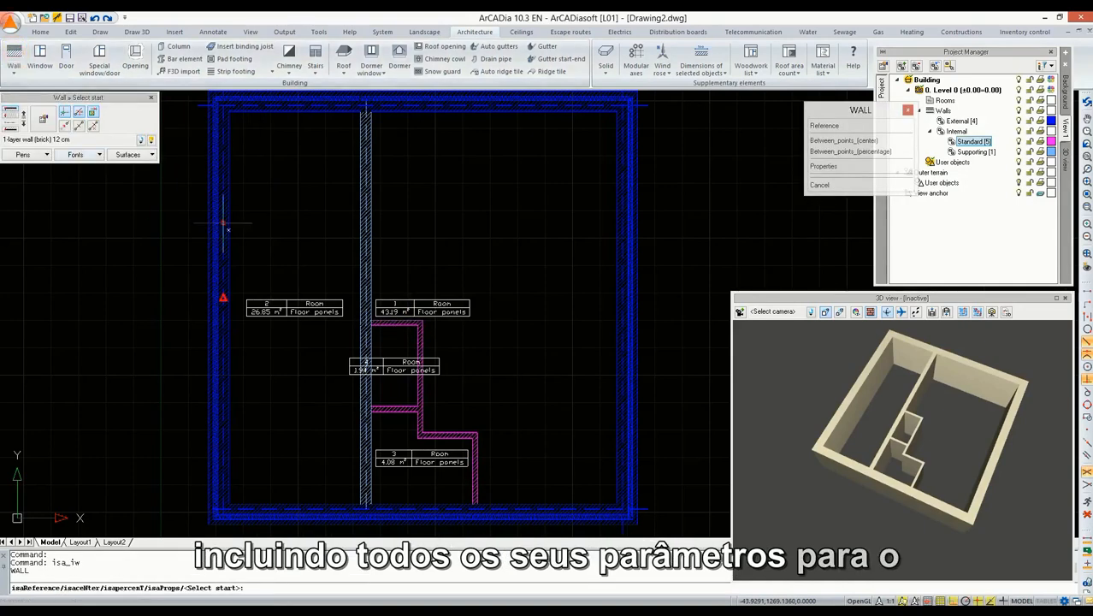
{"action": "left_click", "coordinate": [66, 125]}
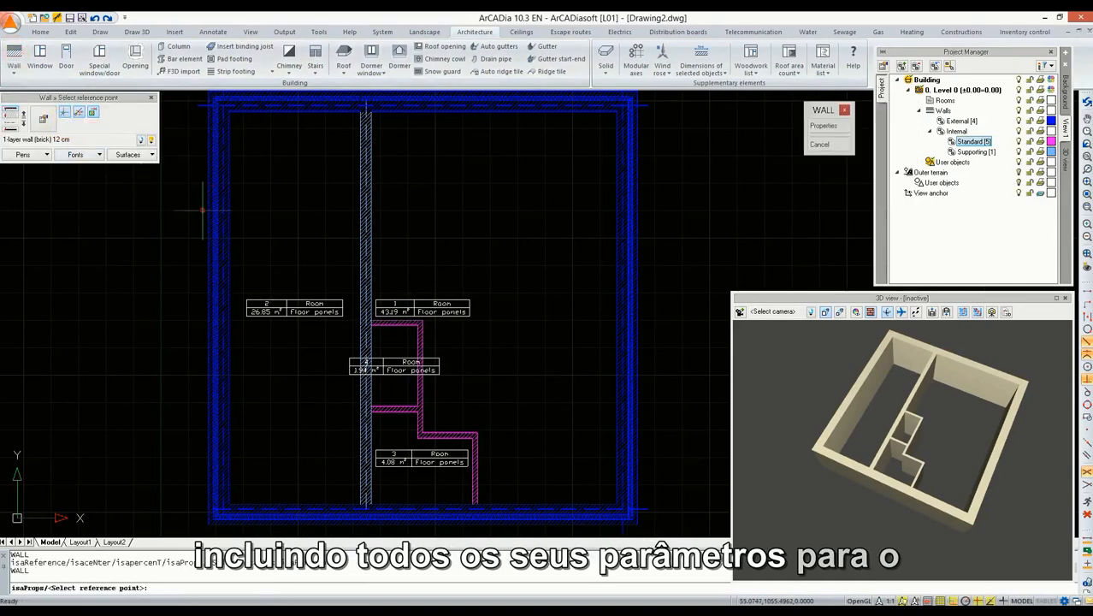
{"action": "left_click", "coordinate": [360, 503]}
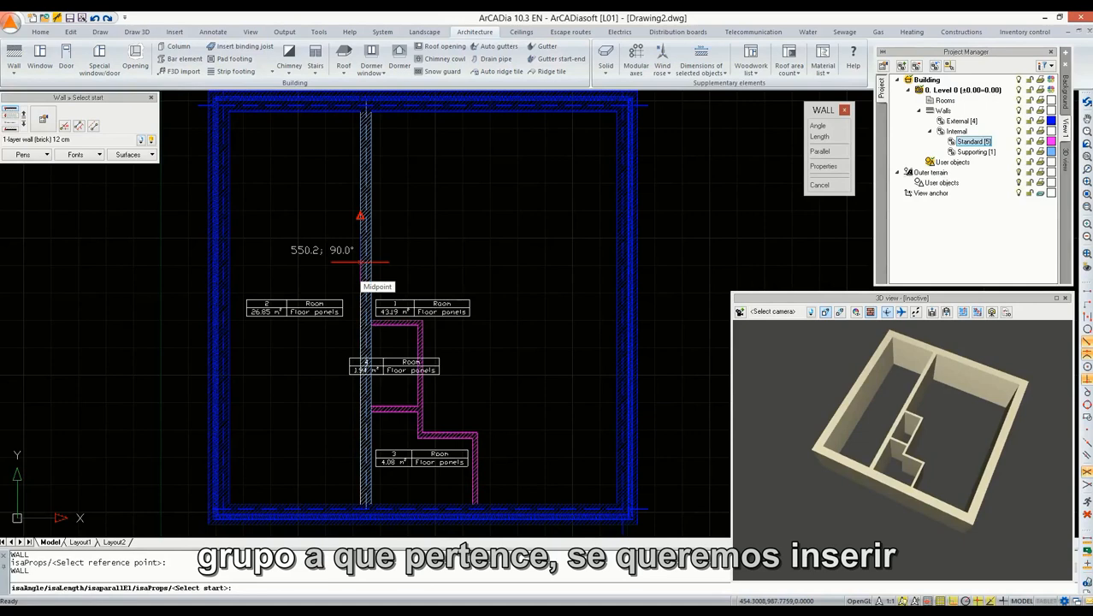
{"action": "type", "text": "620"}
{"action": "key", "text": "Return"}
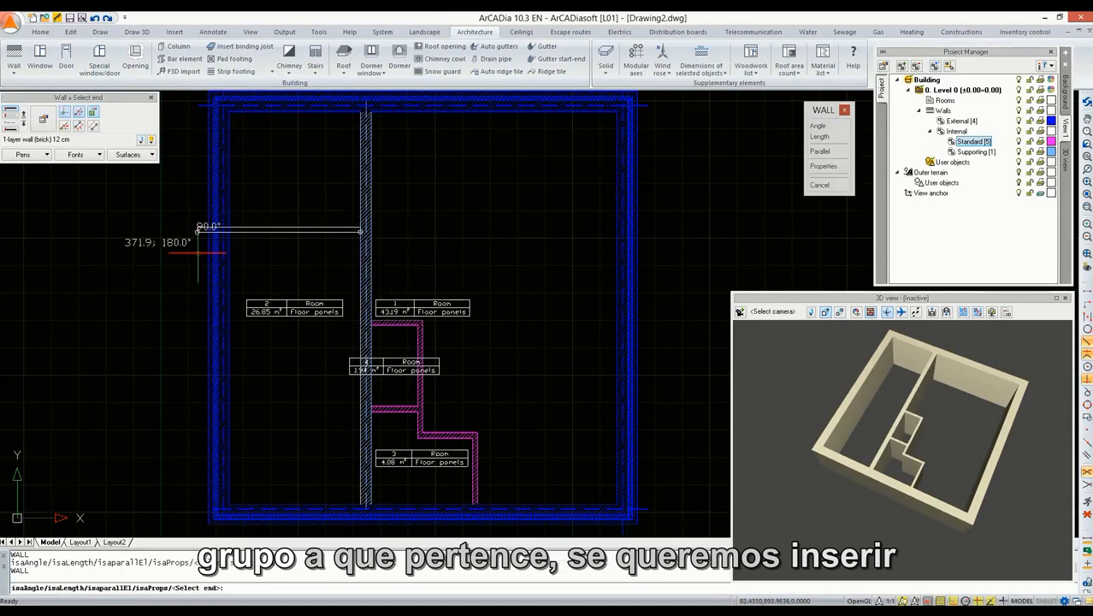
{"action": "left_click", "coordinate": [224, 231]}
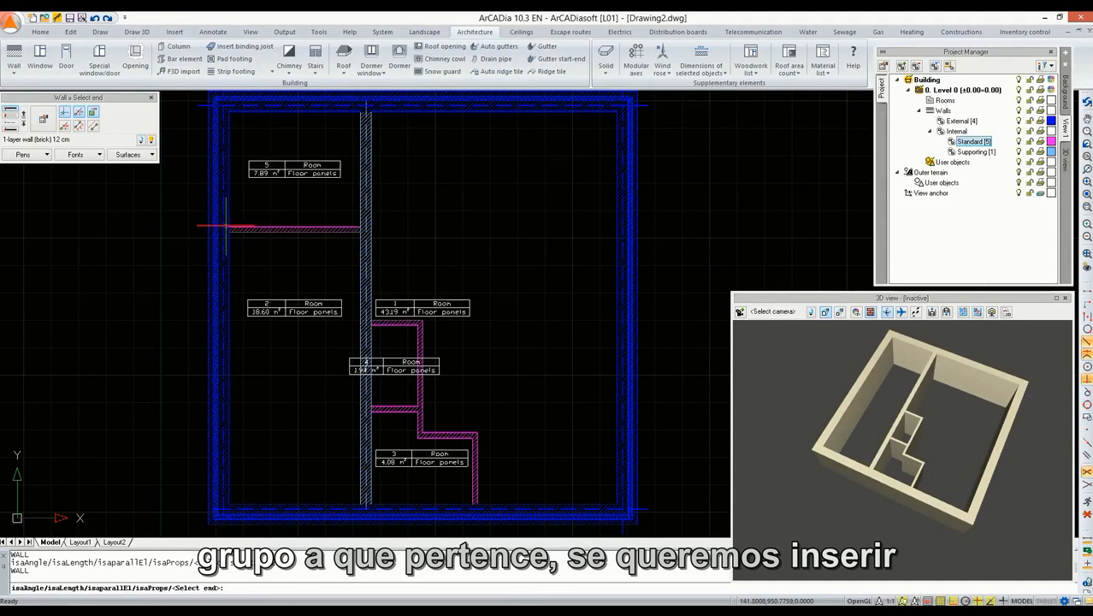
{"action": "key", "text": "Escape"}
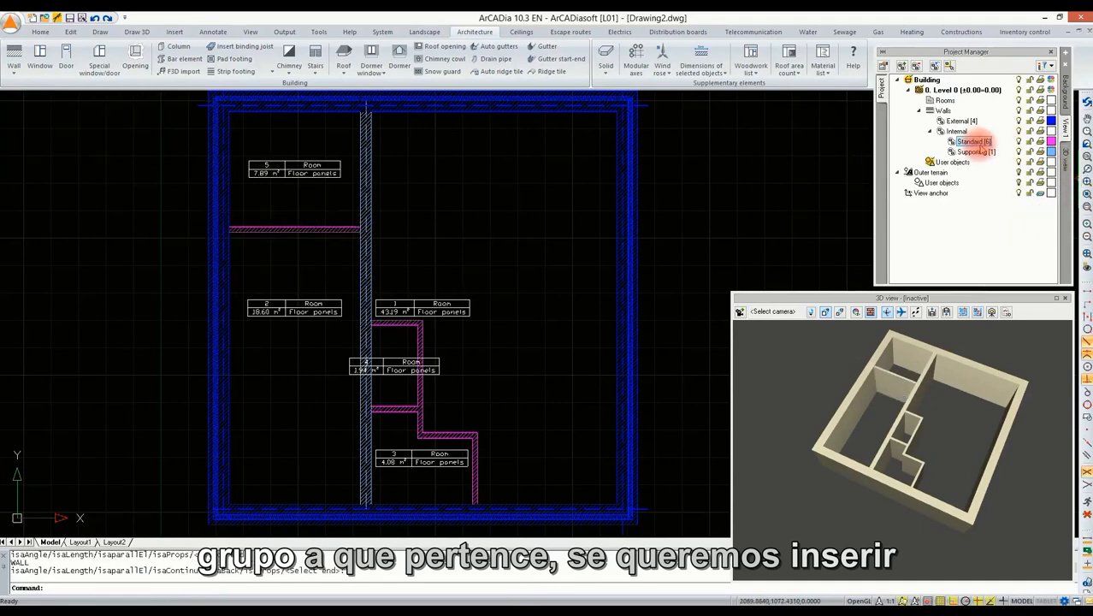
Draw virtual walls from the stepped wall's outer corner up level with the small room's top, then across to its upper-right corner
{"action": "scroll", "coordinate": [472, 315], "scroll_direction": "down", "scroll_amount": 2}
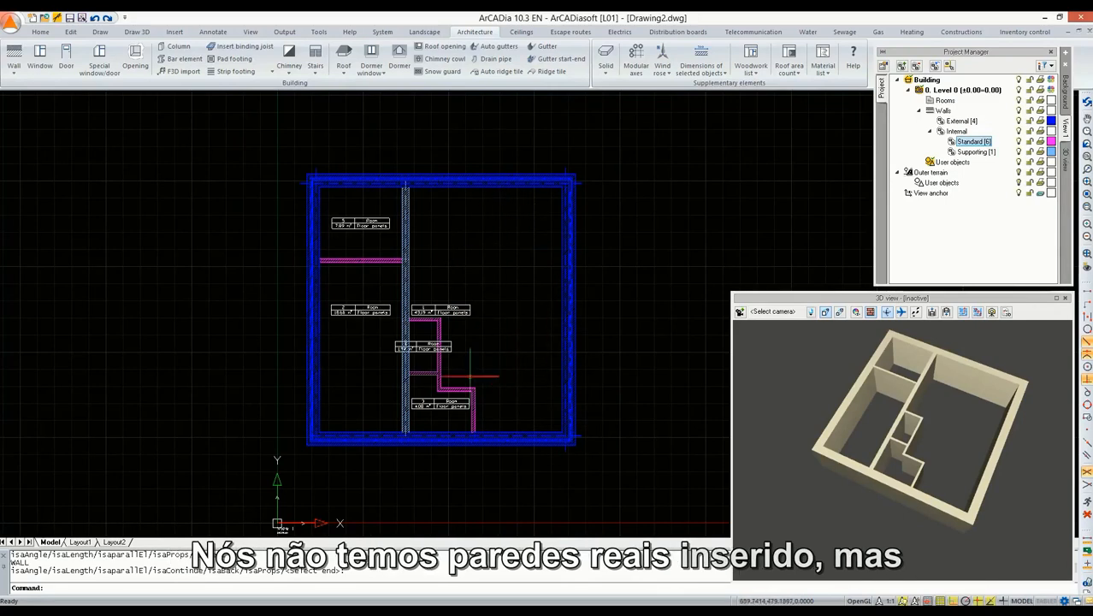
{"action": "mouse_move", "coordinate": [1047, 455]}
{"action": "left_mouse_down"}
{"action": "mouse_move", "coordinate": [1007, 446]}
{"action": "mouse_move", "coordinate": [954, 458]}
{"action": "mouse_move", "coordinate": [965, 424]}
{"action": "mouse_move", "coordinate": [969, 471]}
{"action": "mouse_move", "coordinate": [945, 468]}
{"action": "left_mouse_up"}
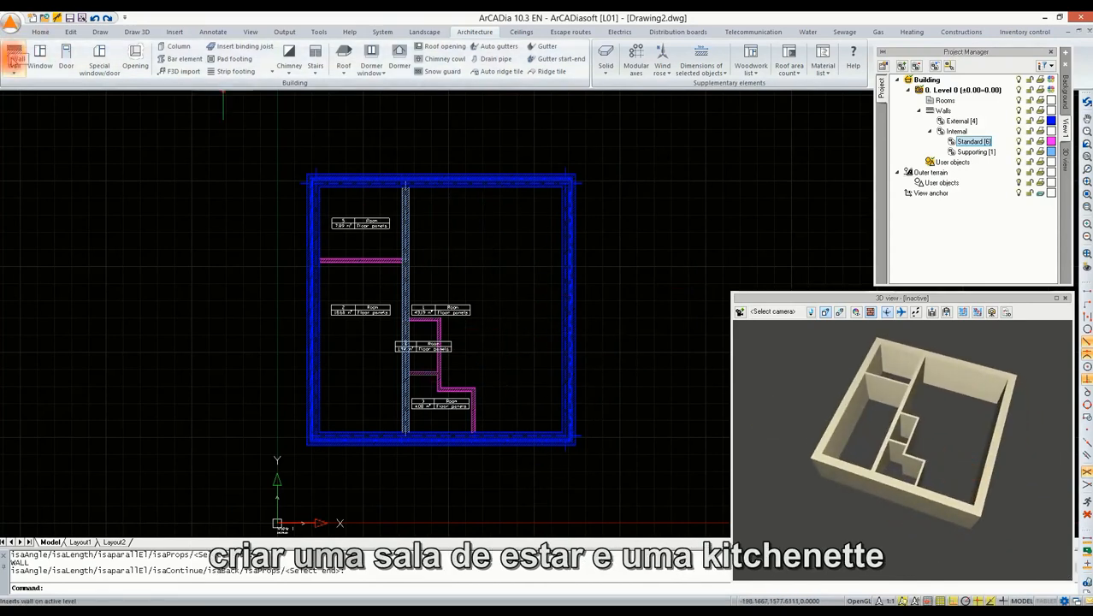
{"action": "left_click", "coordinate": [12, 74]}
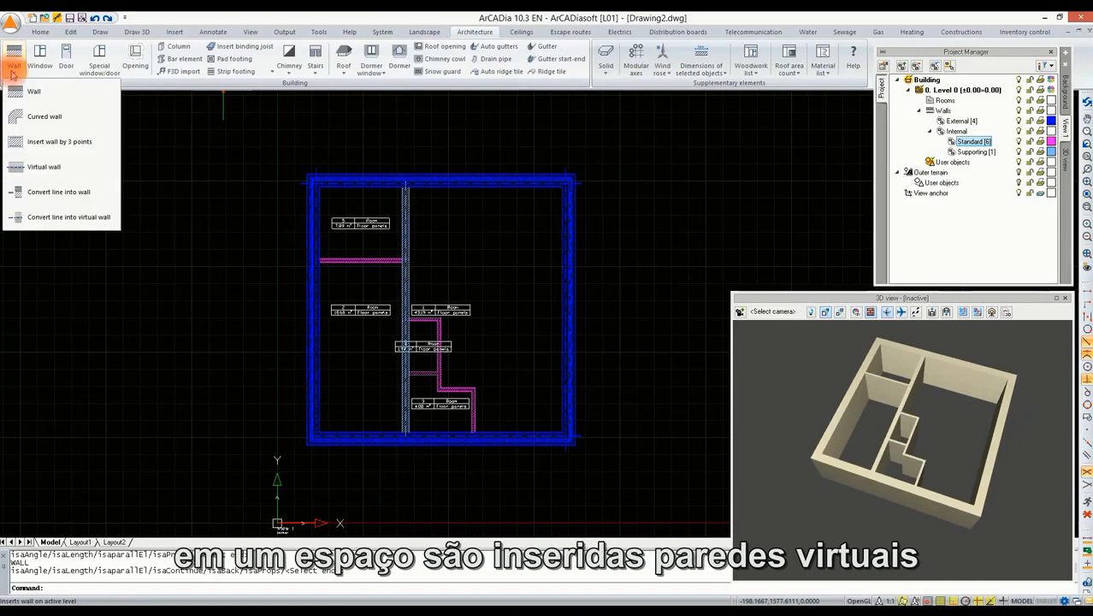
{"action": "left_click", "coordinate": [28, 169]}
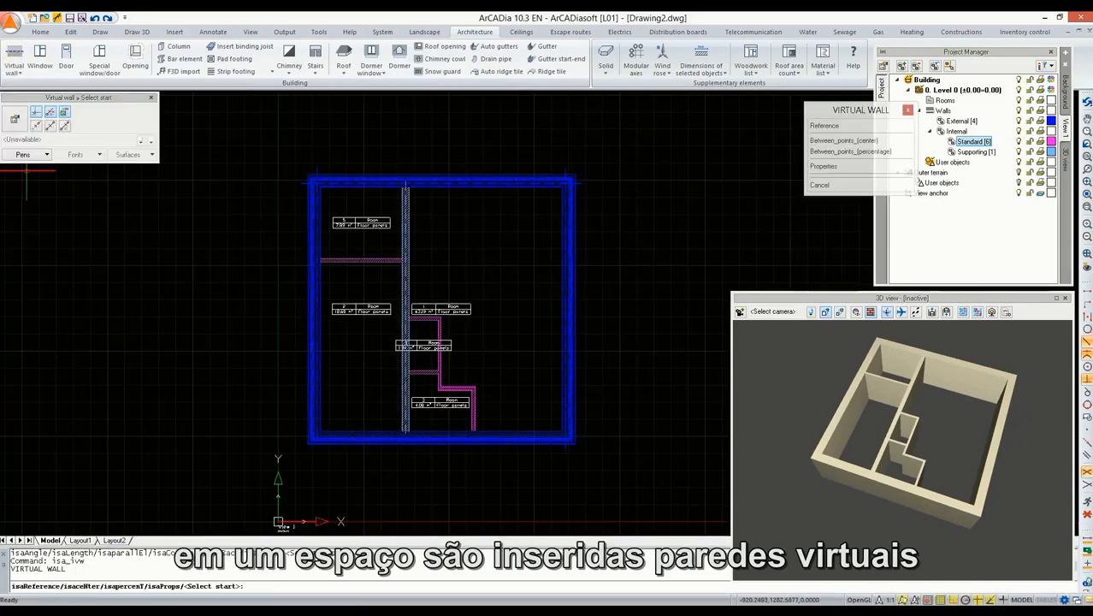
{"action": "scroll", "coordinate": [462, 359], "scroll_direction": "up", "scroll_amount": 4}
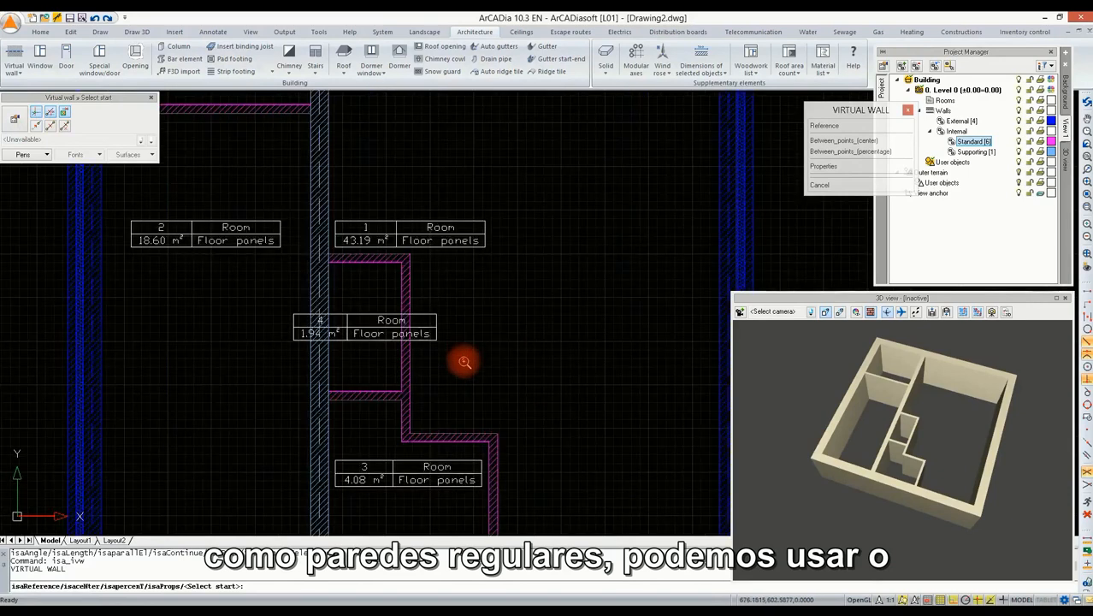
{"action": "left_click", "coordinate": [497, 434]}
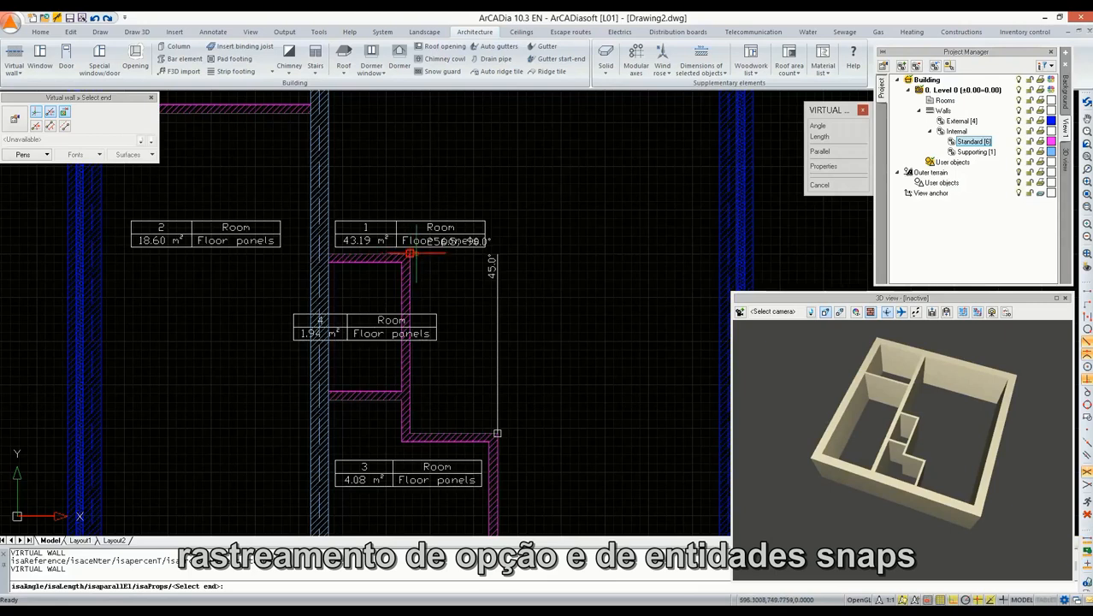
{"action": "left_click", "coordinate": [476, 254]}
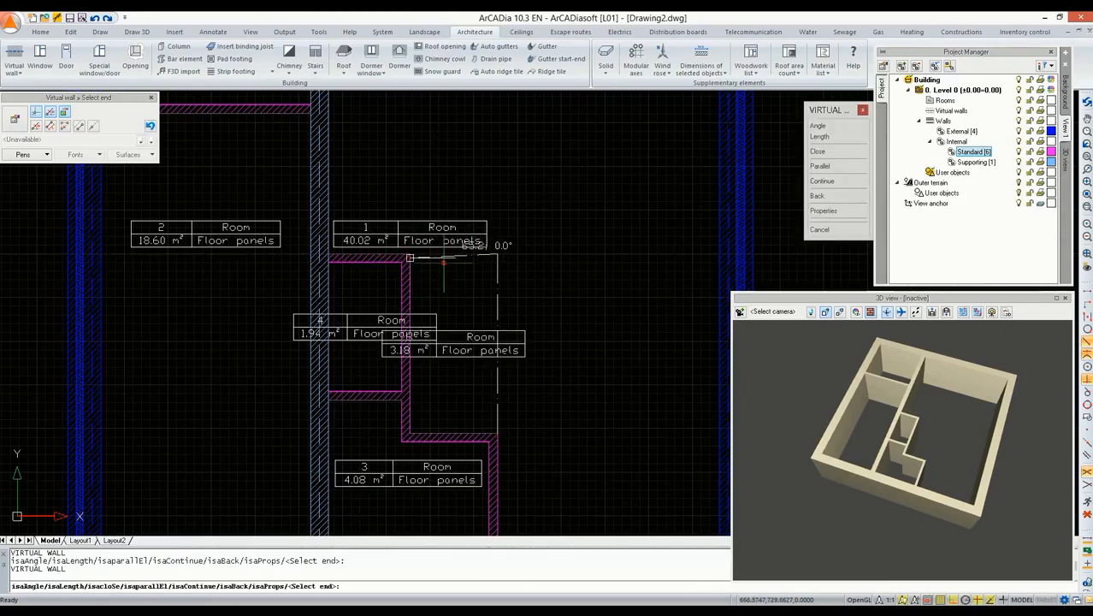
Undo the last virtual wall segment and redraw it exactly horizontal to the small room's outer upper-right corner
{"action": "left_click", "coordinate": [150, 126]}
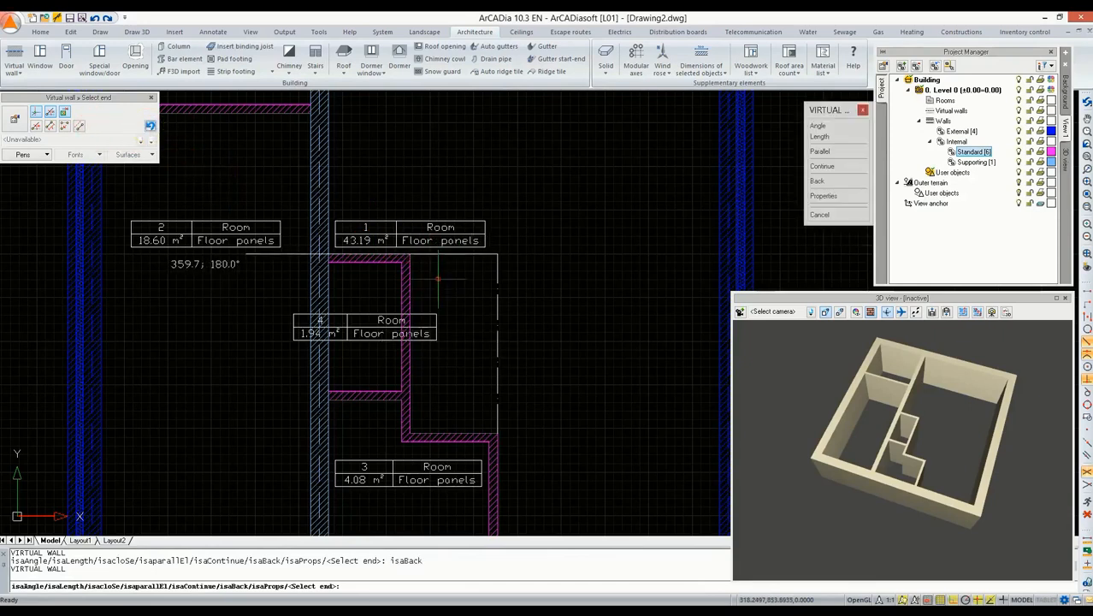
{"action": "left_click", "coordinate": [409, 254]}
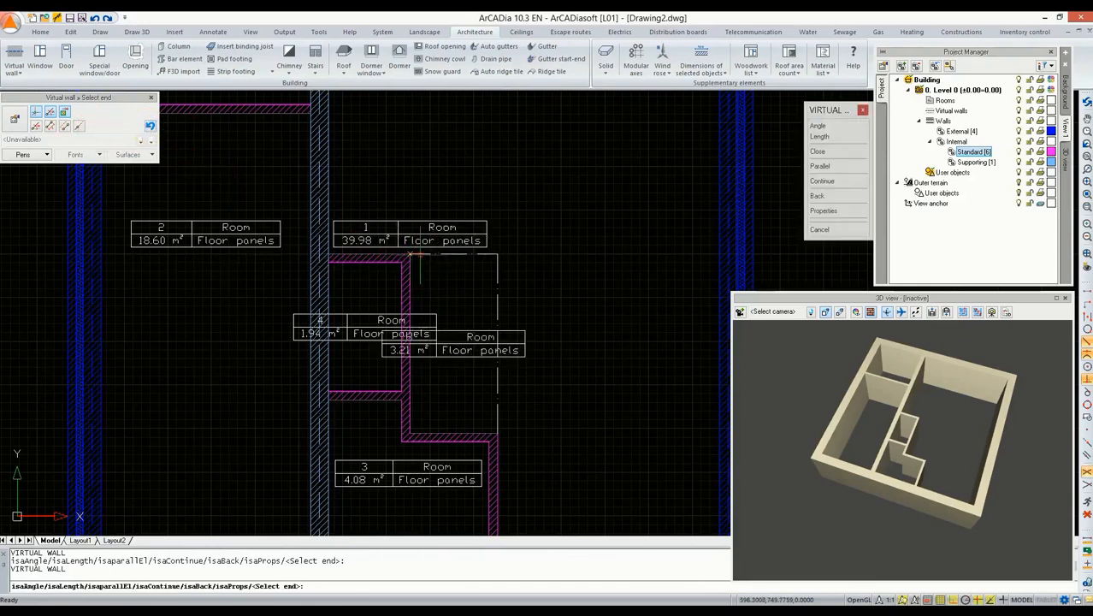
{"action": "key", "text": "Return"}
{"action": "scroll", "coordinate": [396, 237], "scroll_direction": "down", "scroll_amount": 2}
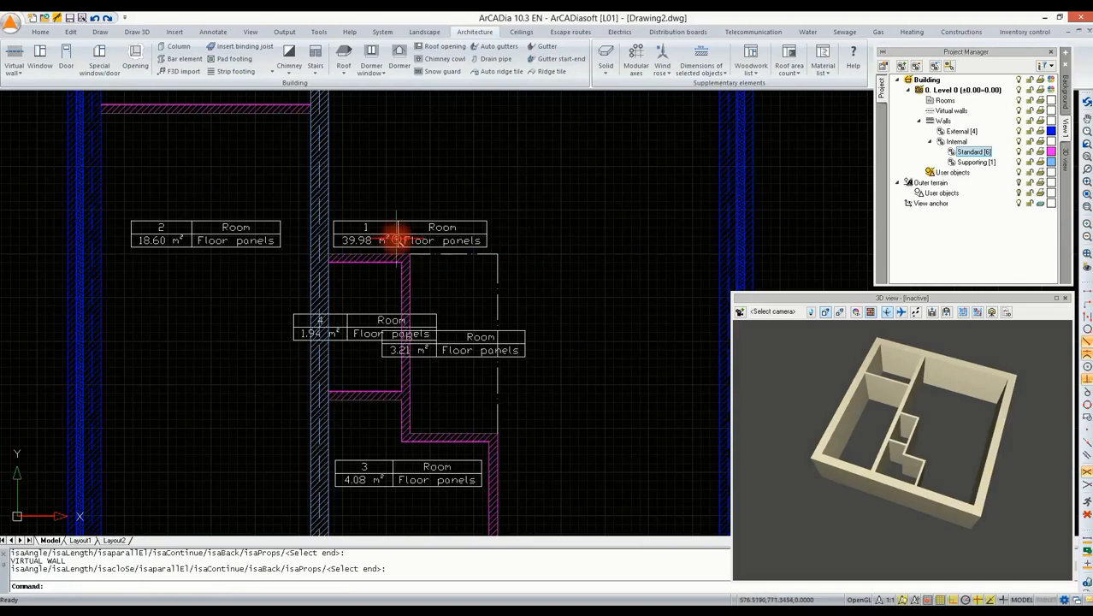
Draw a horizontal virtual wall from 320 cm above the building's inner lower-right corner to the vertical virtual wall
{"action": "right_click", "coordinate": [428, 239]}
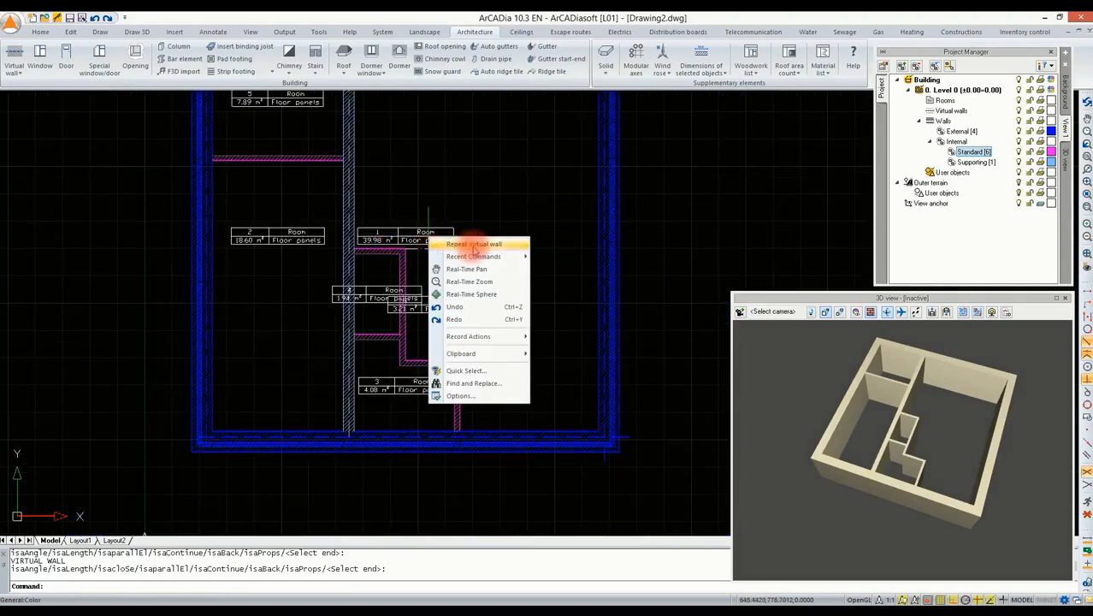
{"action": "left_click", "coordinate": [469, 244]}
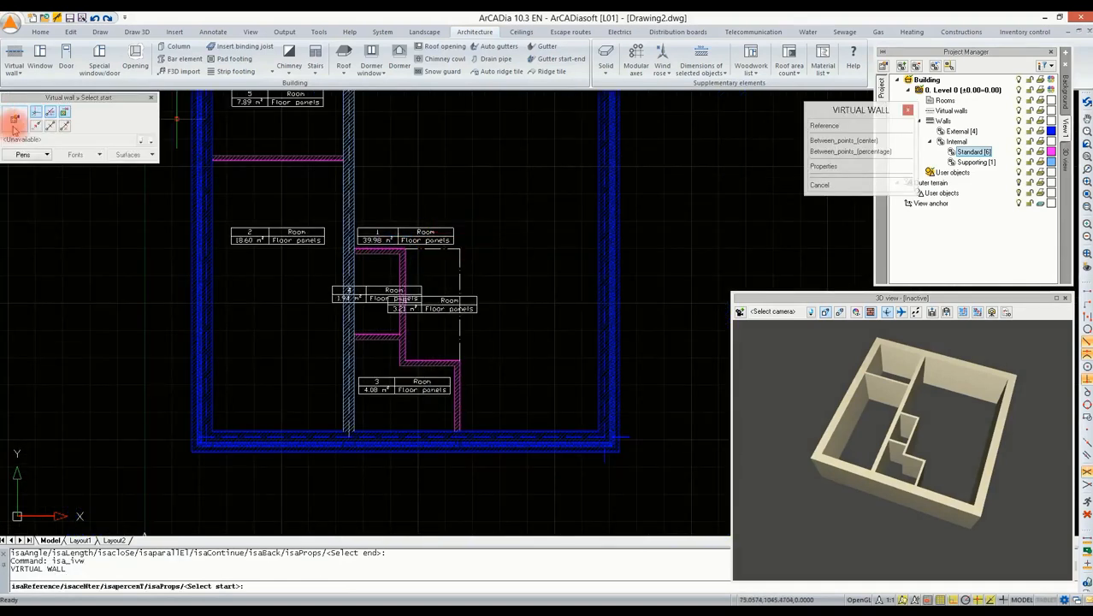
{"action": "left_click", "coordinate": [36, 112]}
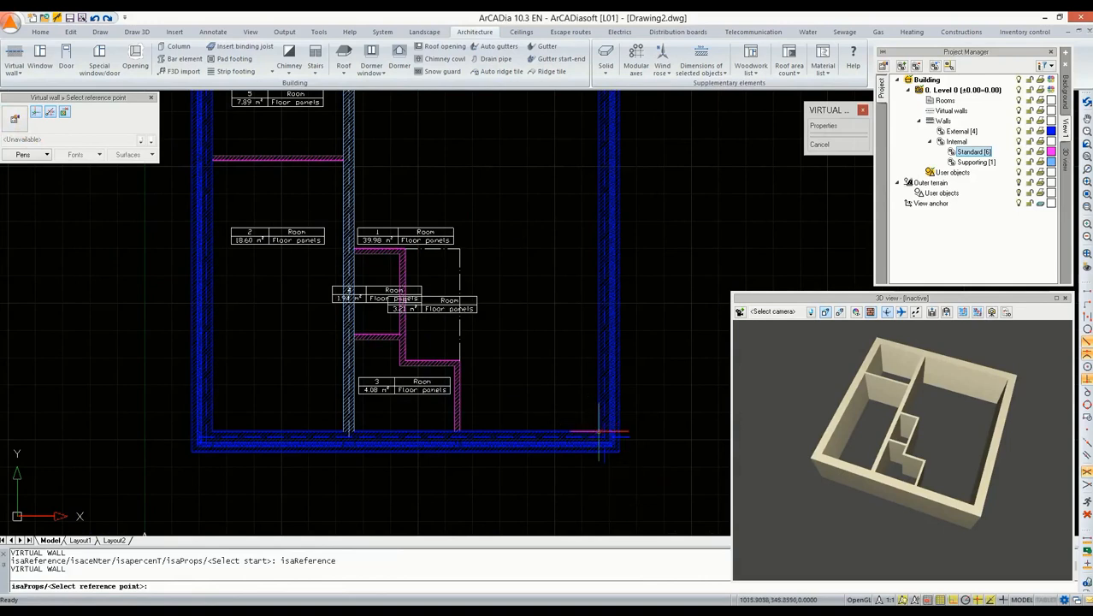
{"action": "left_click", "coordinate": [599, 434]}
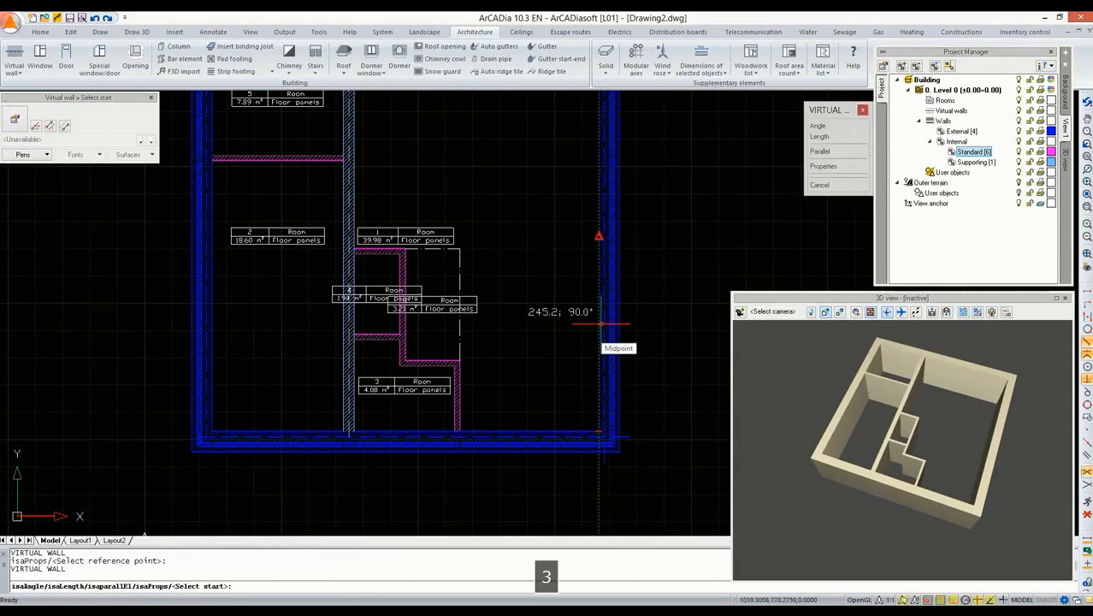
{"action": "type", "text": "320"}
{"action": "key", "text": "Return"}
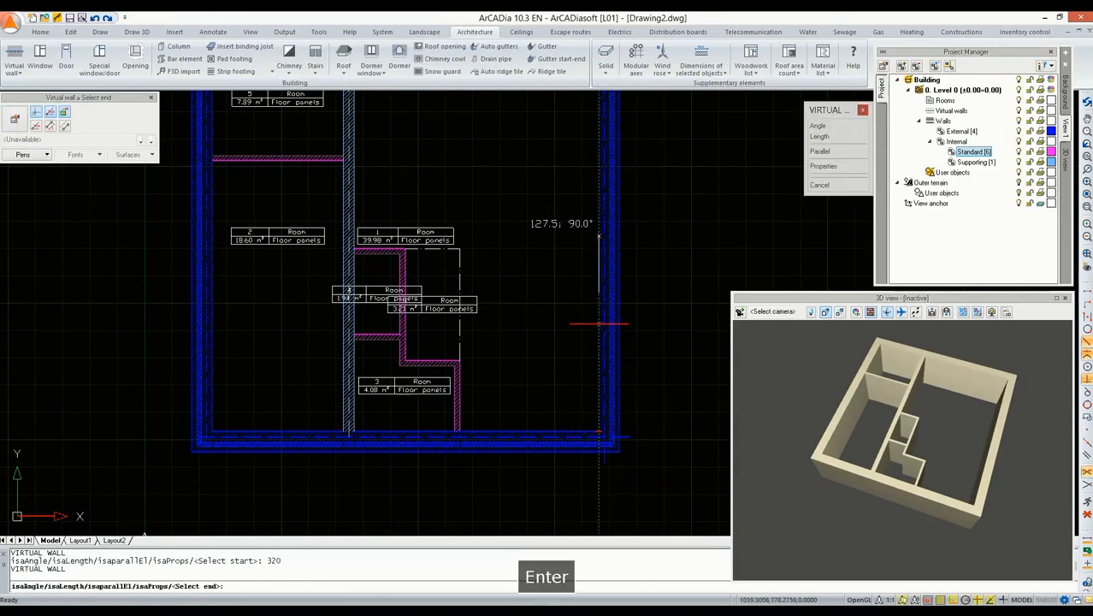
{"action": "left_click", "coordinate": [464, 286]}
{"action": "key", "text": "Escape"}
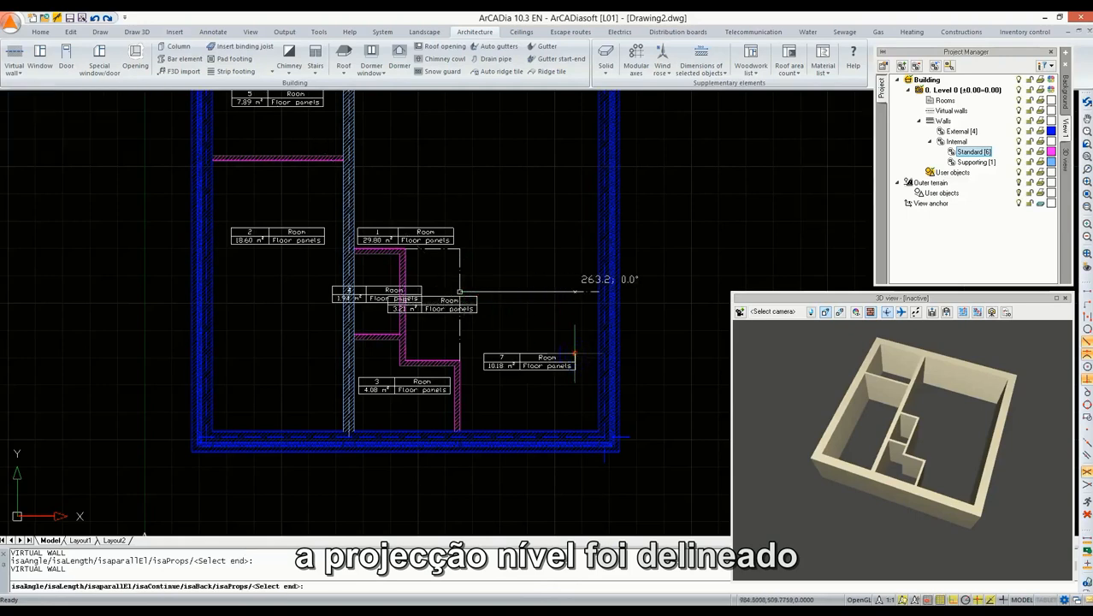
{"action": "scroll", "coordinate": [575, 362], "scroll_direction": "down", "scroll_amount": 3}
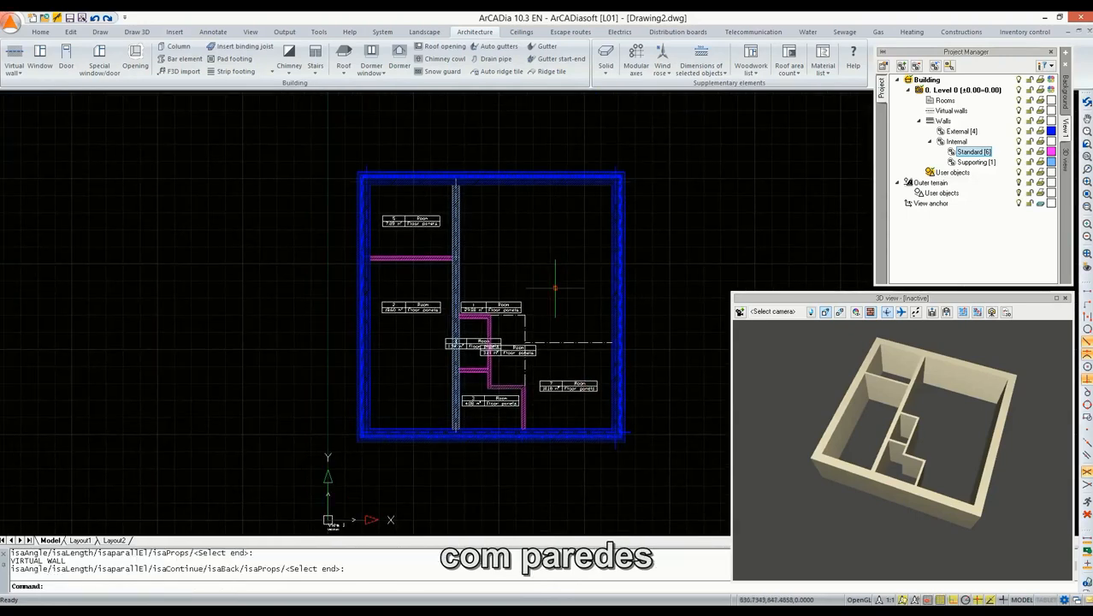